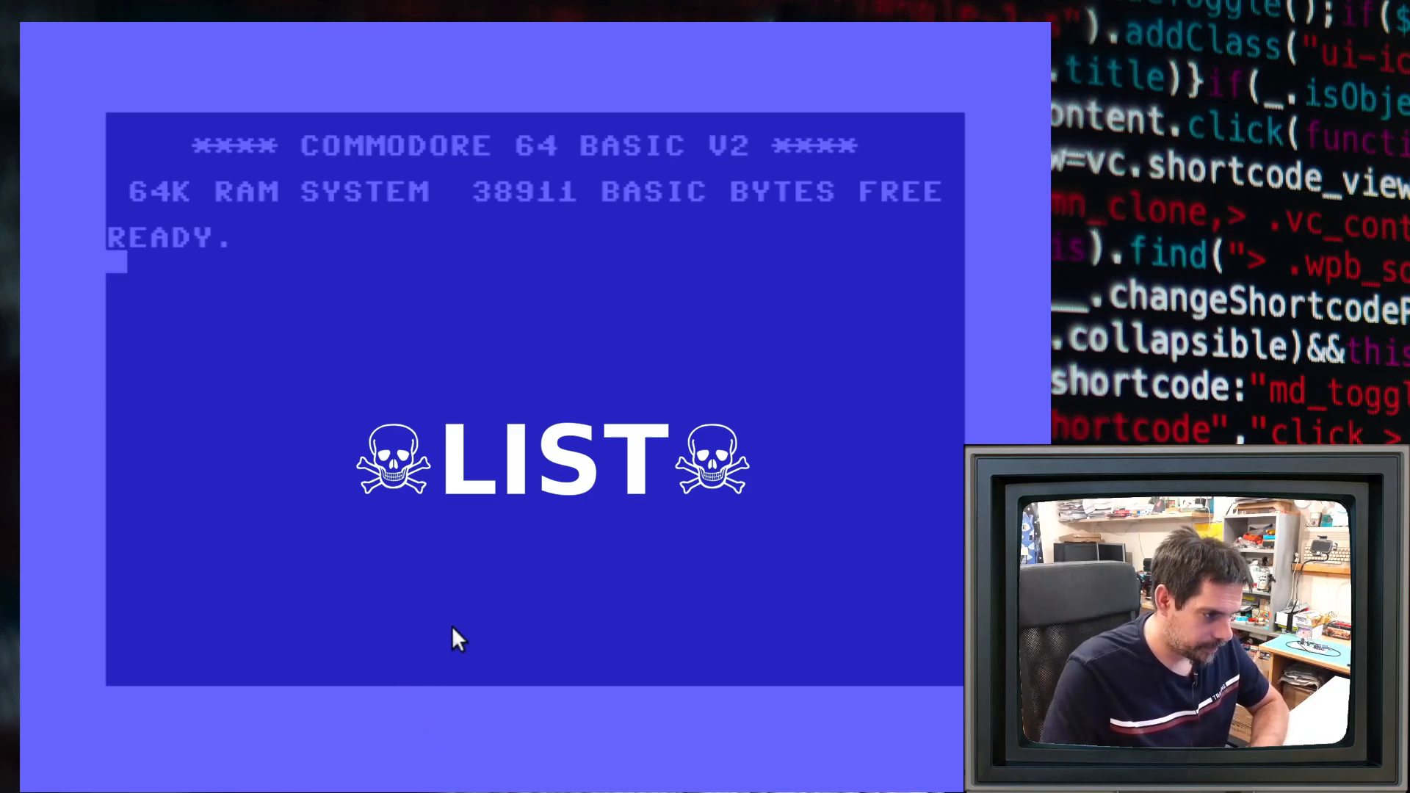
Enter the program lines 10 ?"BASIC " and 20 GOTO 10
key(Return)
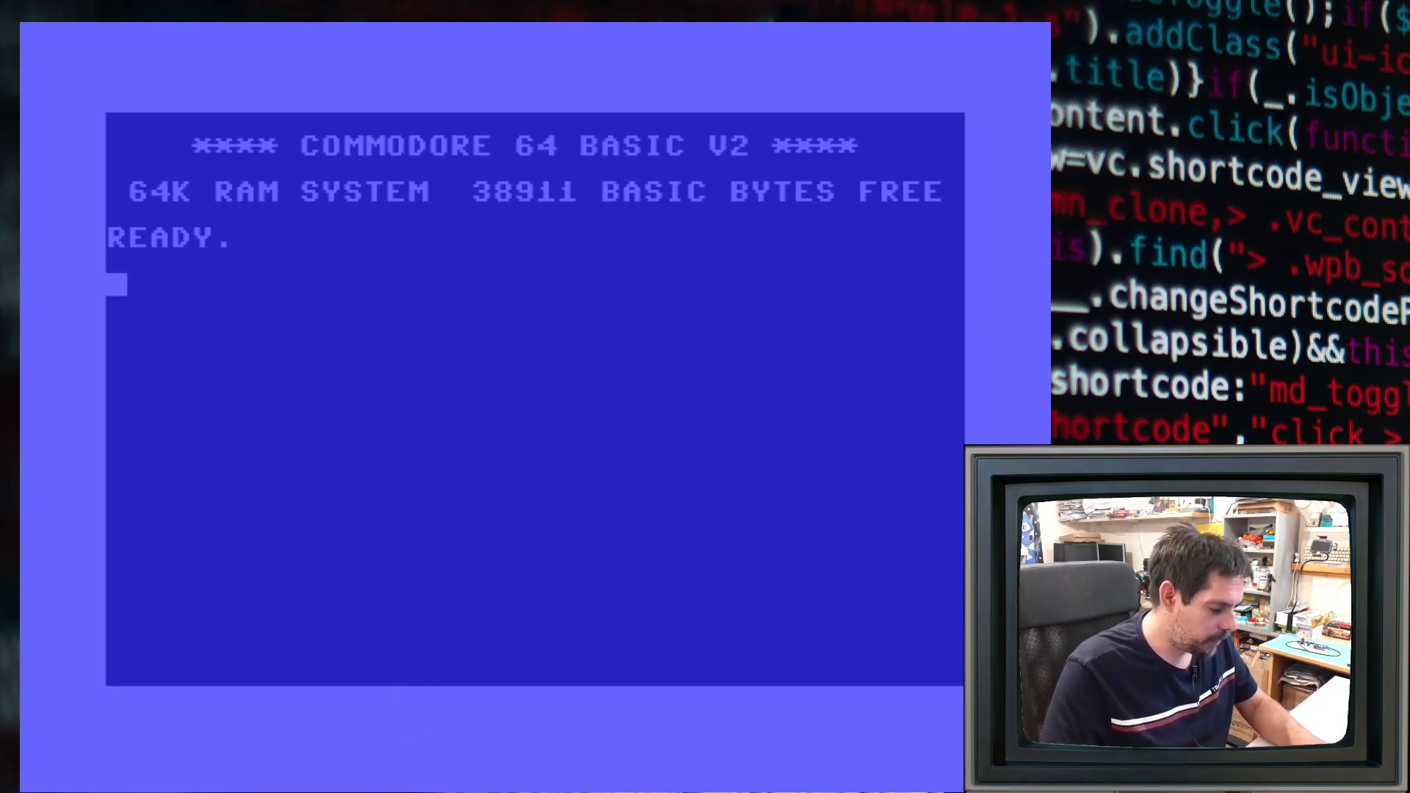
text(10 ?)
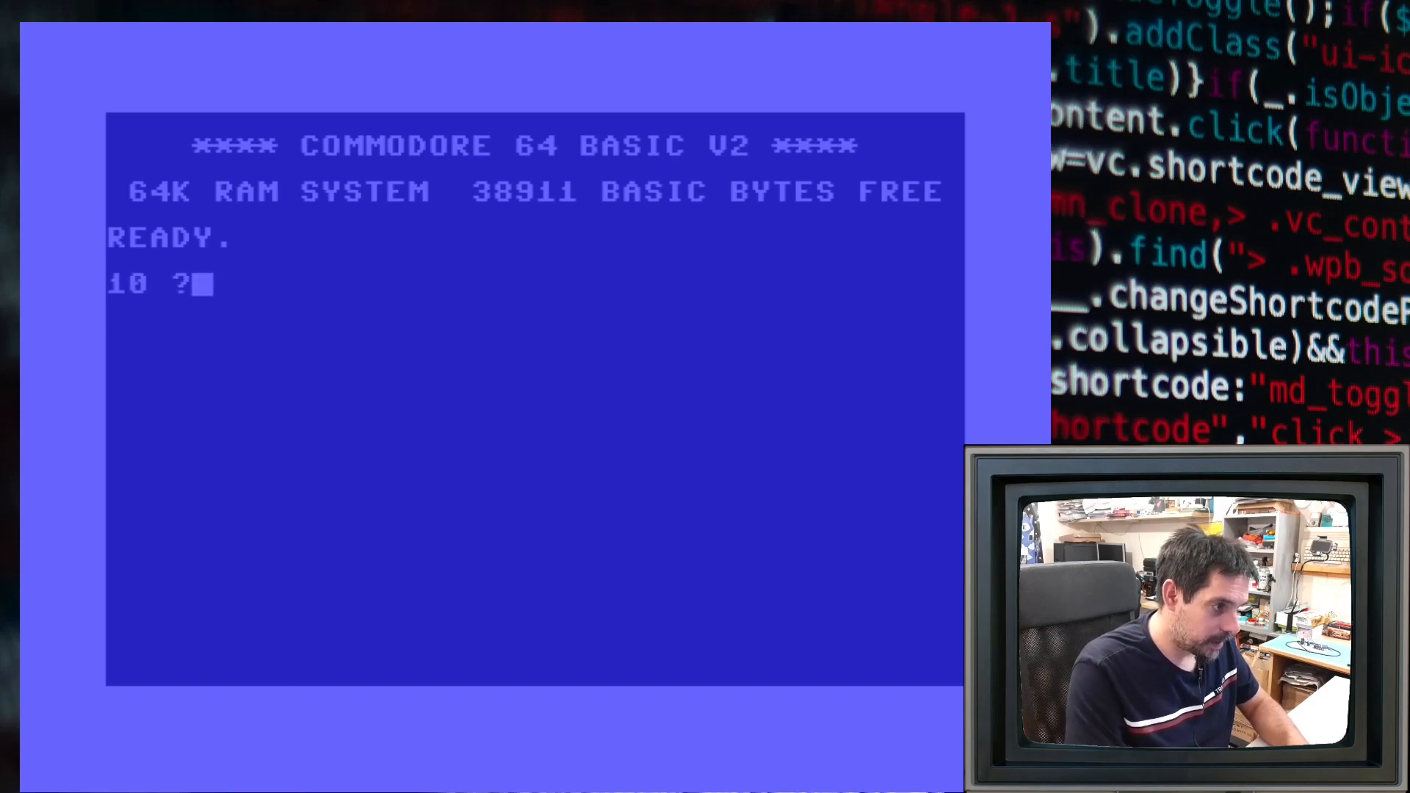
text("BASIC )
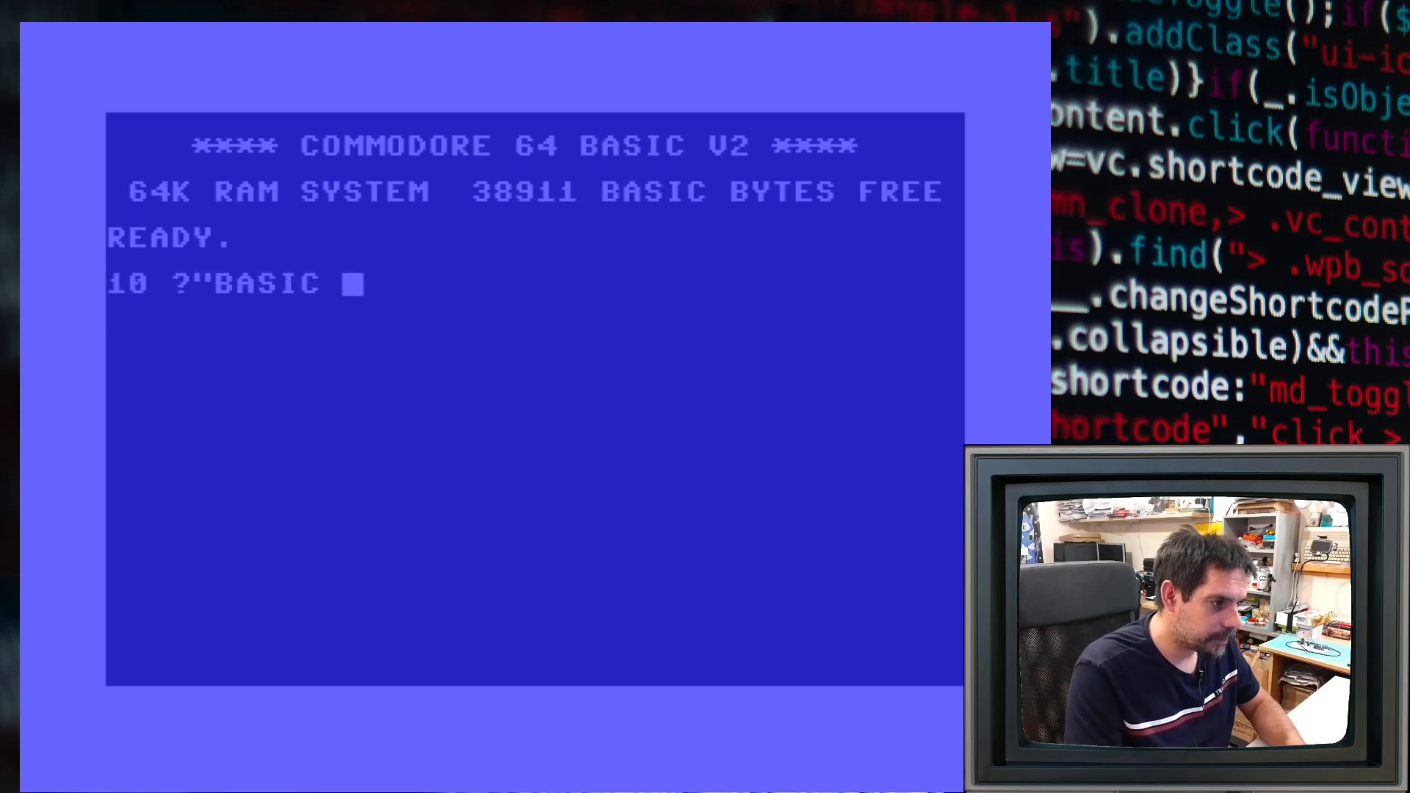
text(")
key(Return)
text(20 )
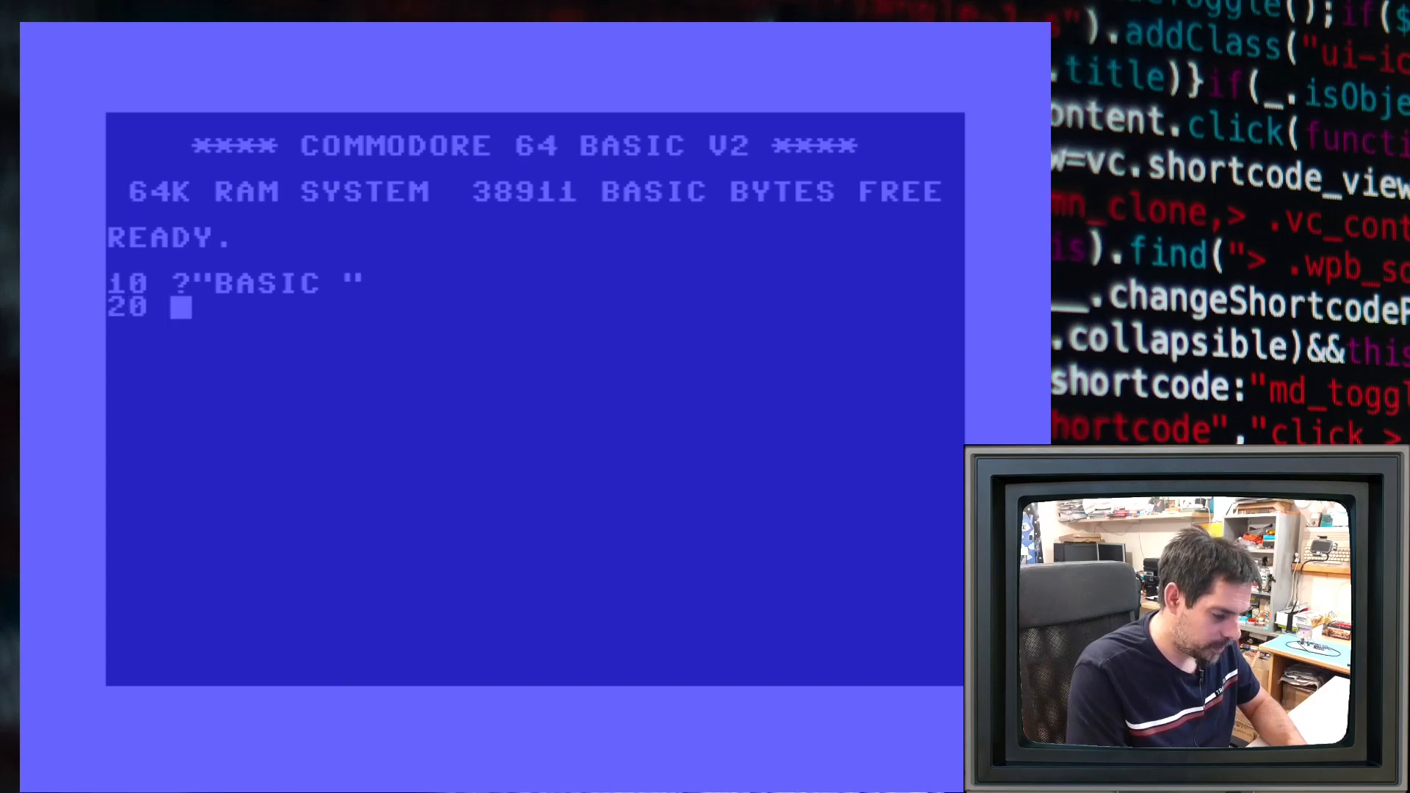
text(GOTO 10)
key(Return)
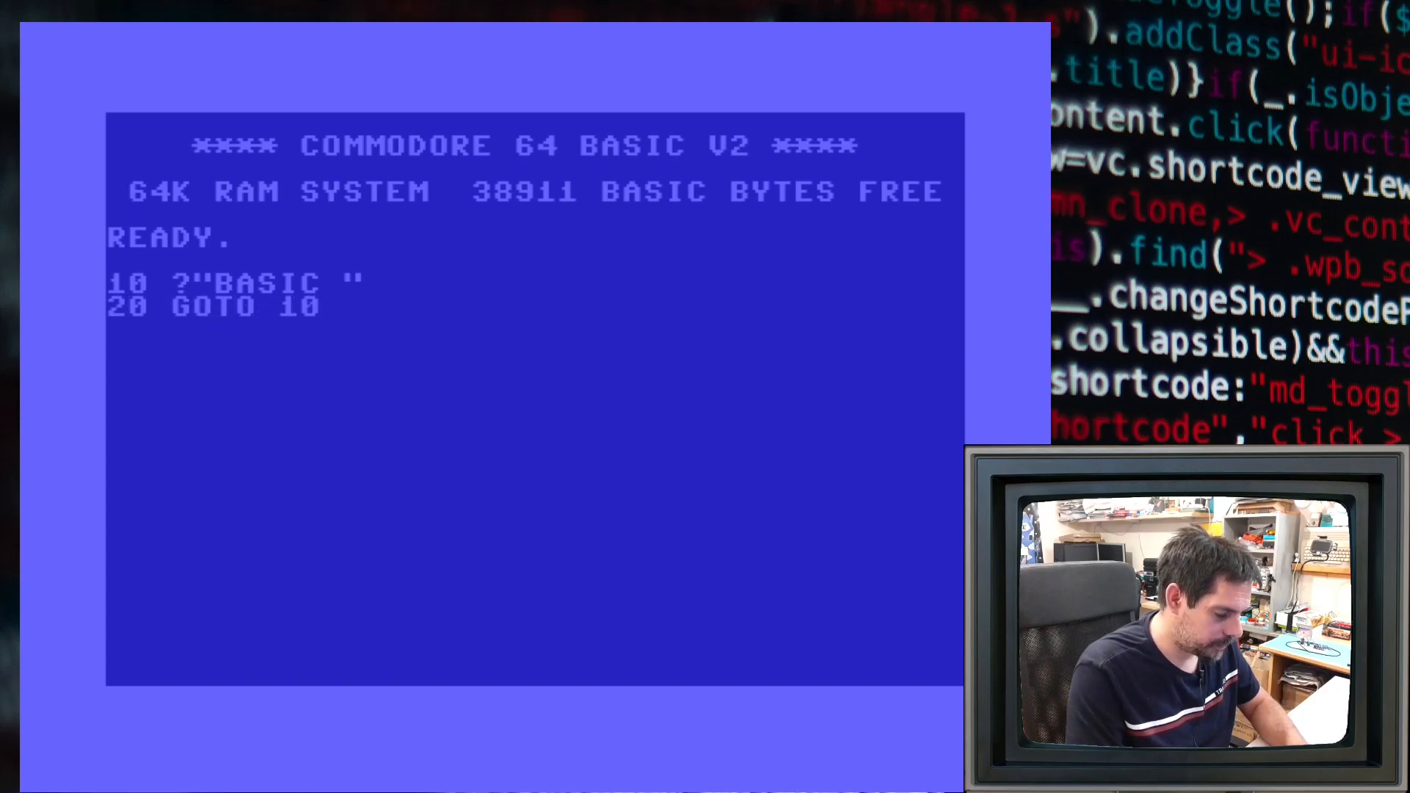
text(RUN)
Run the endless BASIC-printing loop, stop it with RUN/STOP, and list the program
key(Return)
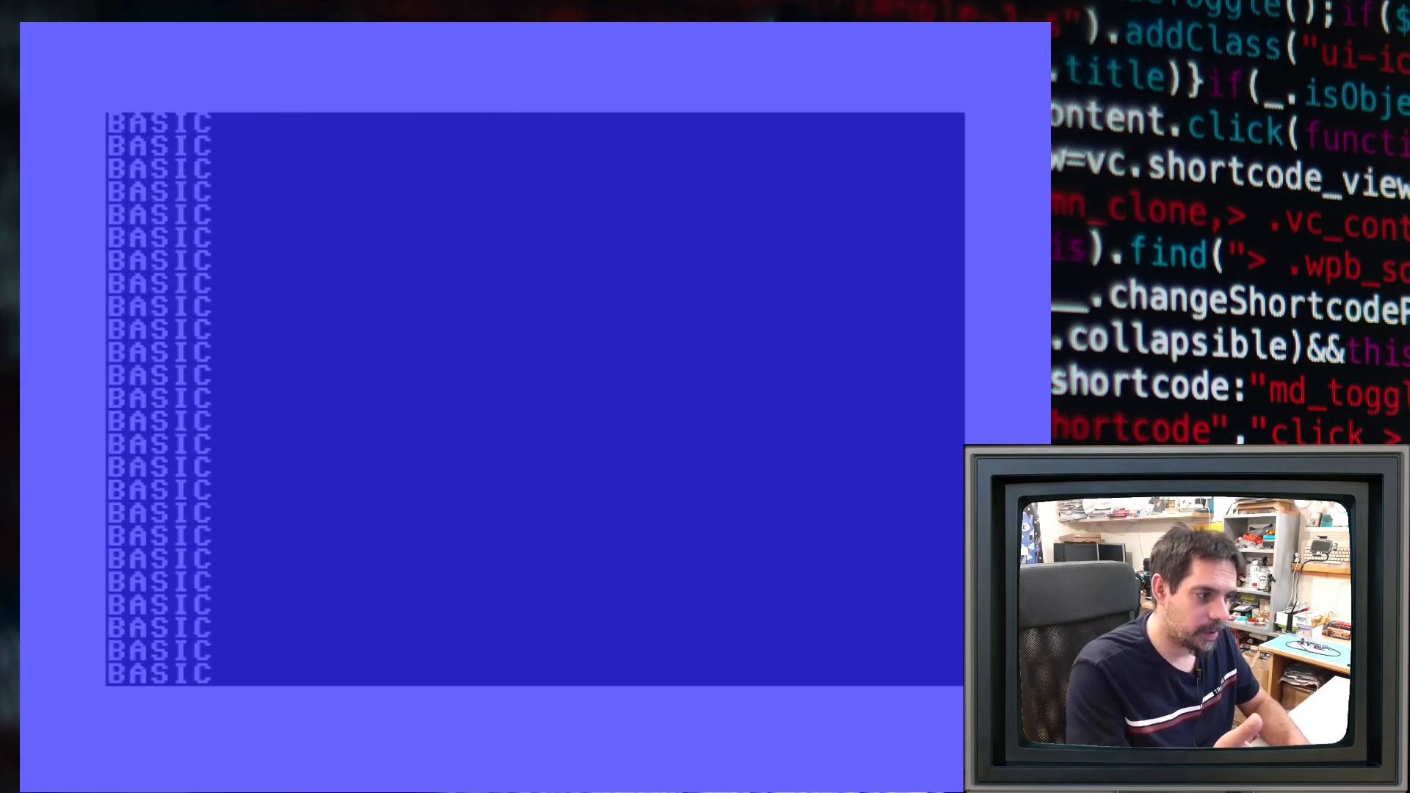
key(Escape)
text(LIST)
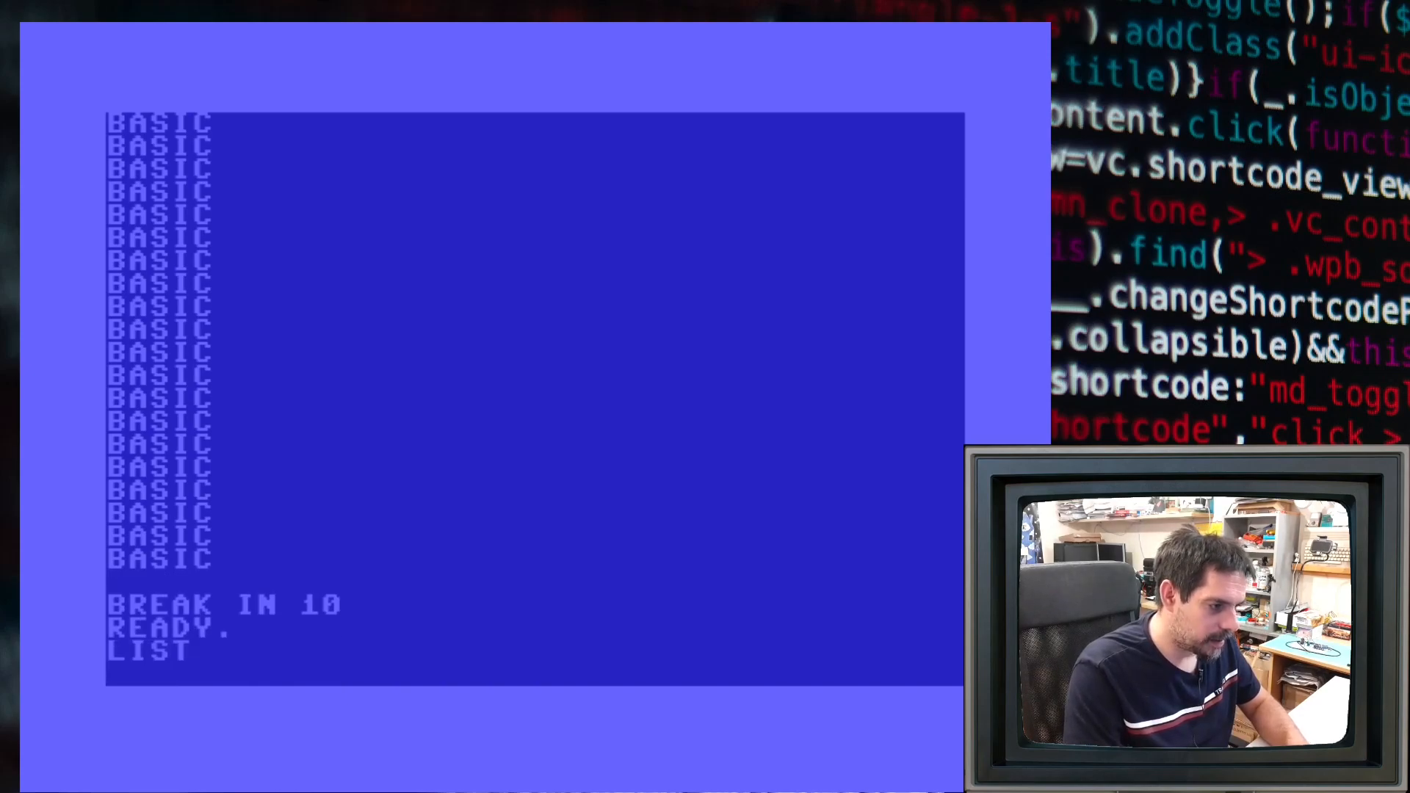
key(Return)
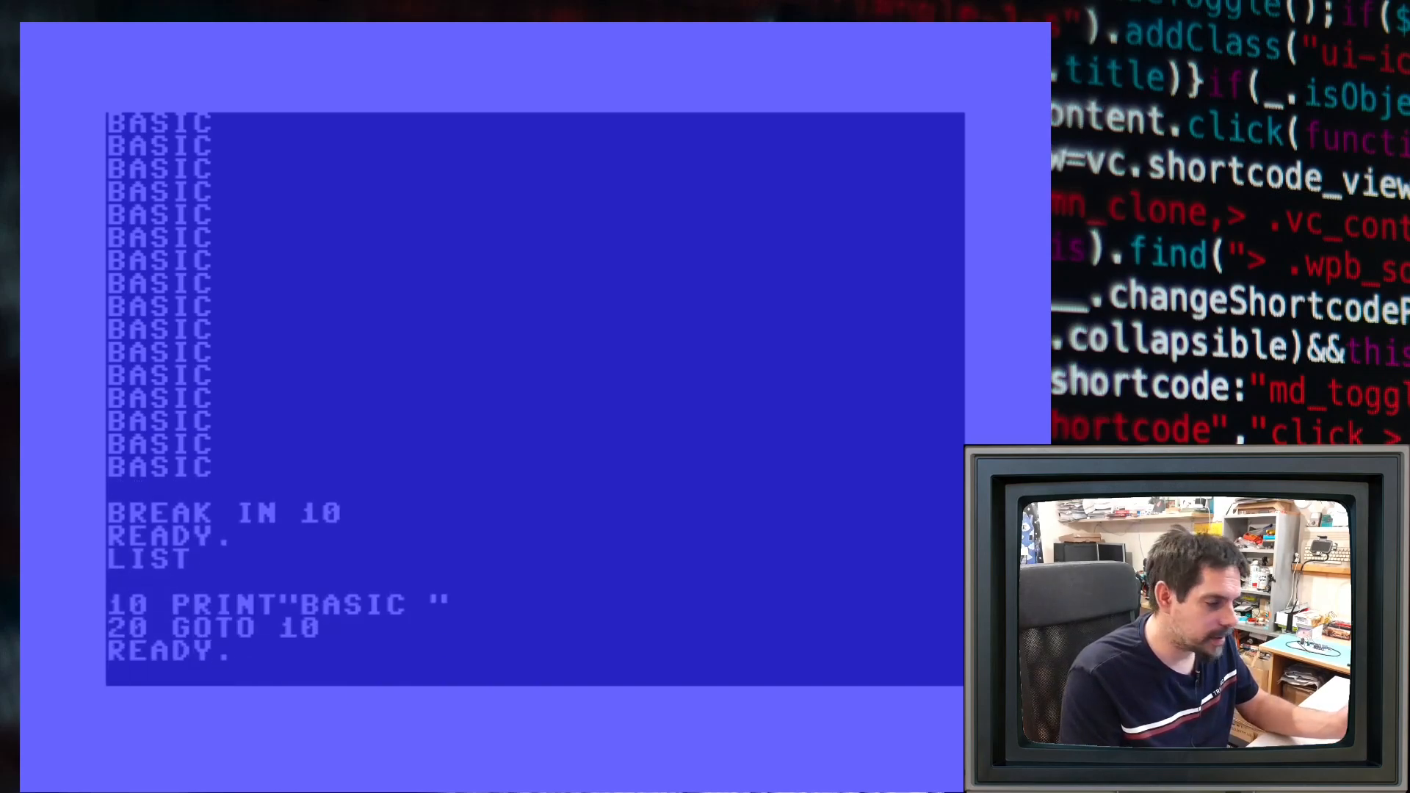
Add line 1 REM followed by a Shift+L graphic character, run the program and stop it
key(Return)
key(Return)
key(Return)
key(Return)
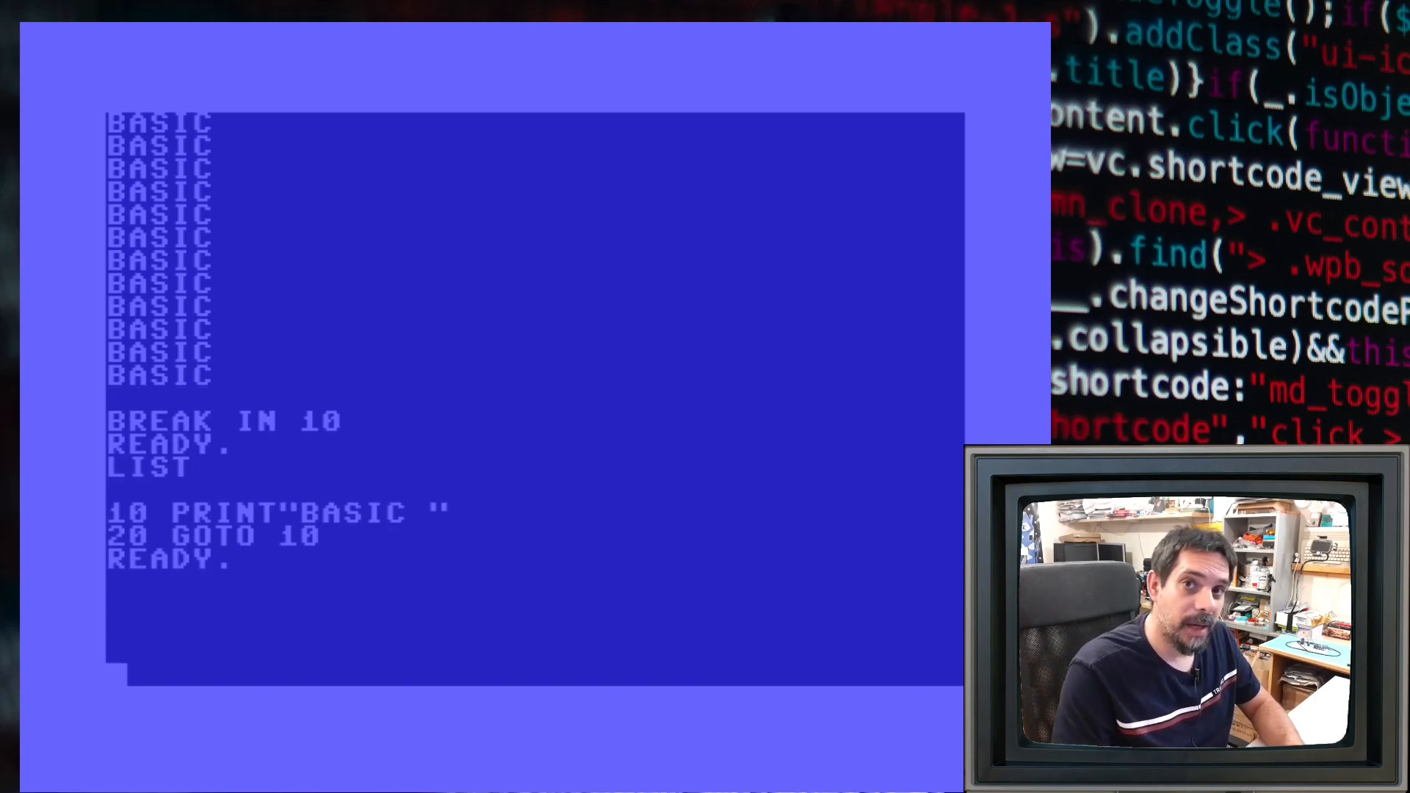
text(1)
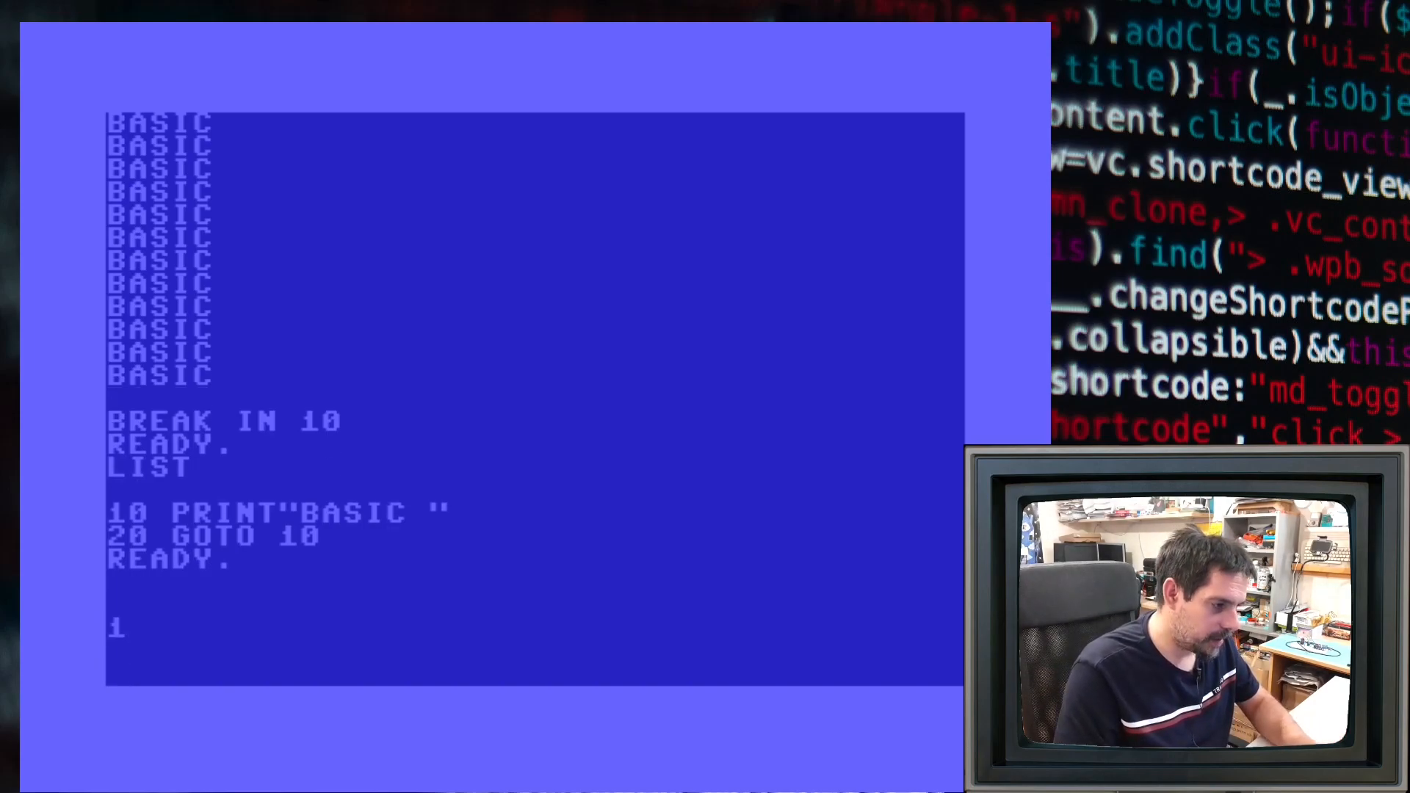
text( REM )
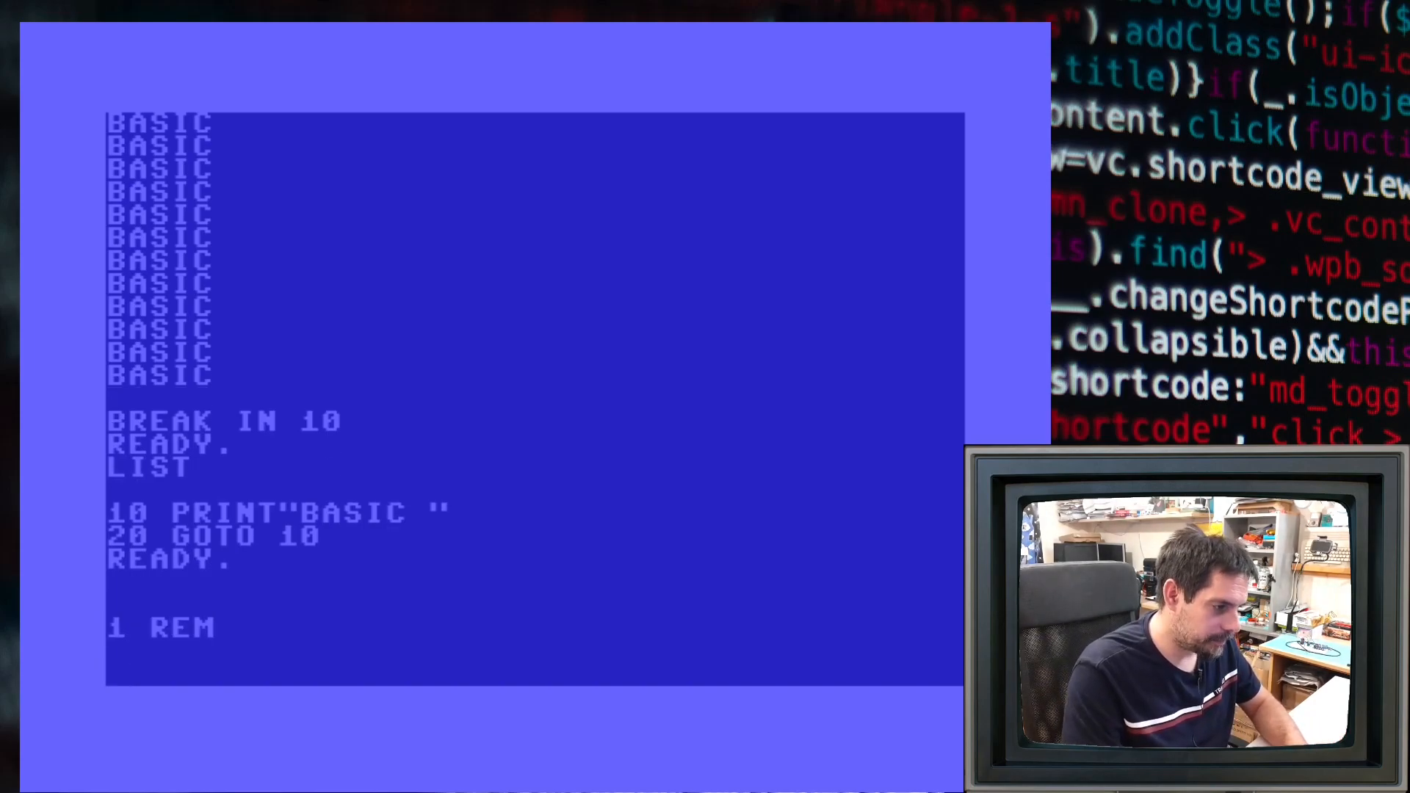
text(L)
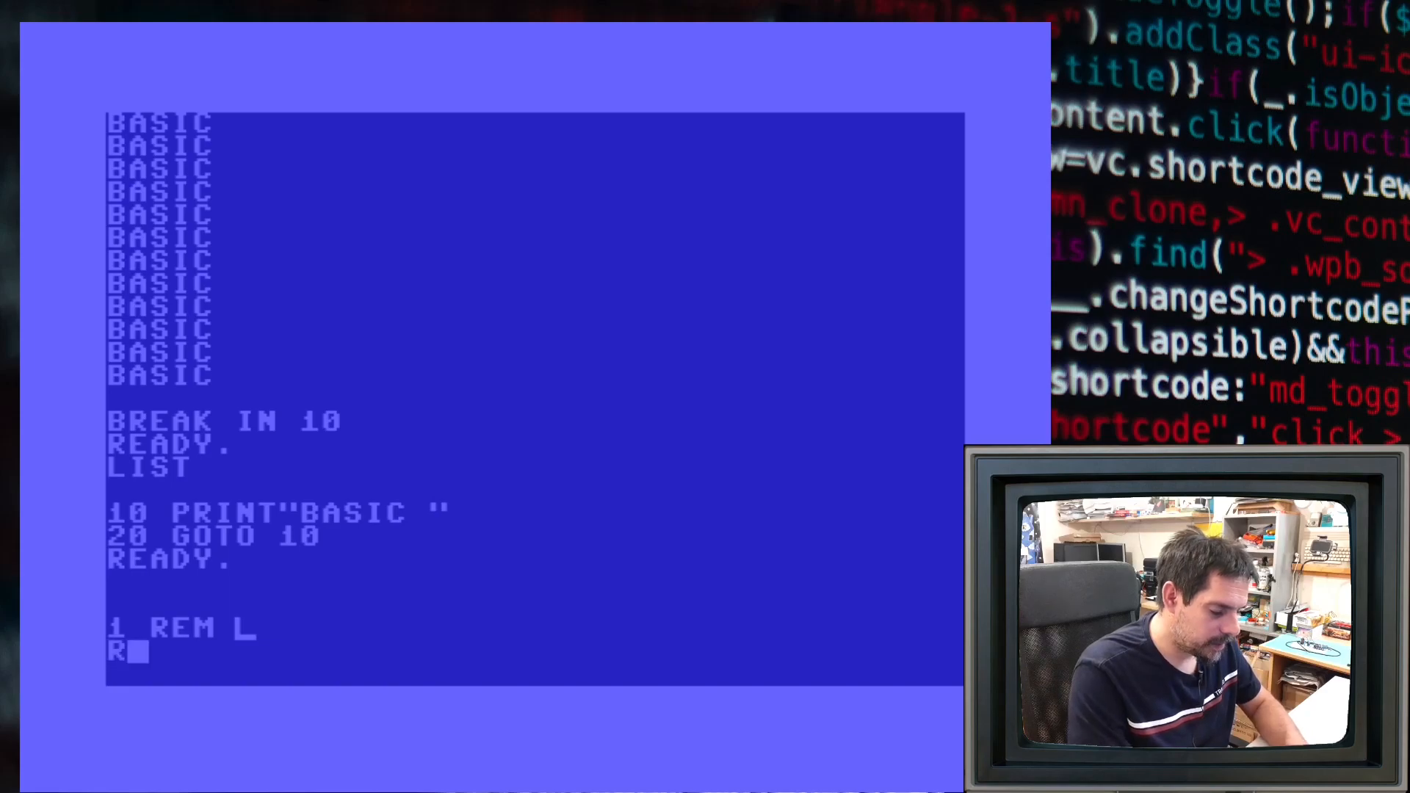
text( RUN)
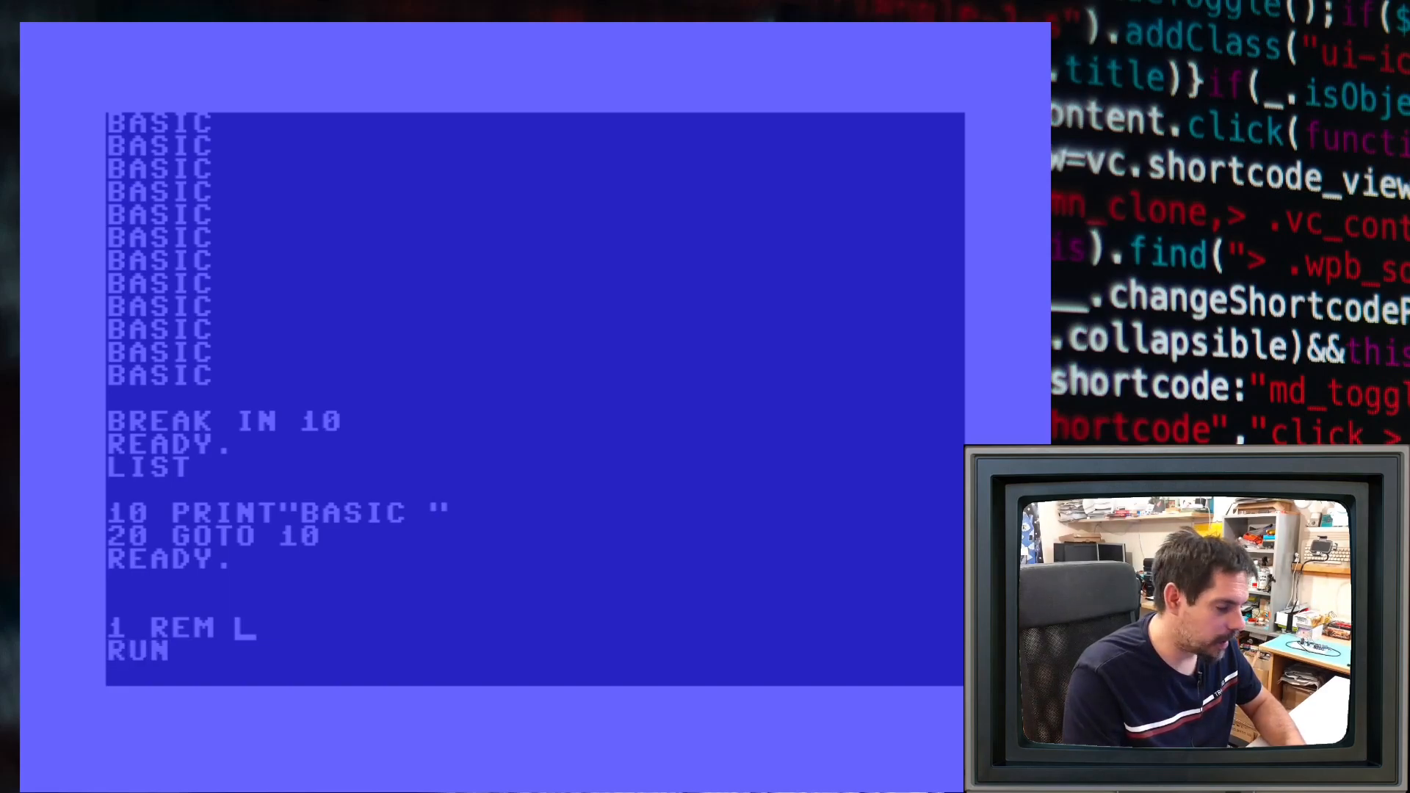
key(Return)
key(Escape)
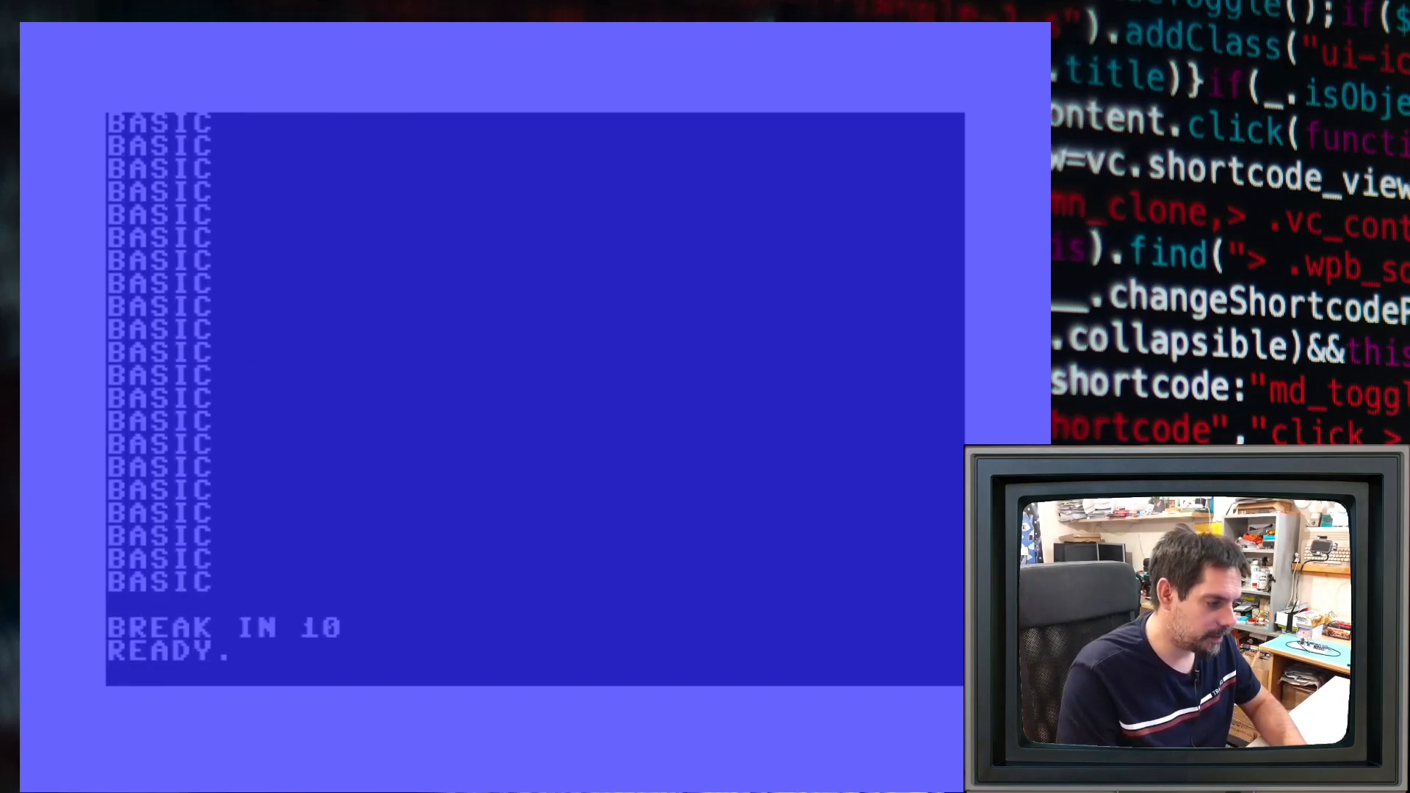
text(LIST)
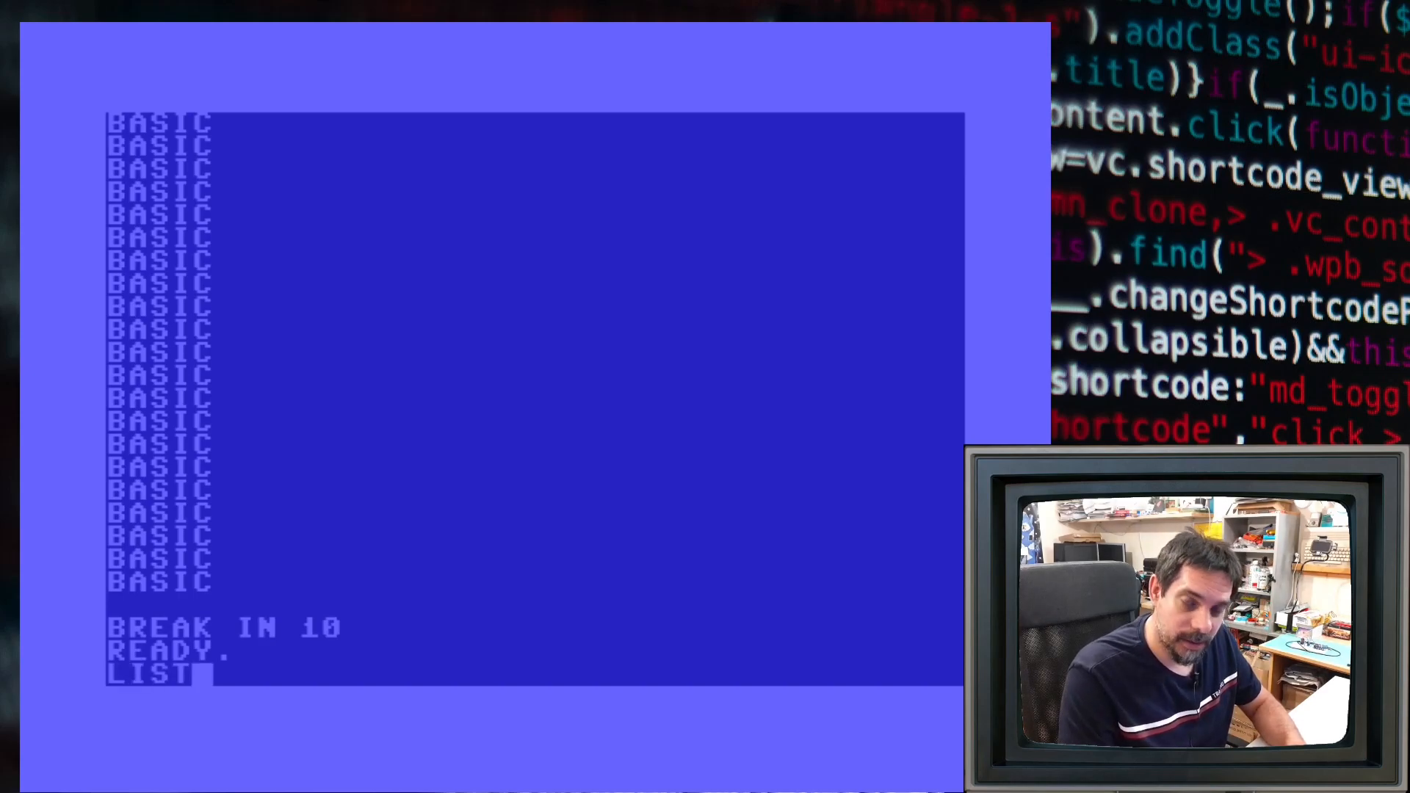
List the program so the REM line stops with ?SYNTAX ERROR
key(Return)
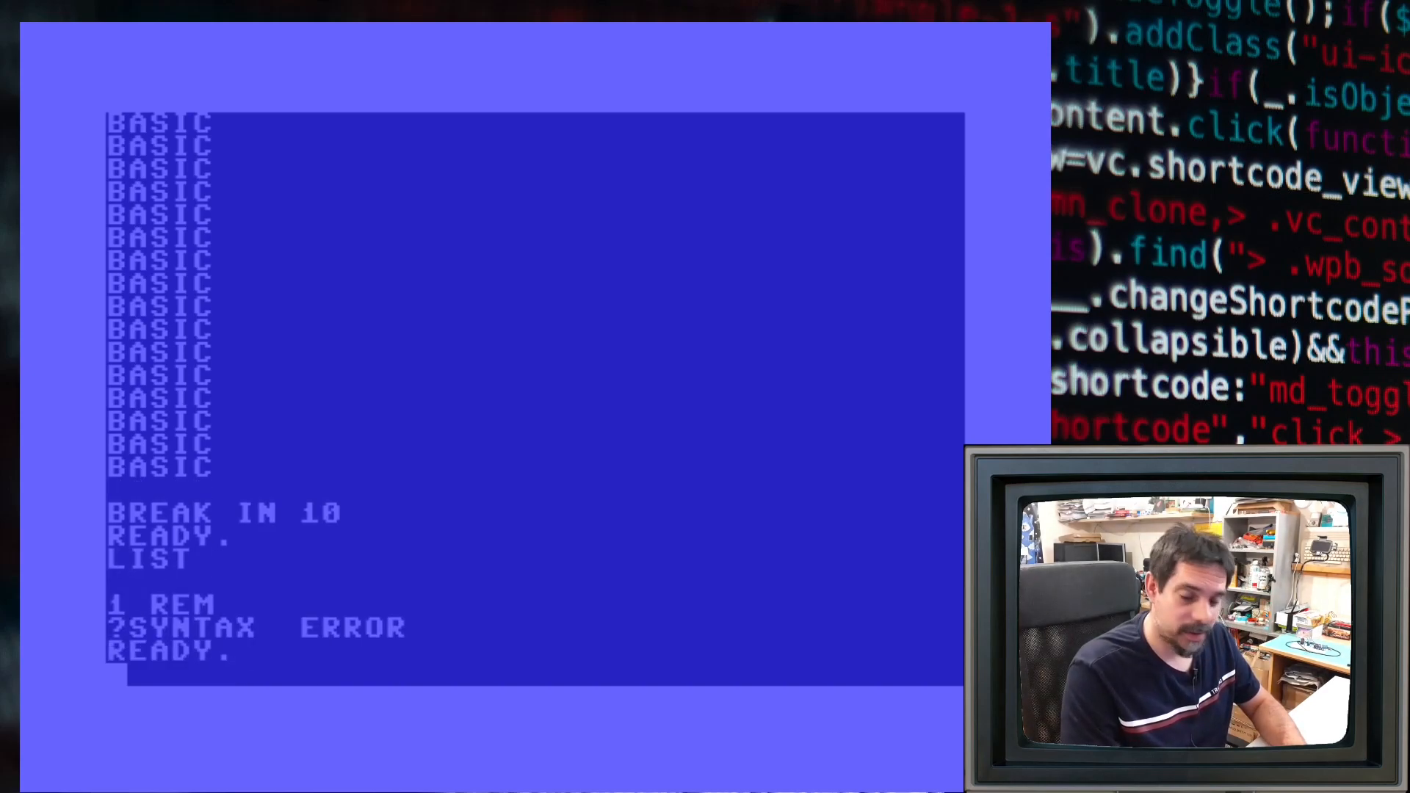
key(Return)
text(1)
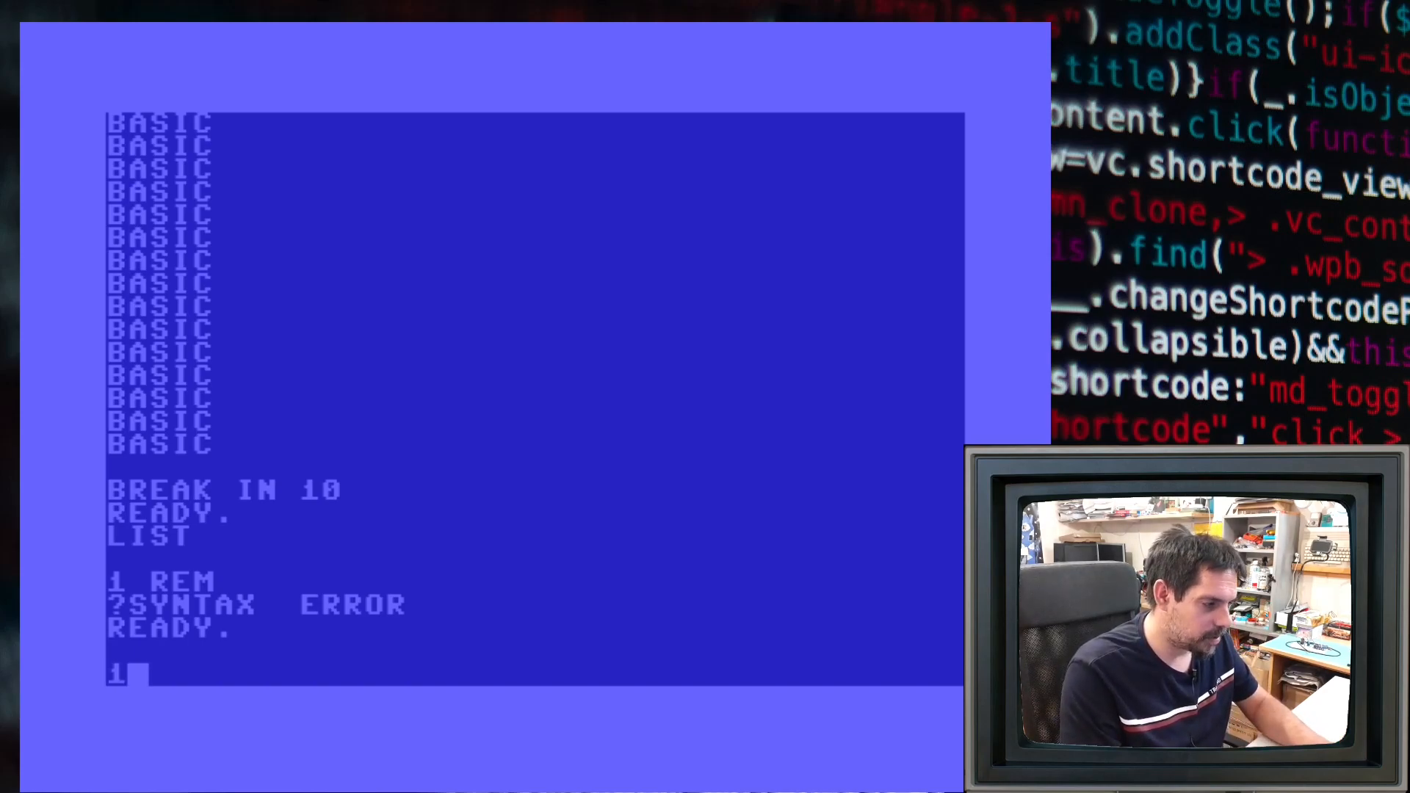
Delete program line 1 and list the remaining two-line program
key(Return)
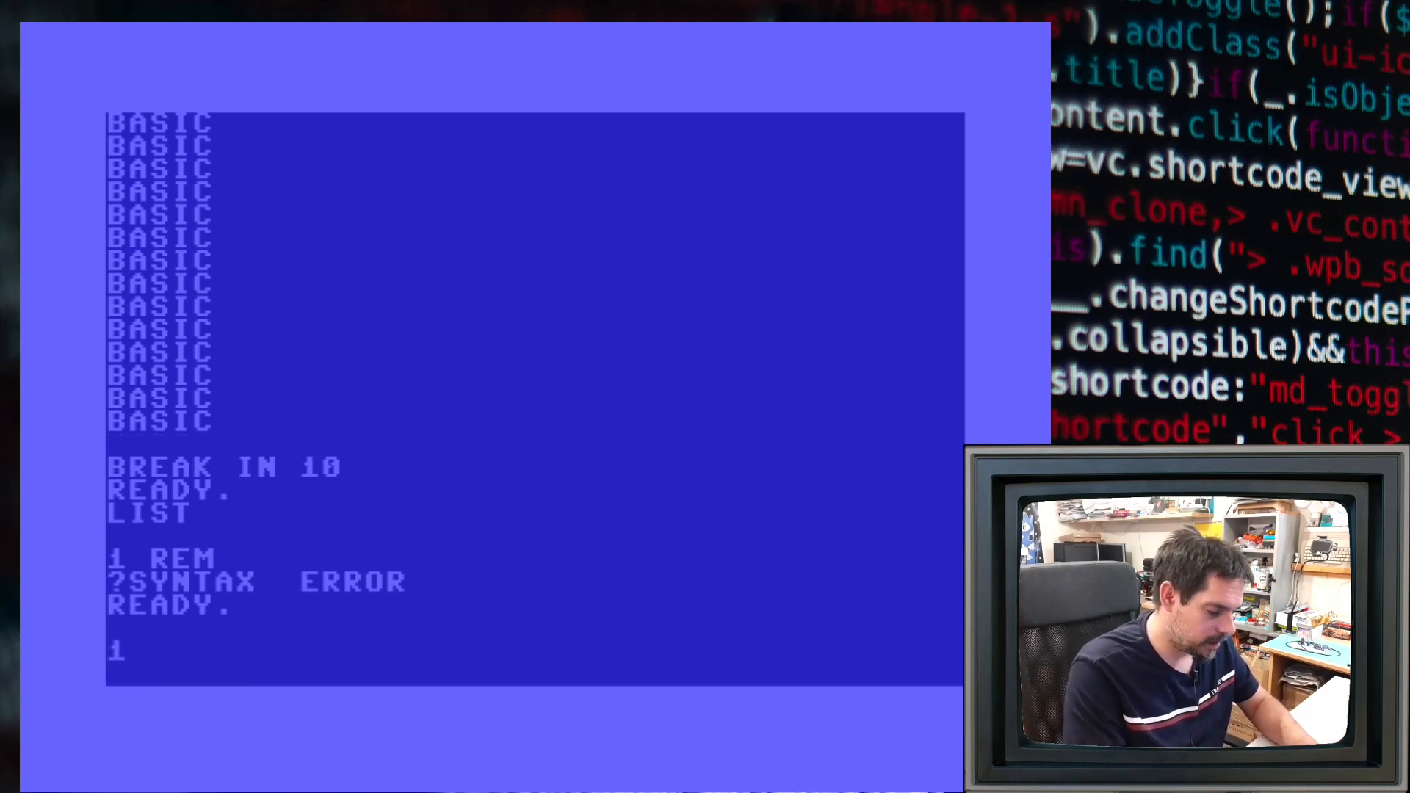
text(LIST)
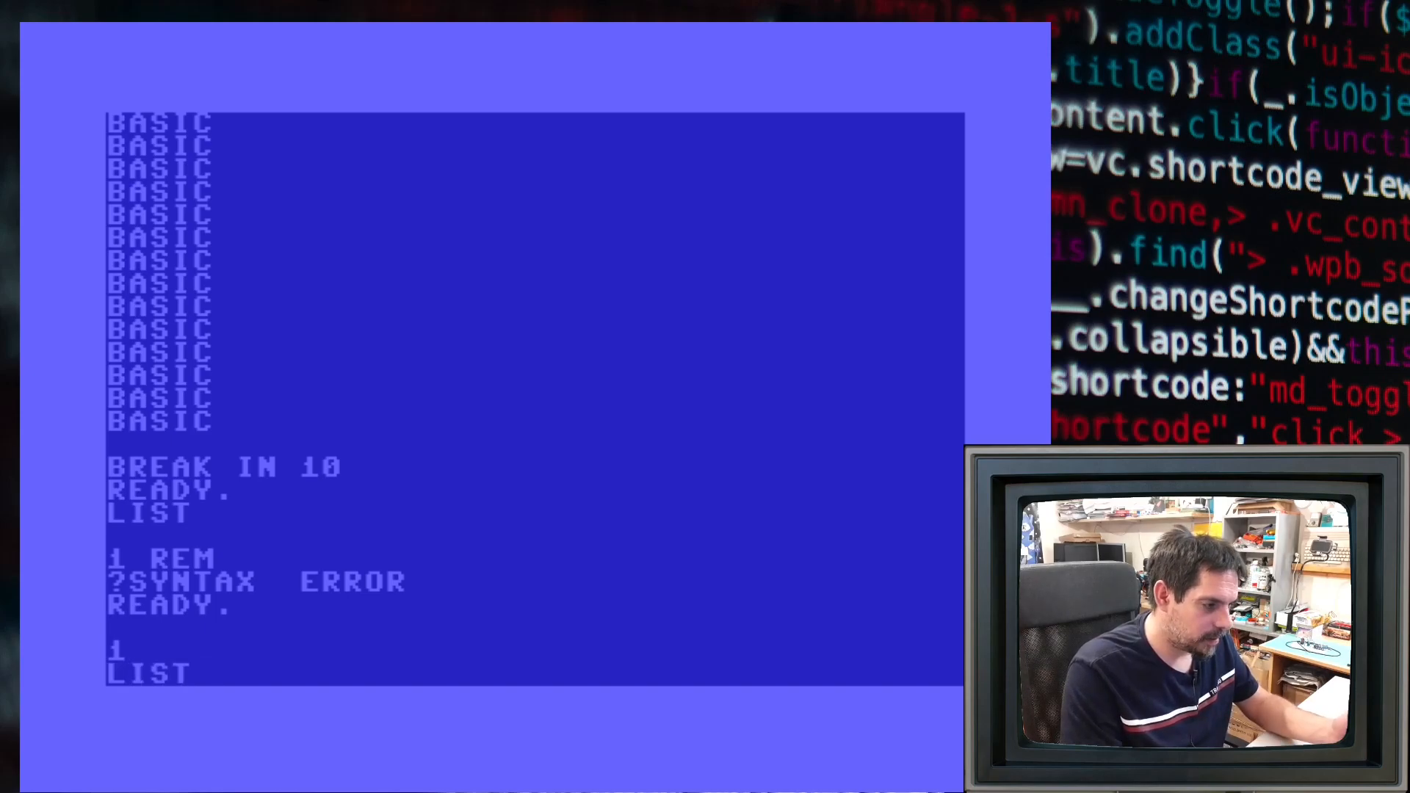
key(Return)
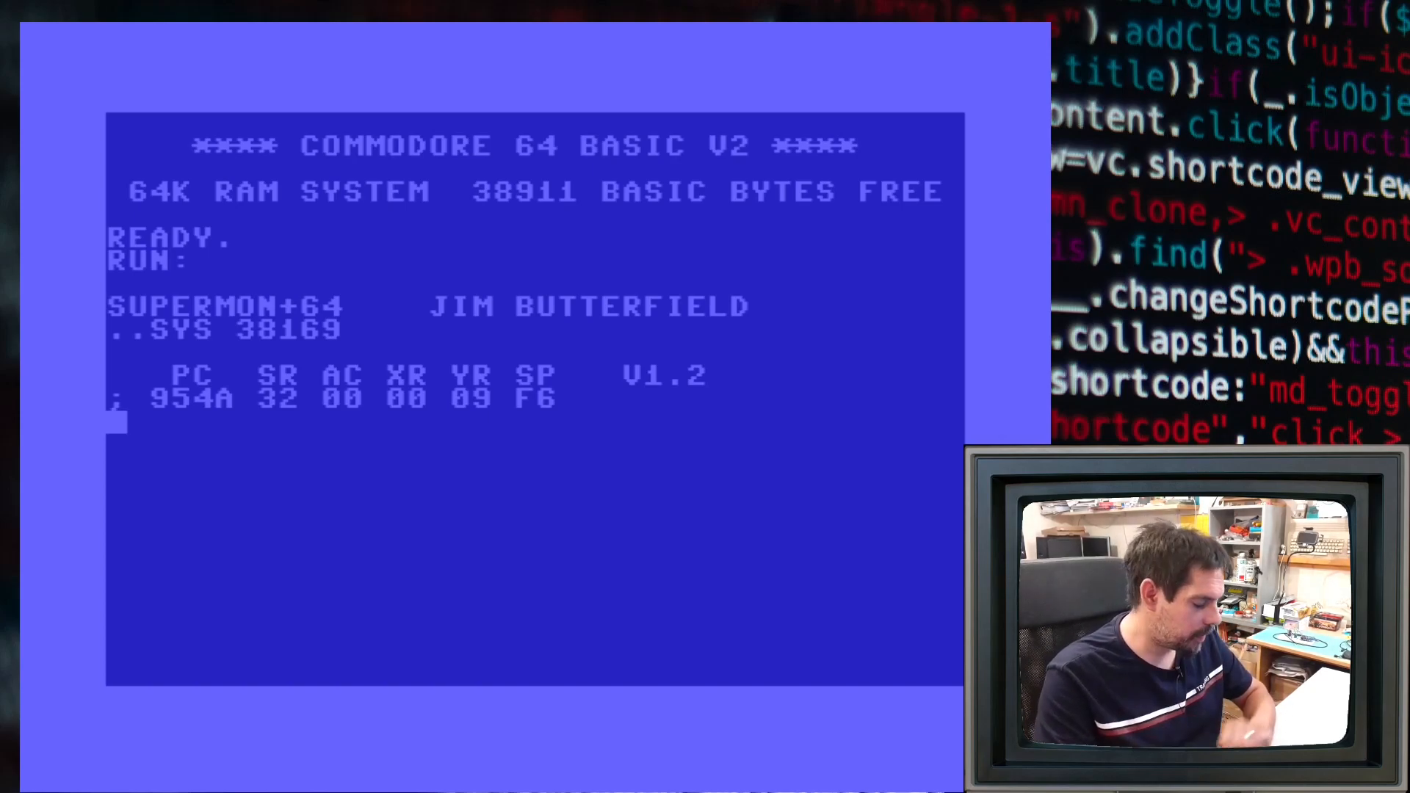
text(x)
Exit Supermon with X, clear memory with NEW, and enter line 1 PRINT 123
key(Return)
text(new)
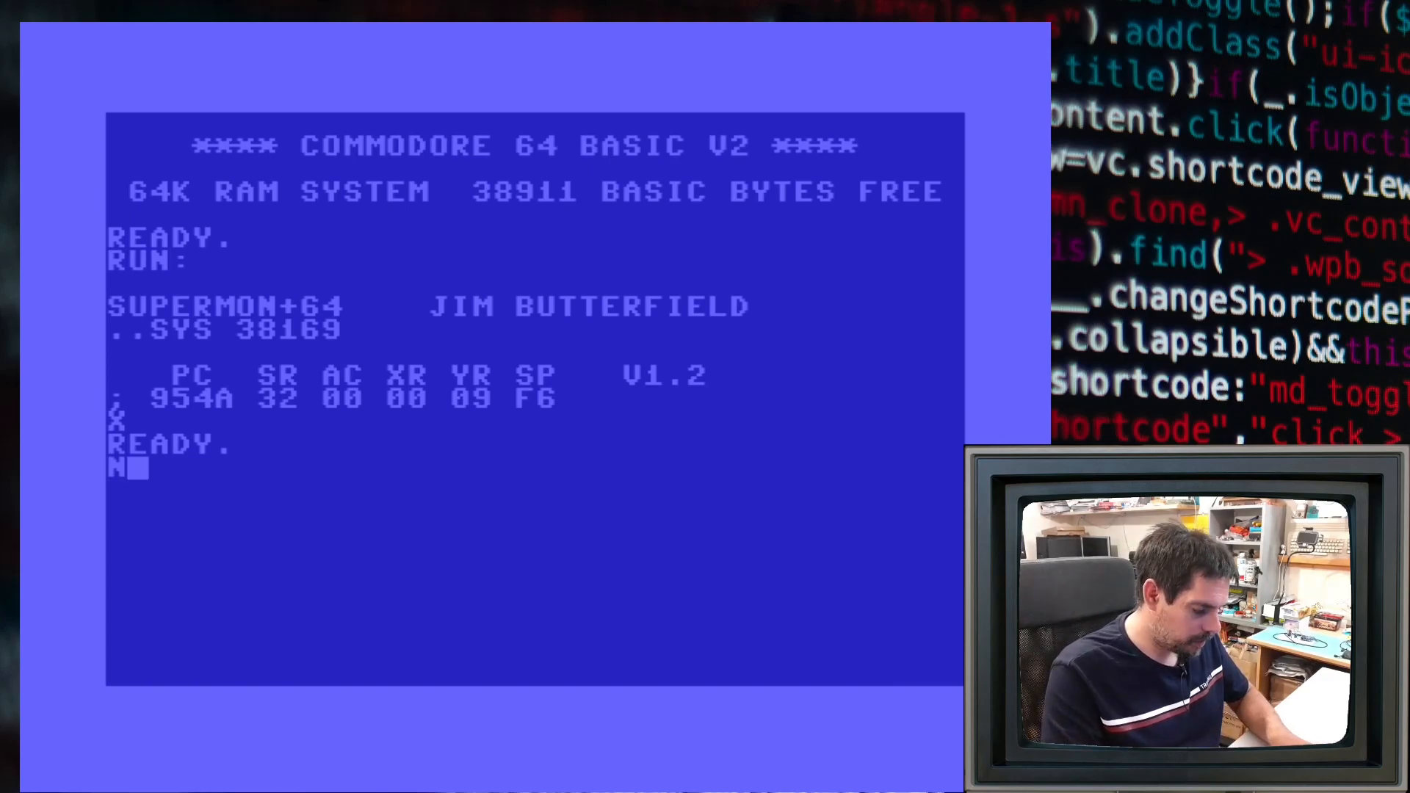
key(Return)
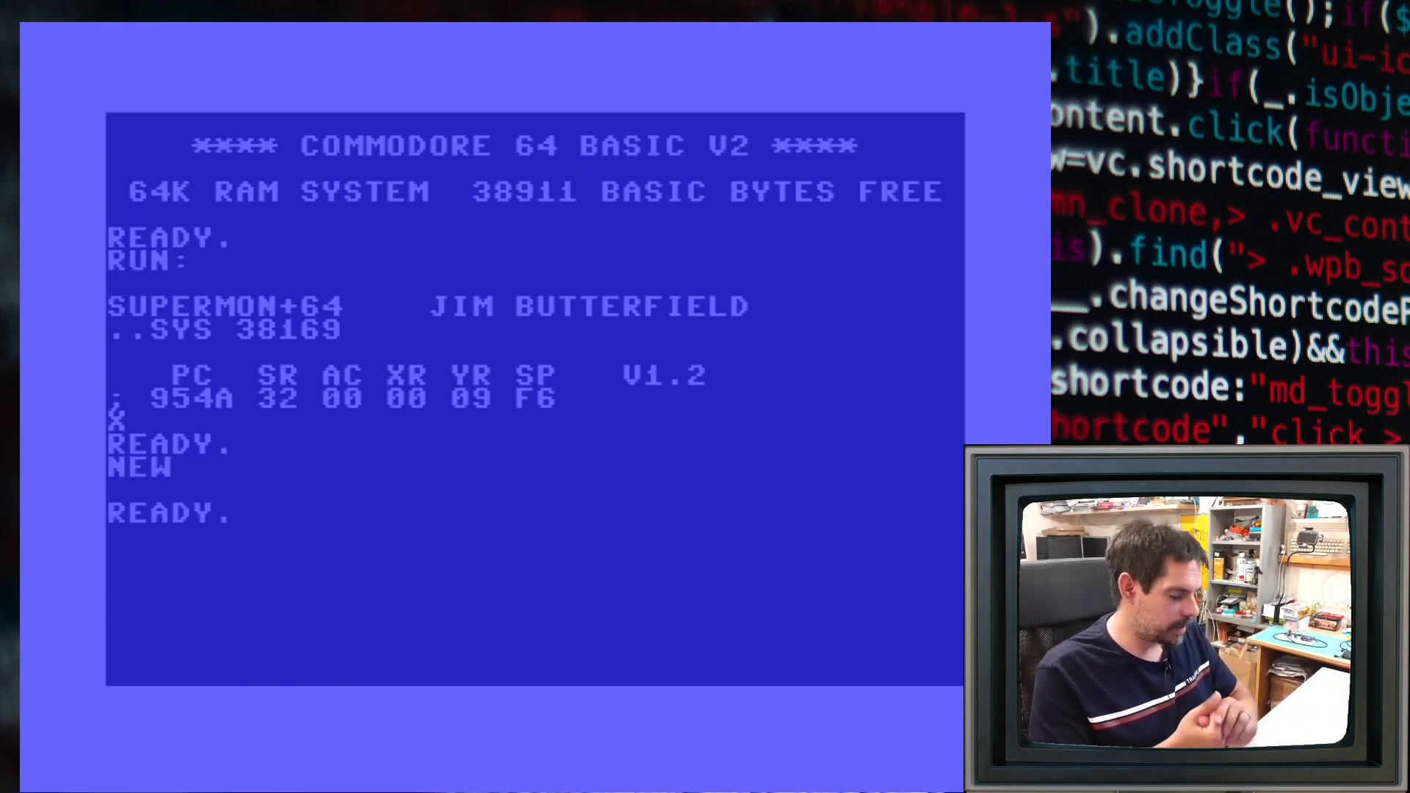
text(1 )
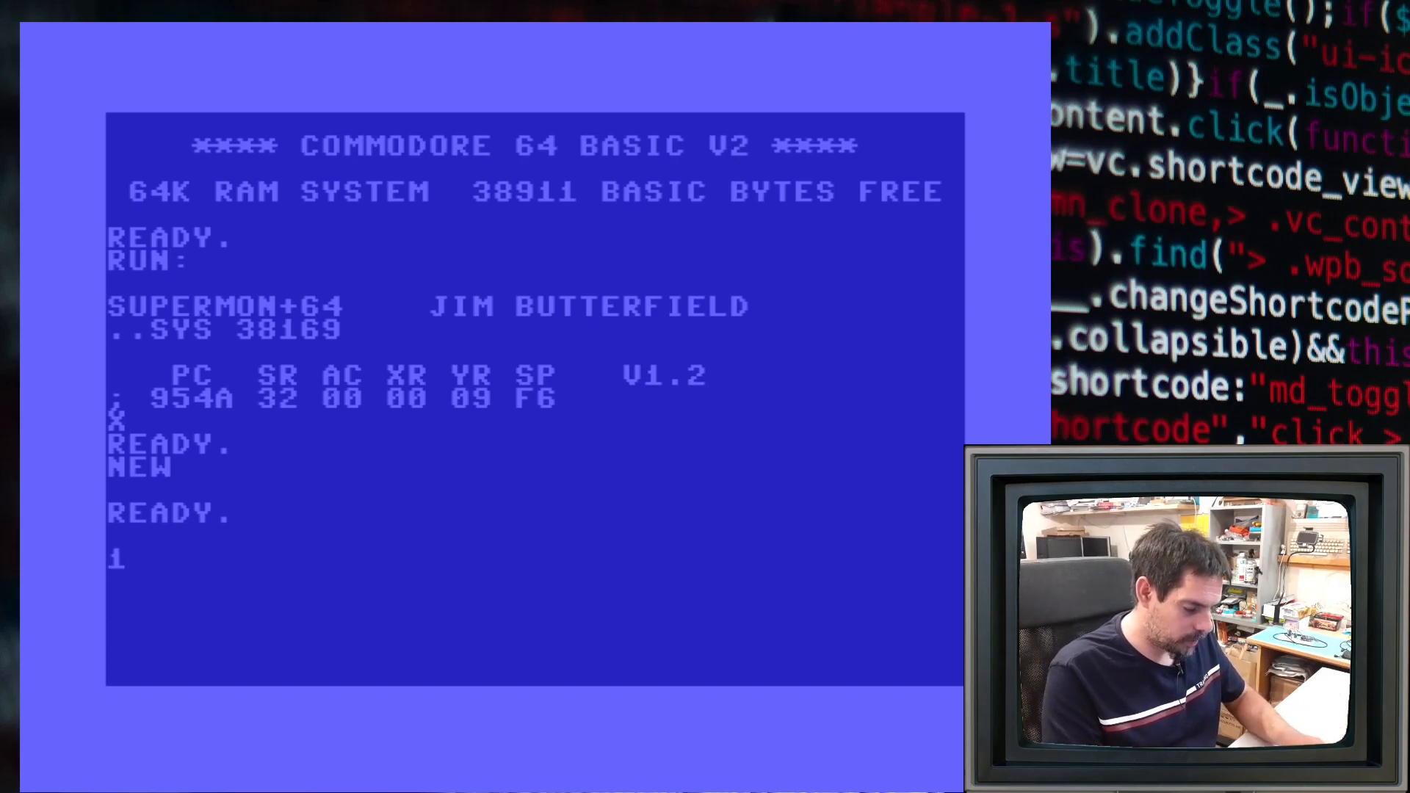
text(PRINT )
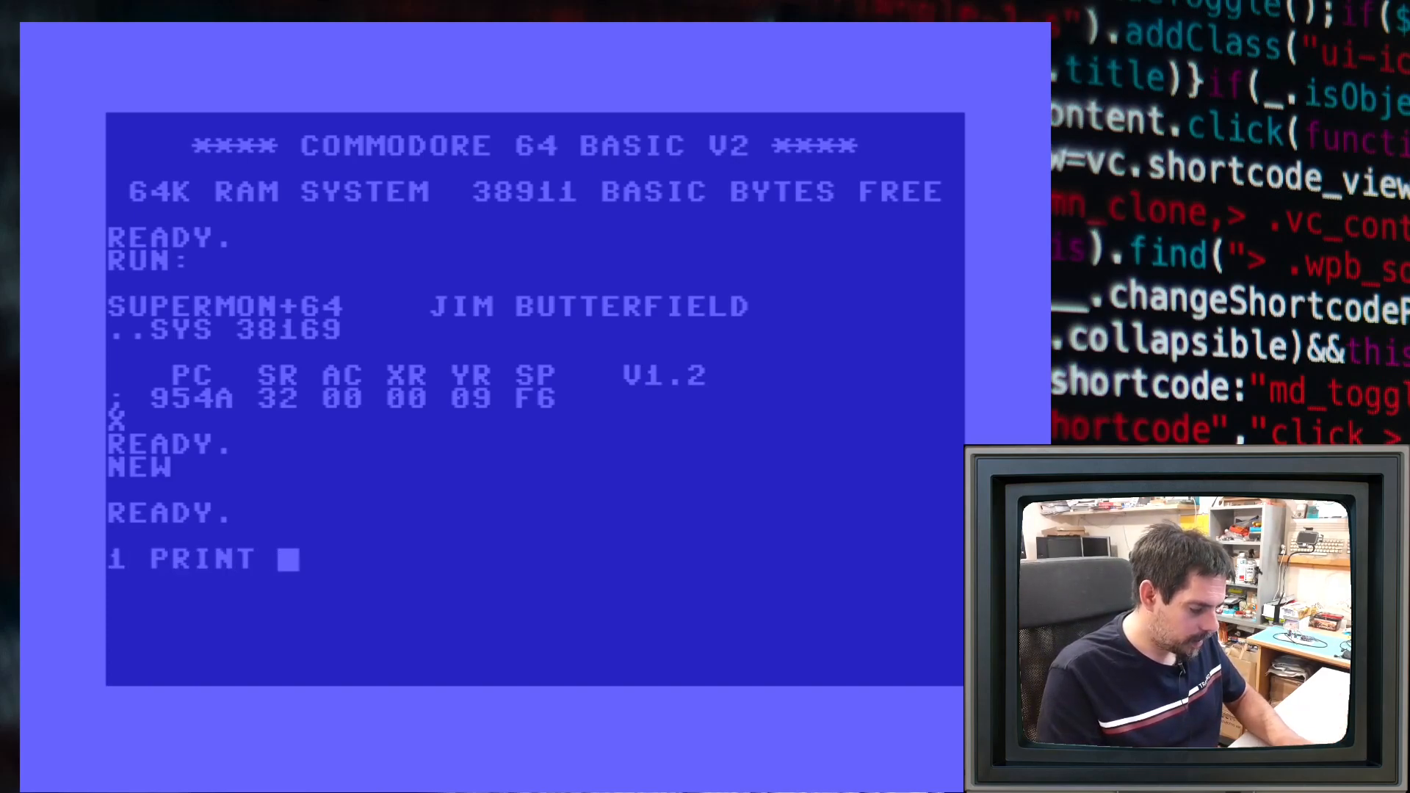
text(123)
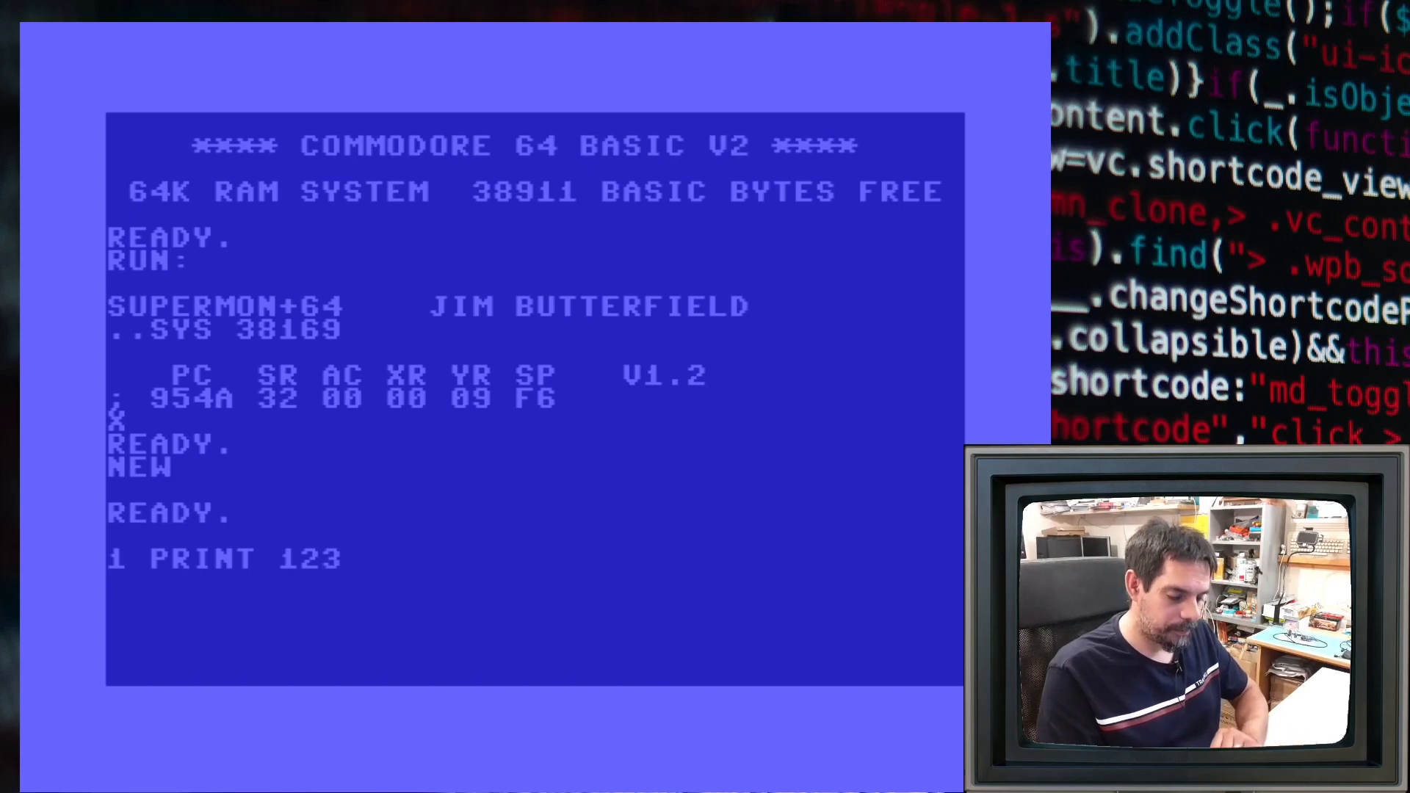
key(Return)
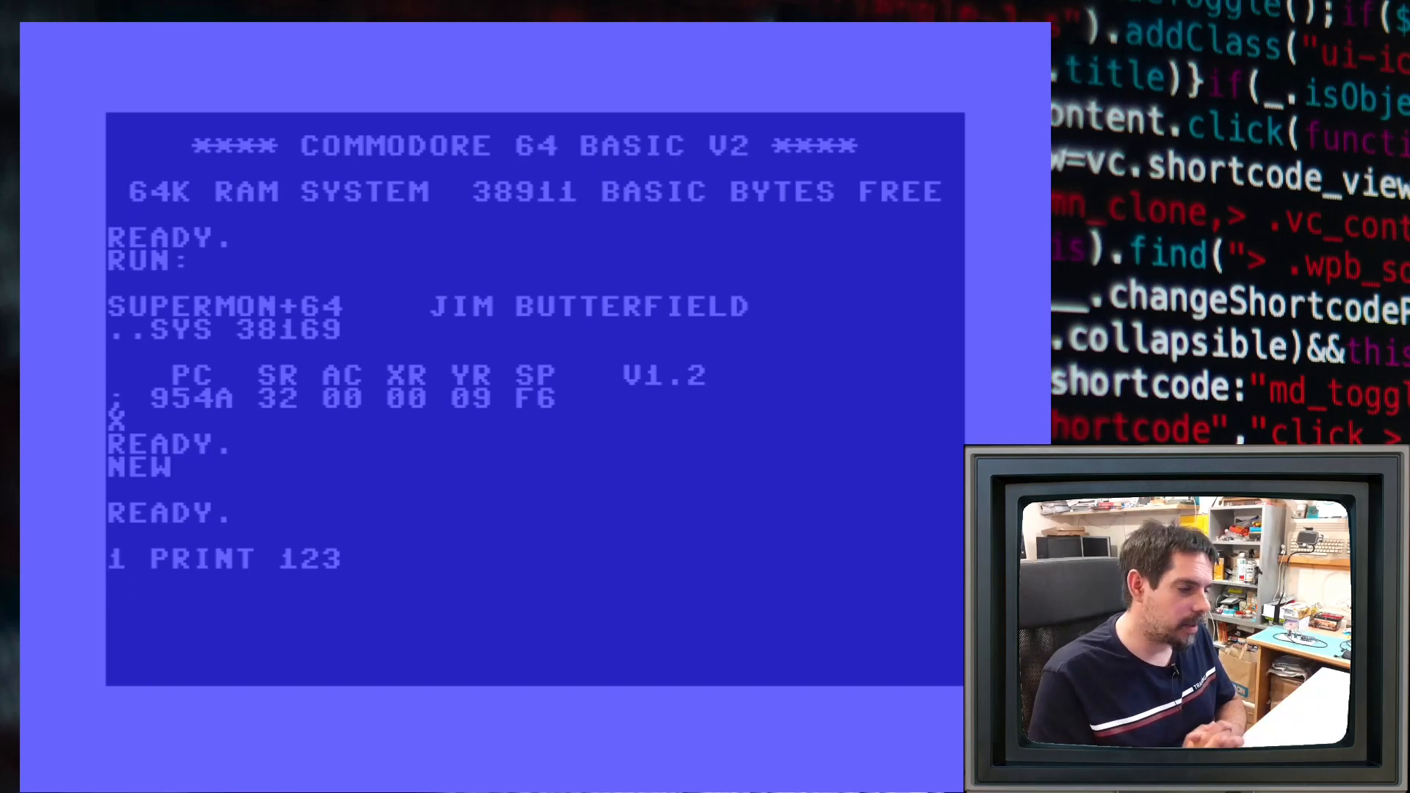
key(Return)
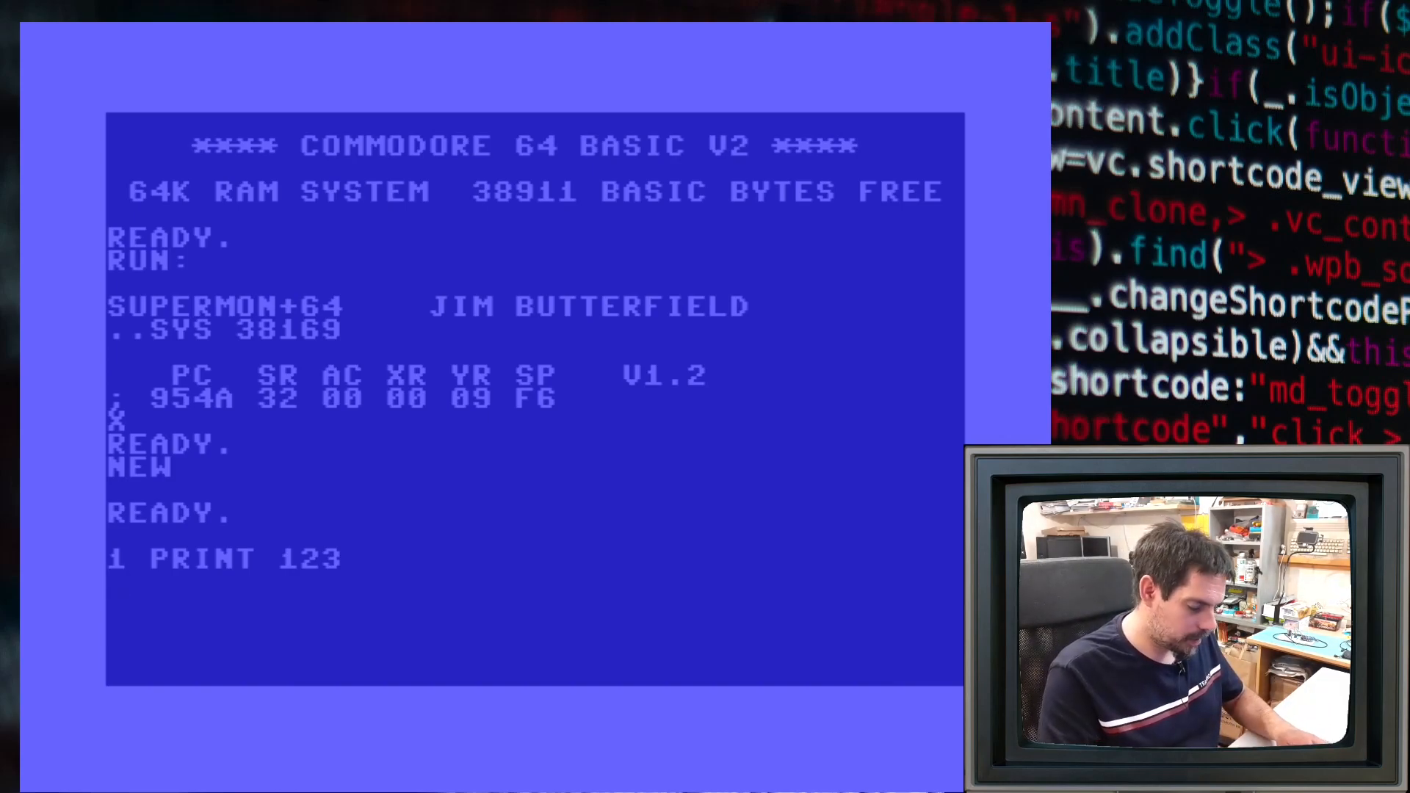
Re-launch the monitor via SYS 38169 and dump memory from 0801 with M 801
key(Up)
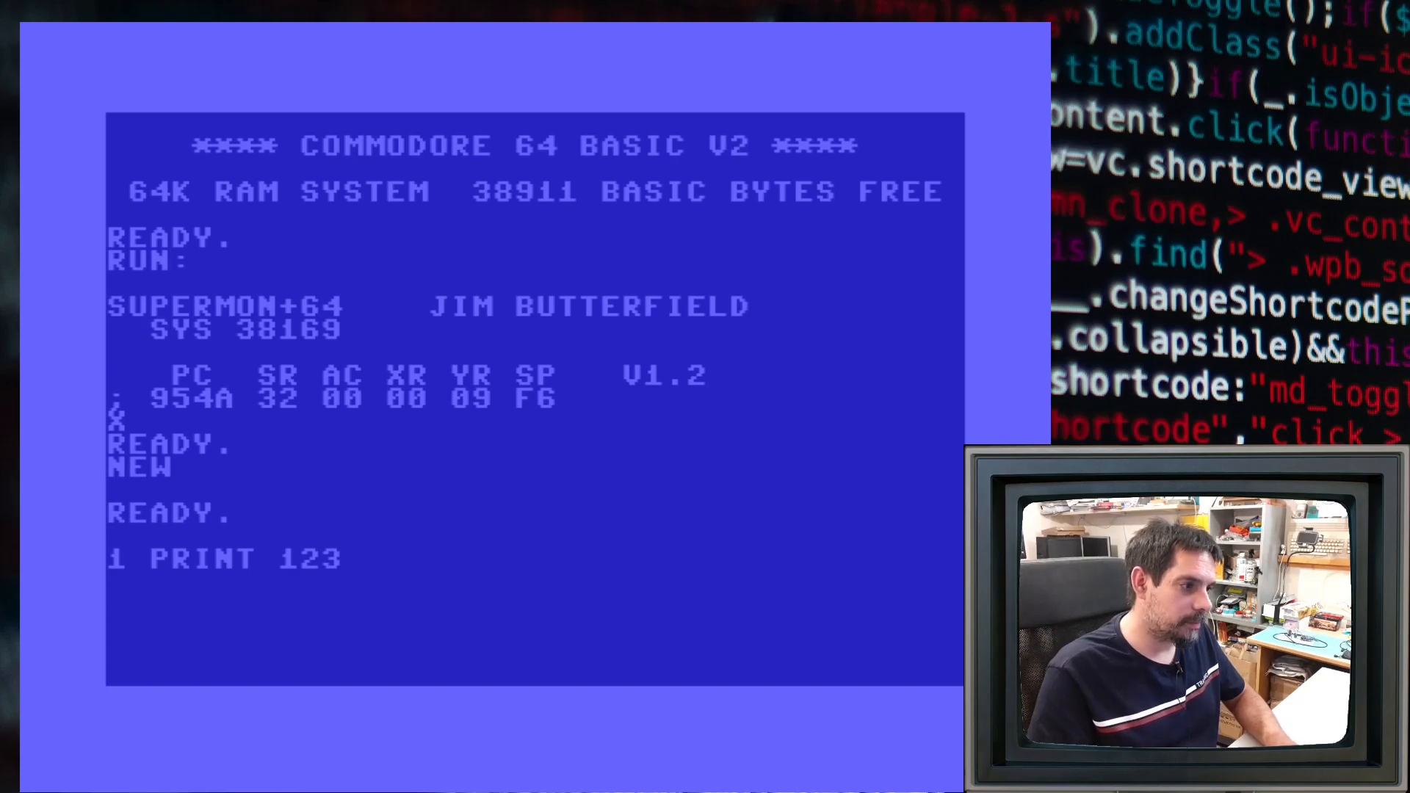
key(Return)
key(Down)
key(Down)
key(Down)
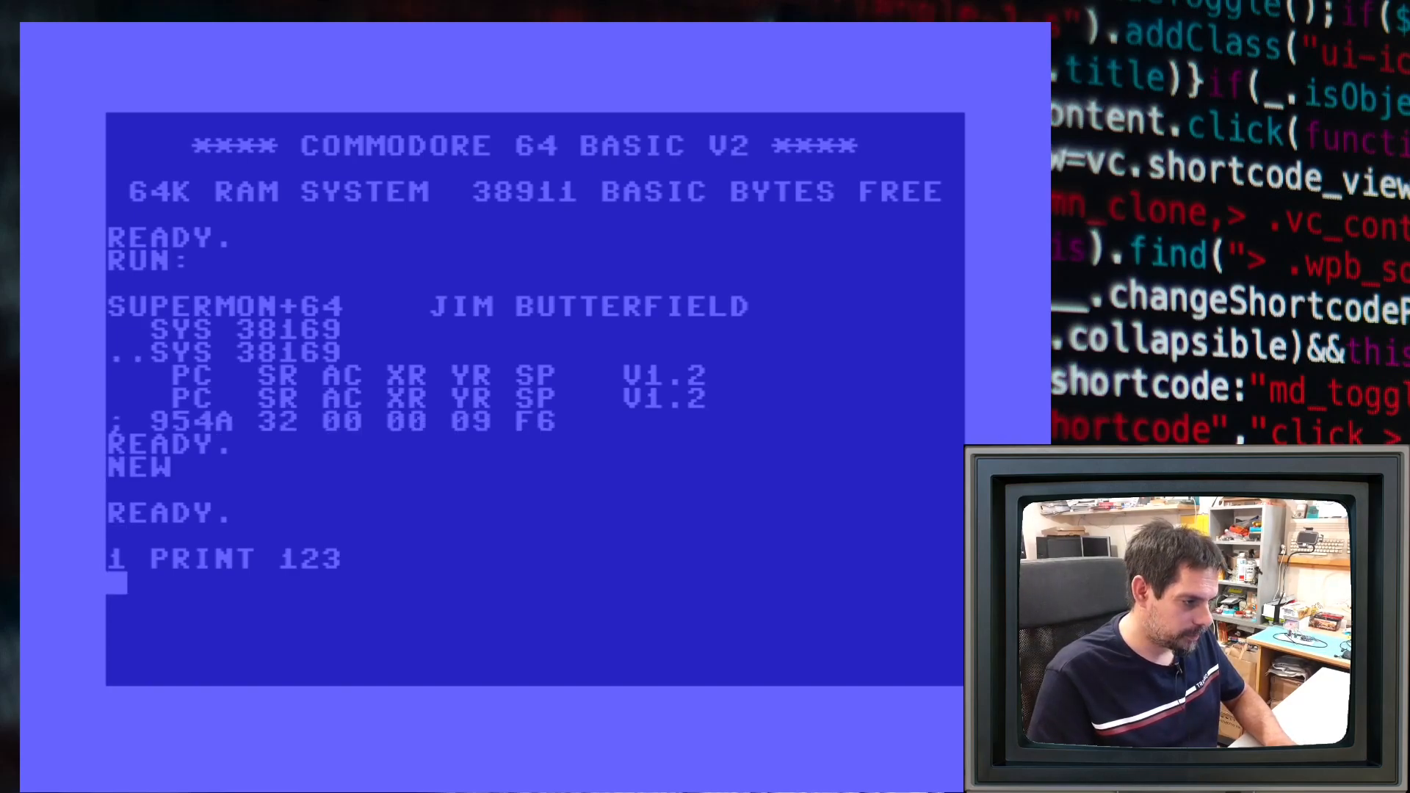
text(M)
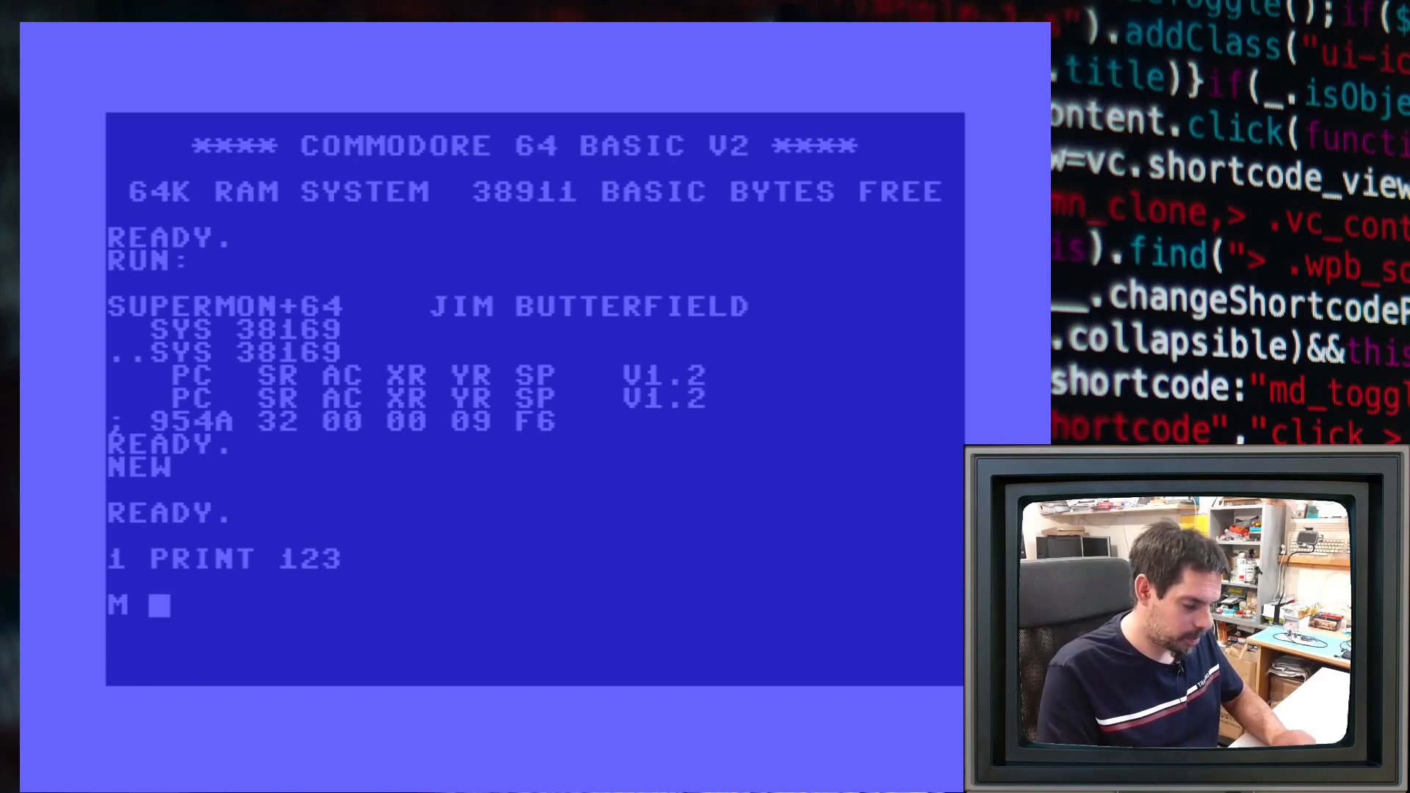
text( 801)
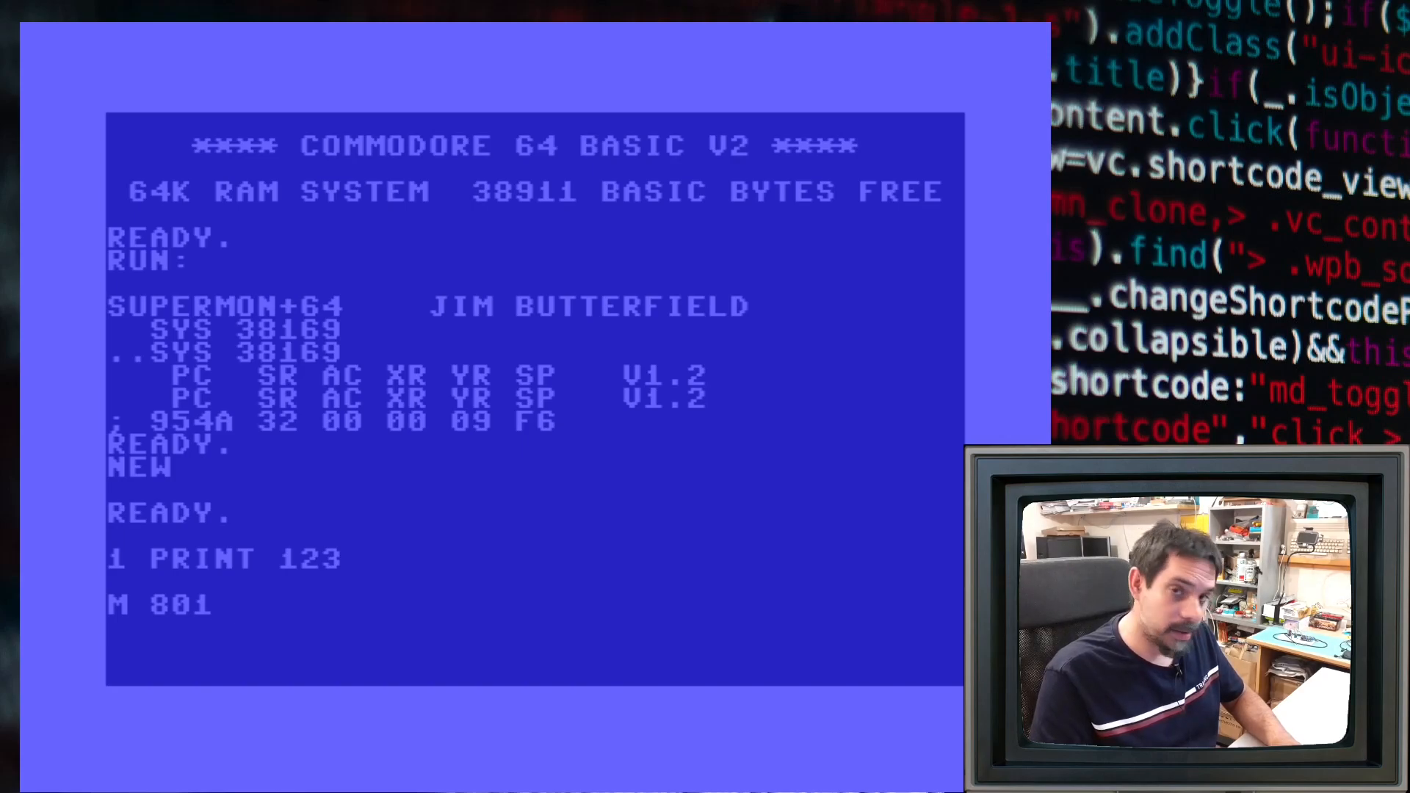
key(Return)
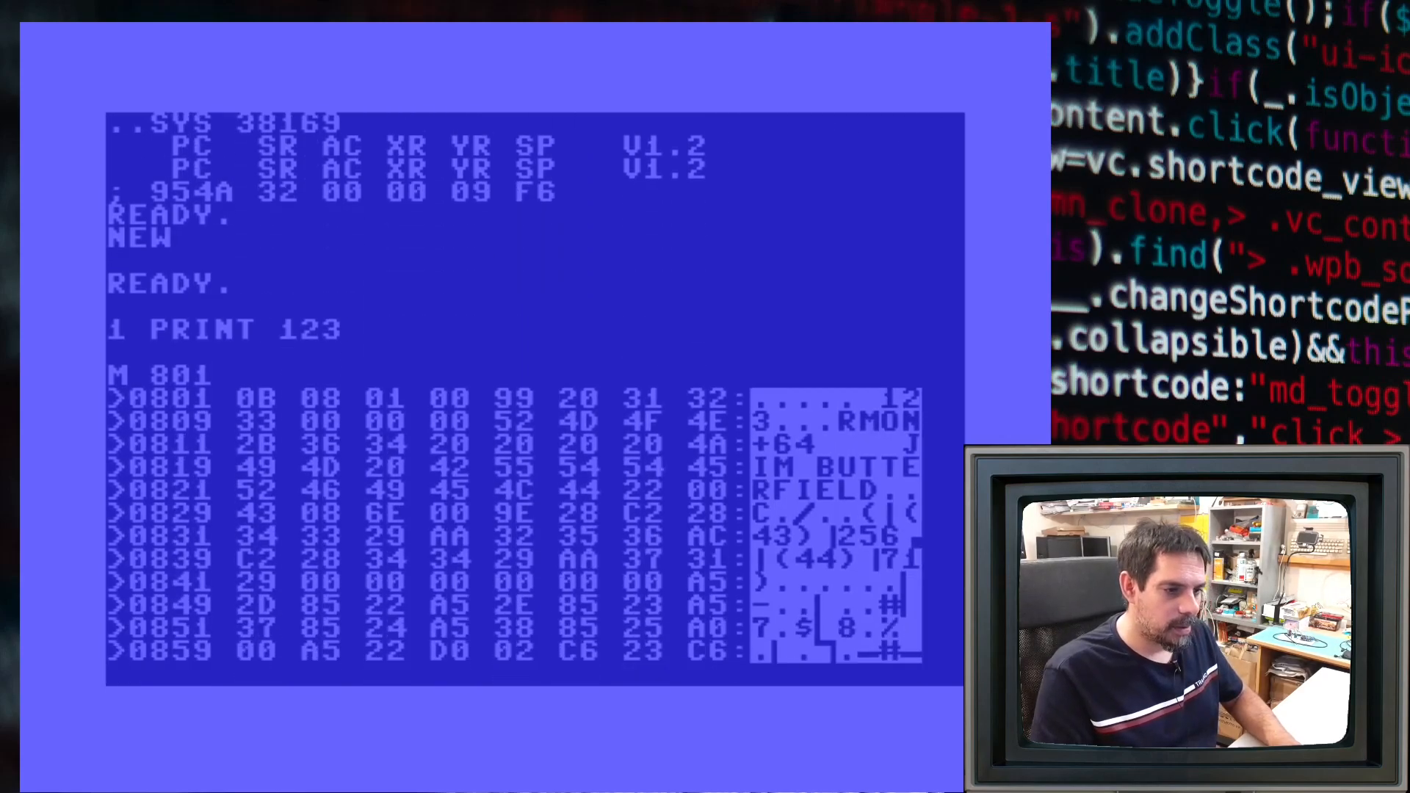
Step the cursor along row 0801 over the 00 and 20 bytes of the tokenized line
key(Up)
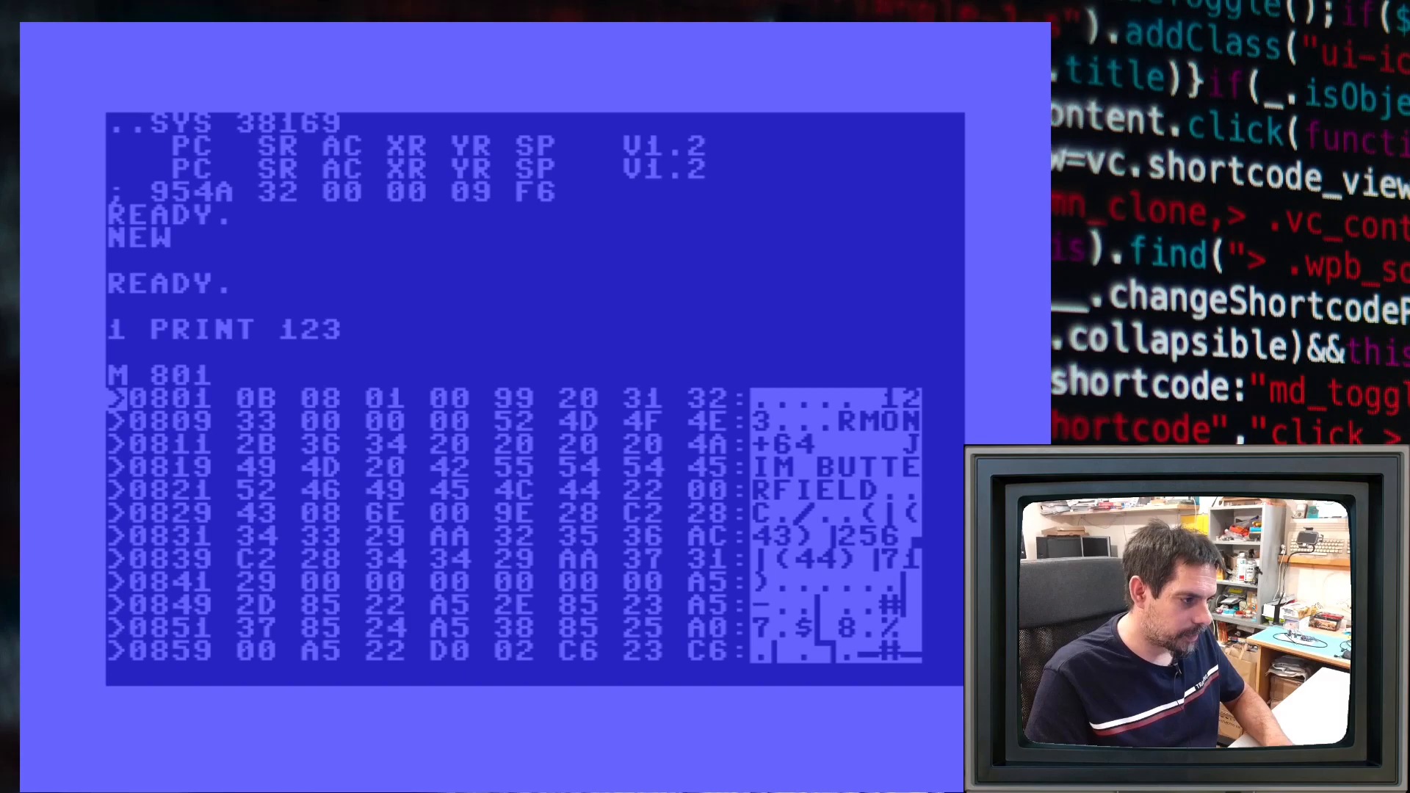
key(Right)
key(Right)
key(Right)
key(Right)
key(Right)
key(Right)
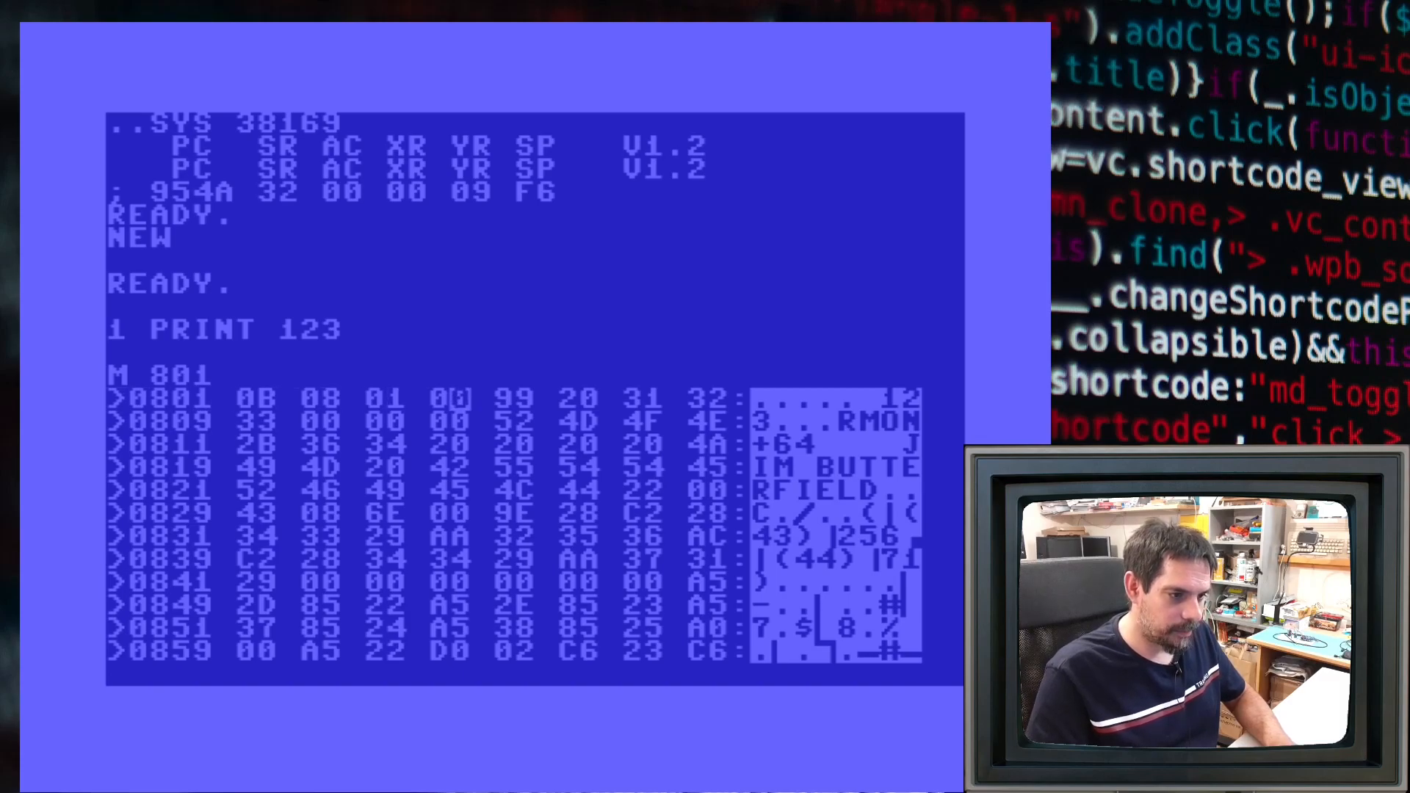
key(Right)
key(Right)
key(Right)
key(Left)
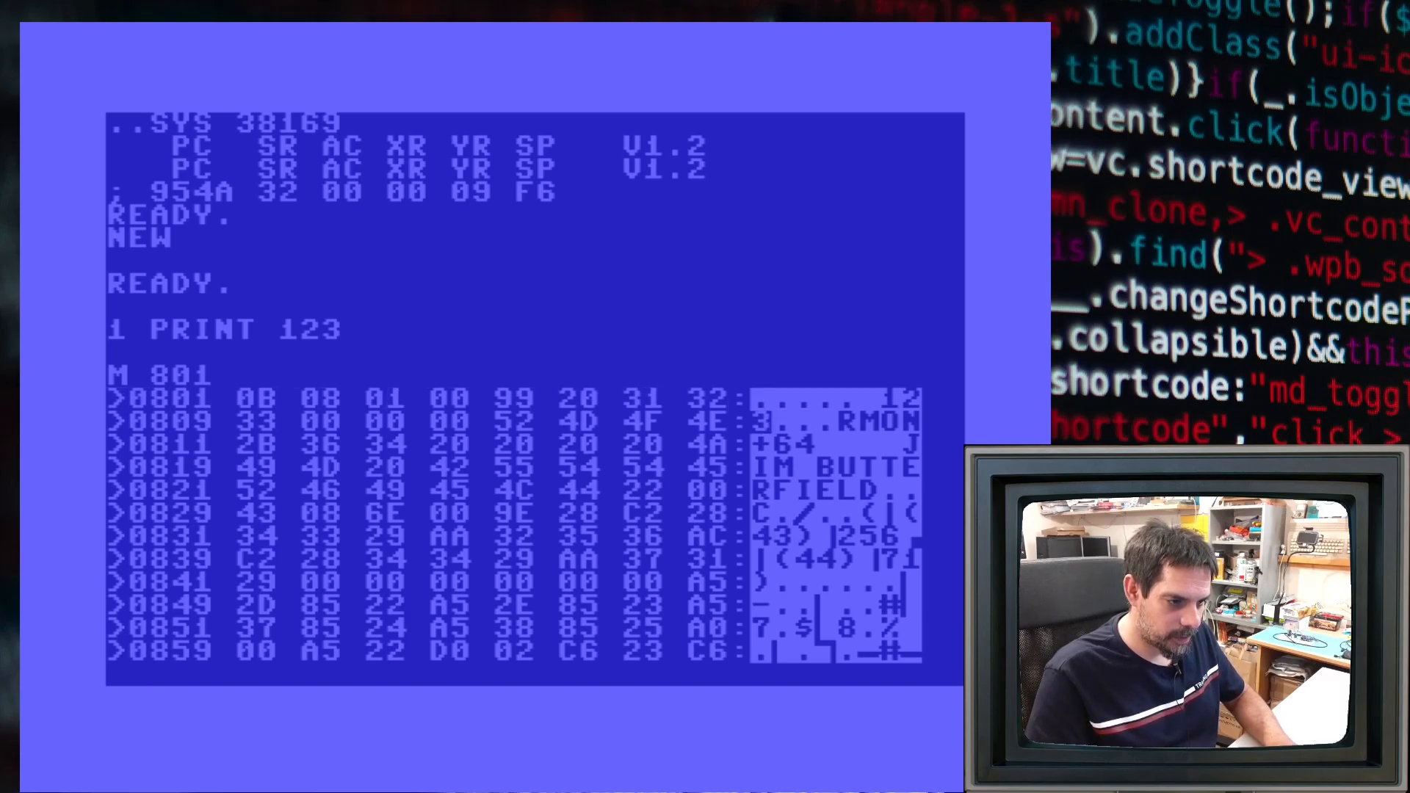
key(Up)
key(Left)
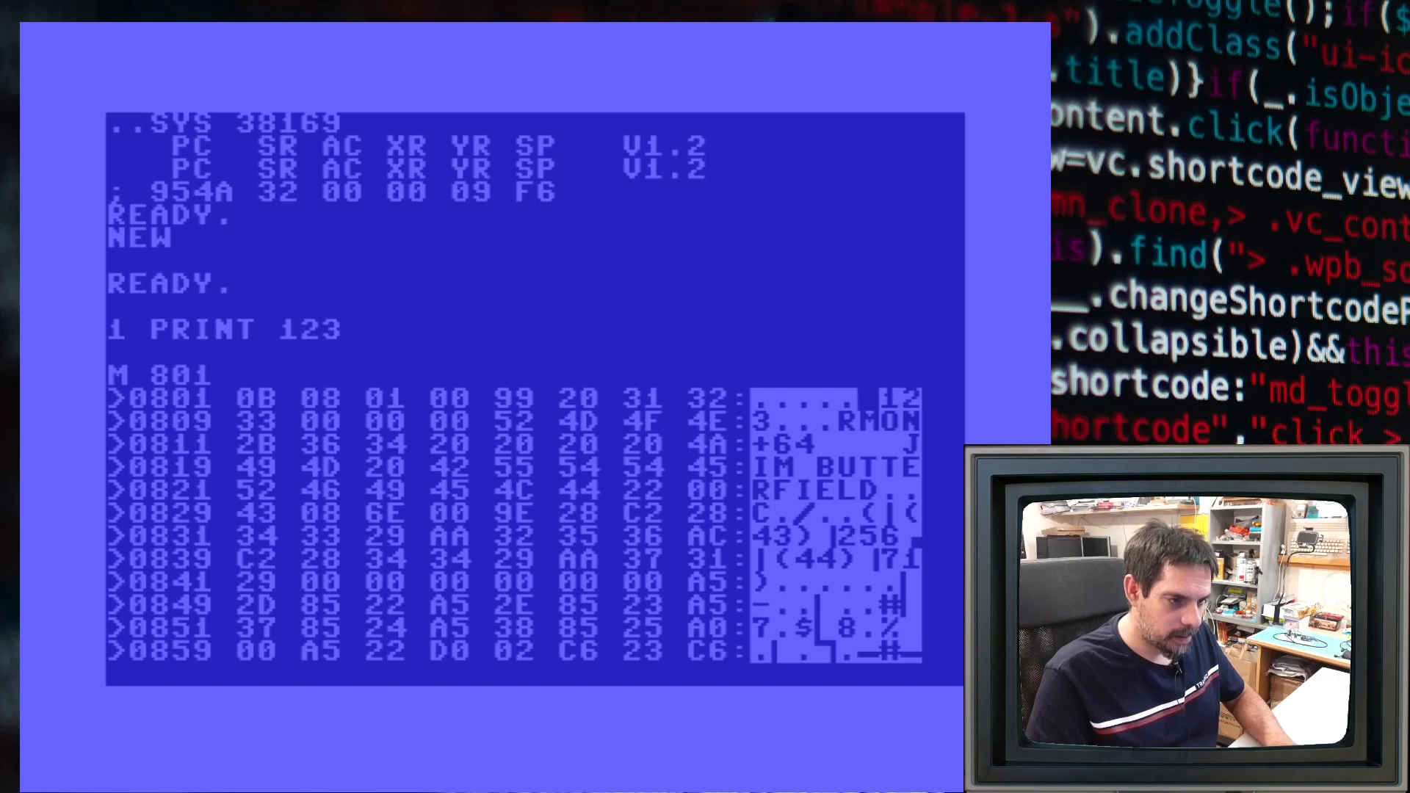
key(Left)
key(Left)
key(Left)
key(Left)
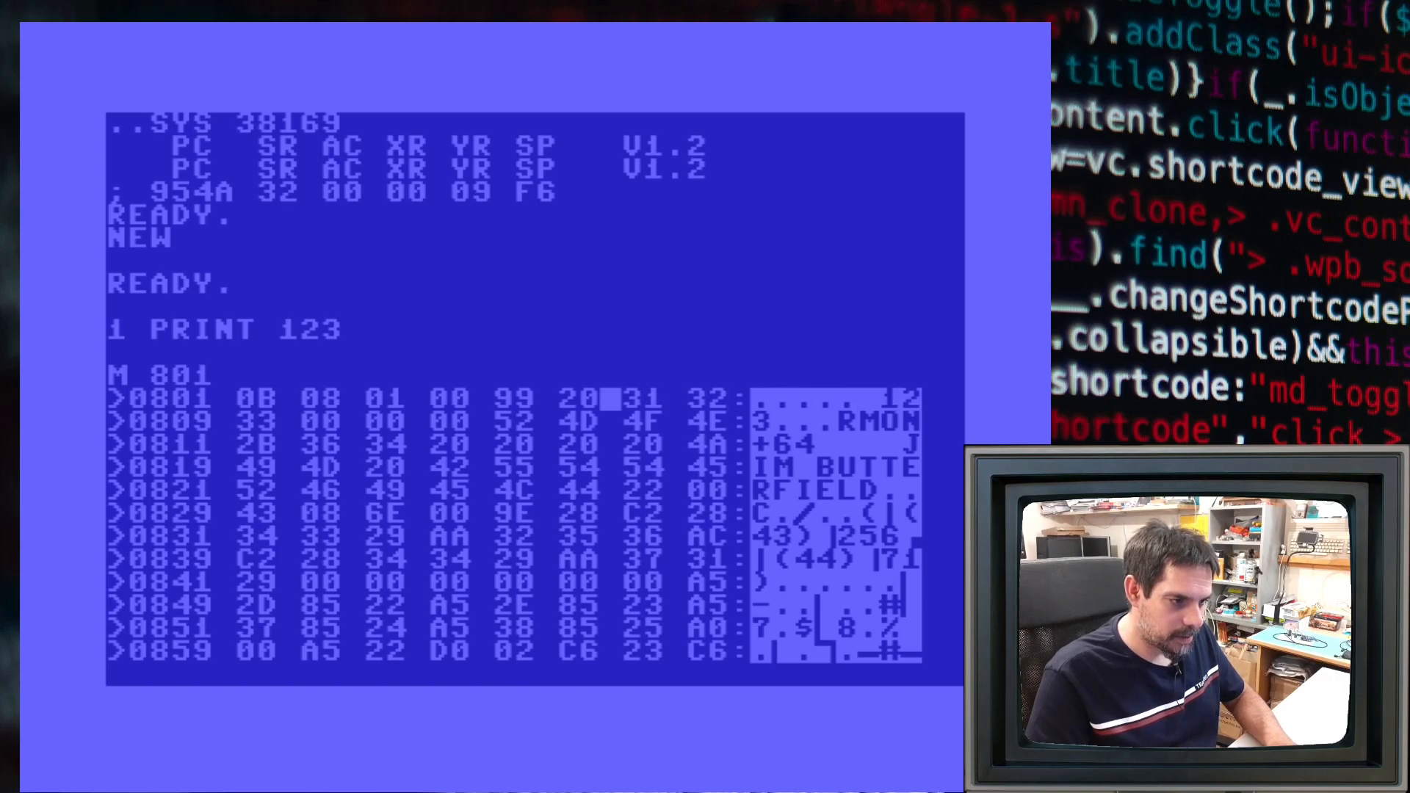
key(Left)
key(Left)
key(Left)
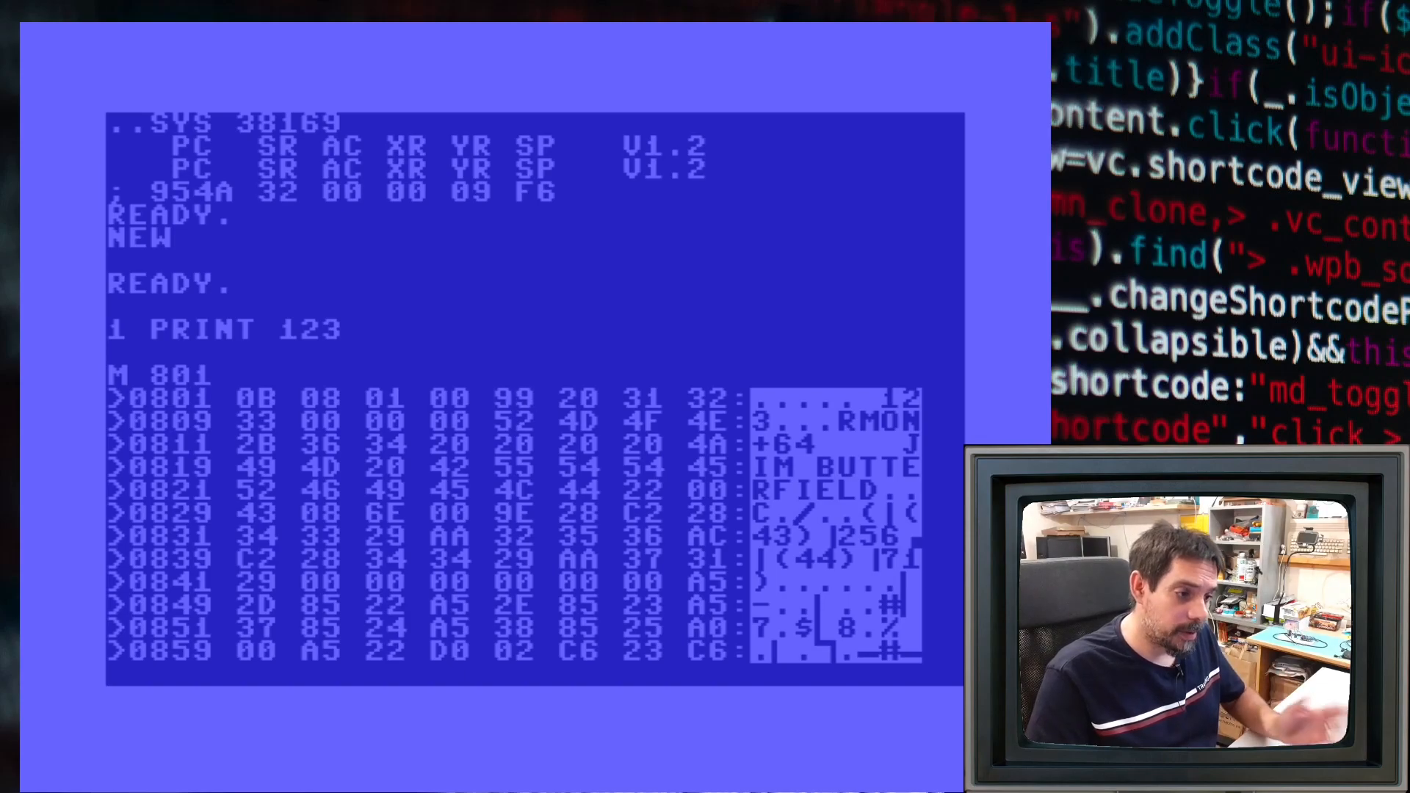
Inspect the 01 line-number byte and 99 PRINT token, then move below the dump
key(Left)
key(Left)
key(Left)
key(Left)
key(Left)
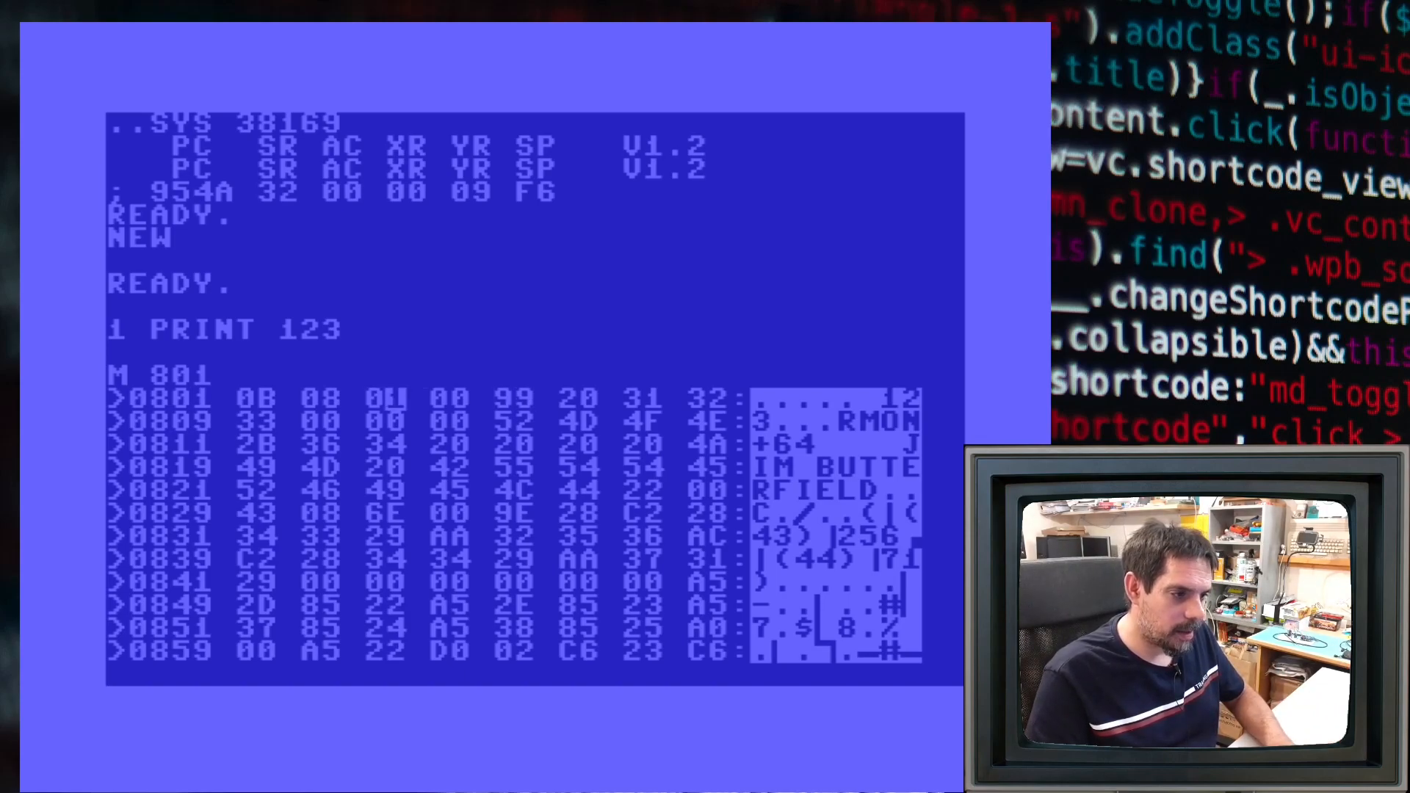
key(Right)
key(Right)
key(Right)
key(Left)
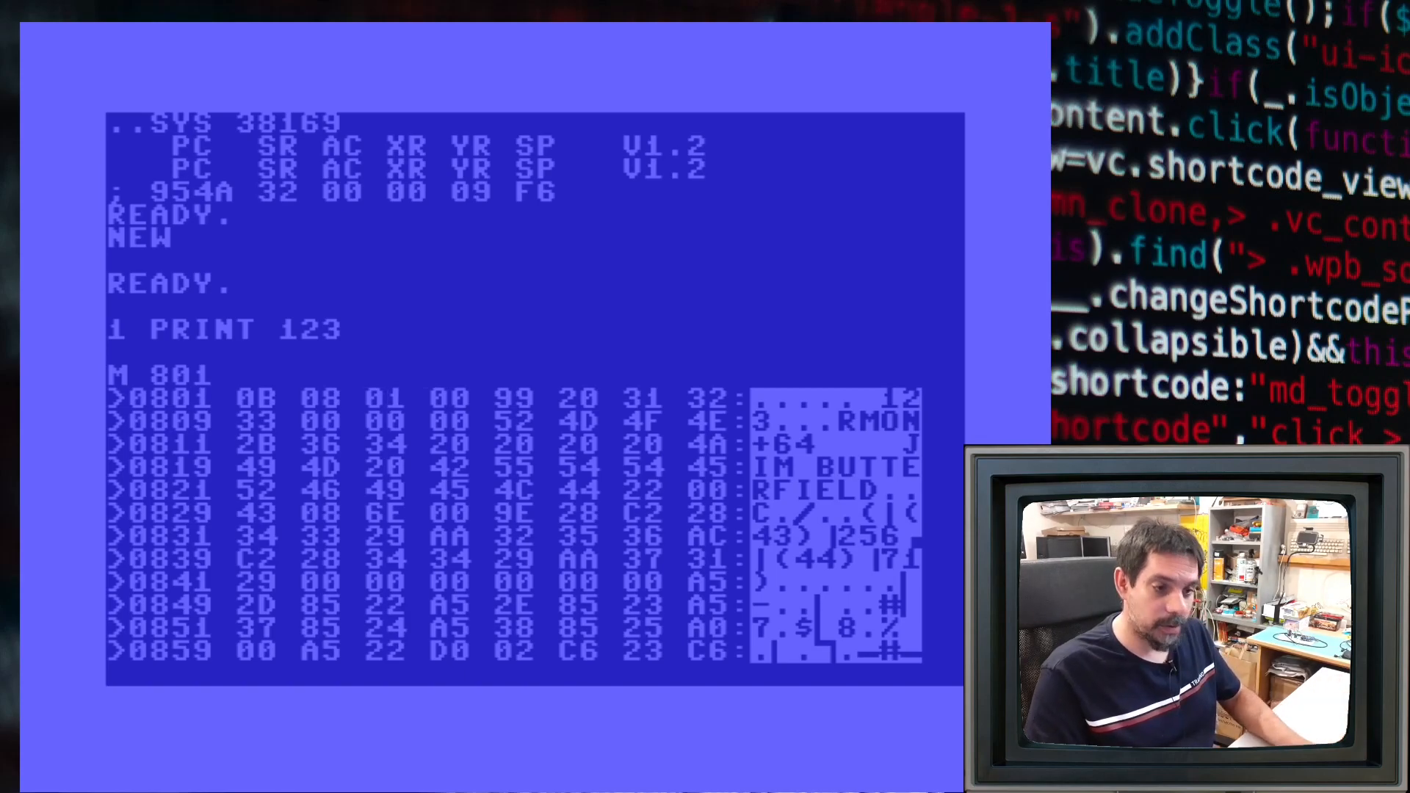
key(Down)
key(Down)
key(Down)
key(Down)
key(Down)
key(Down)
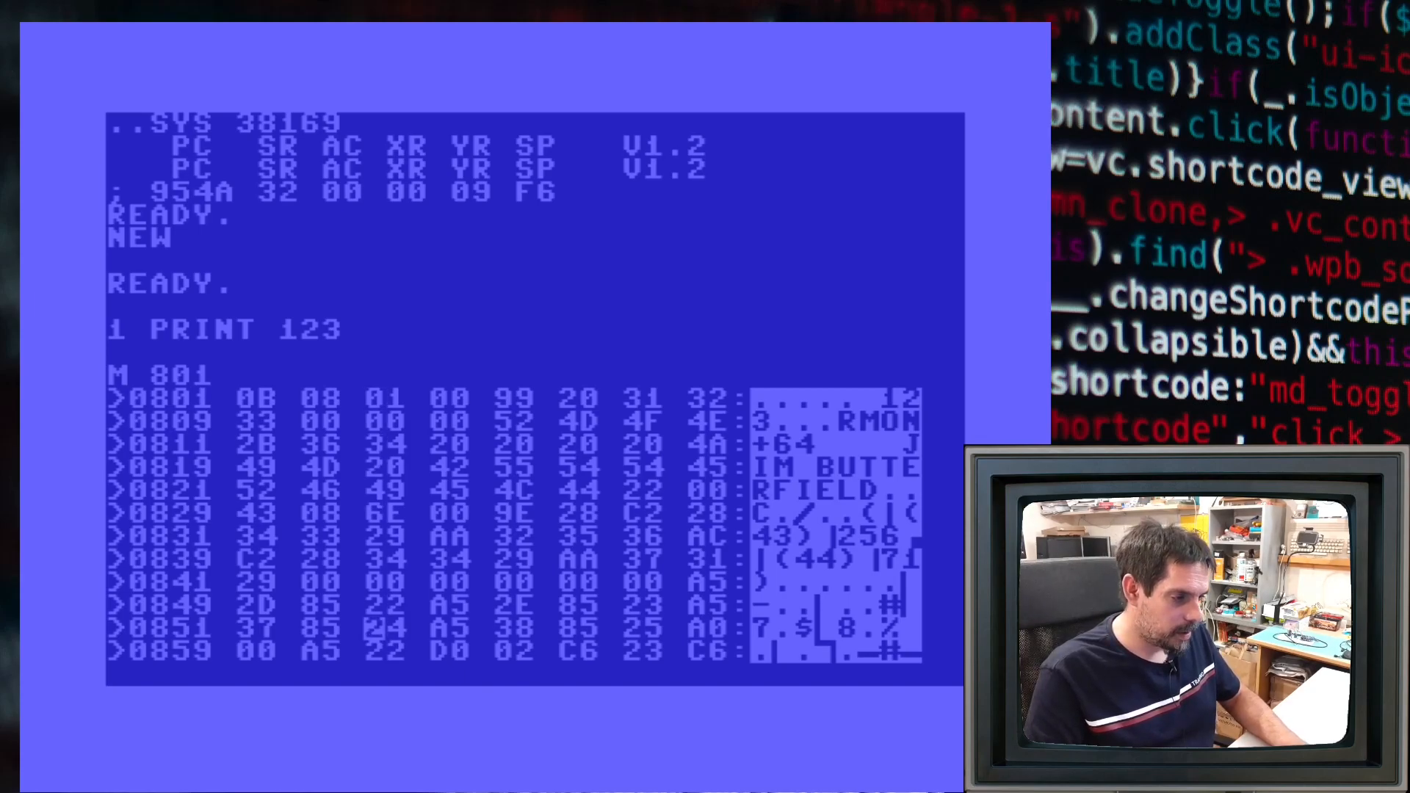
key(Down)
key(Down)
key(Left)
key(Left)
key(Left)
key(Left)
key(Left)
key(Left)
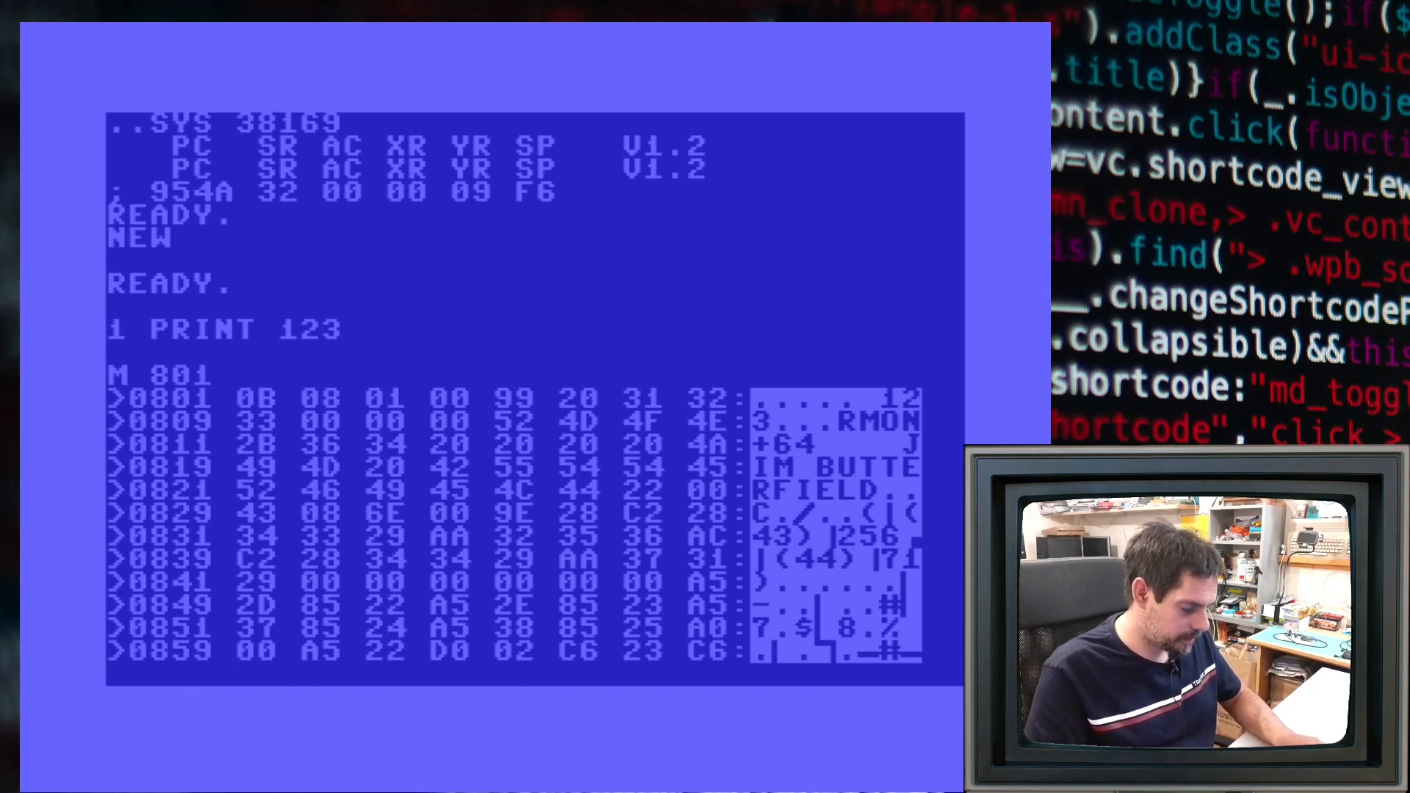
text(X)
Exit the monitor, NEW the program, and enter line 1 REM 123 PRINT ?
key(Return)
text(NEW)
key(Return)
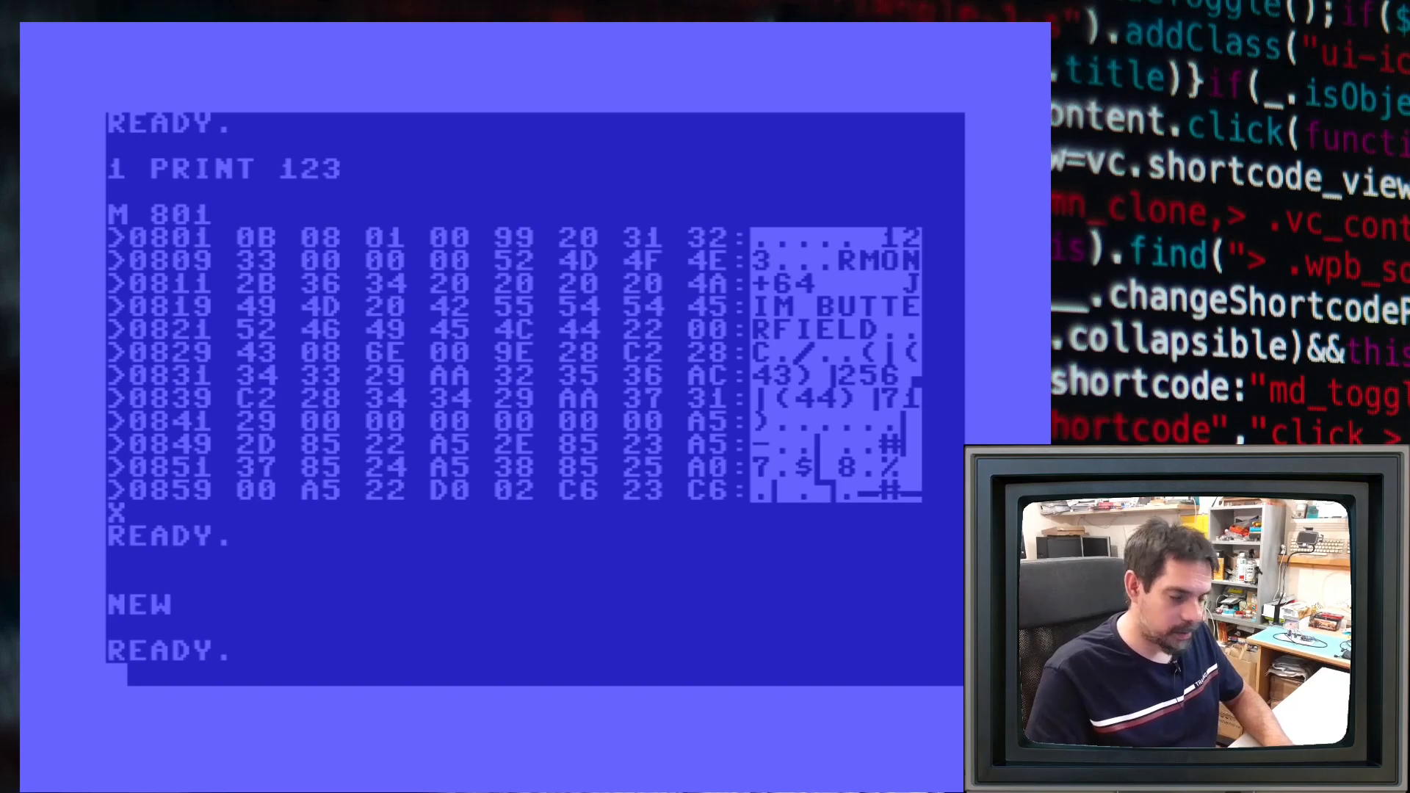
key(Return)
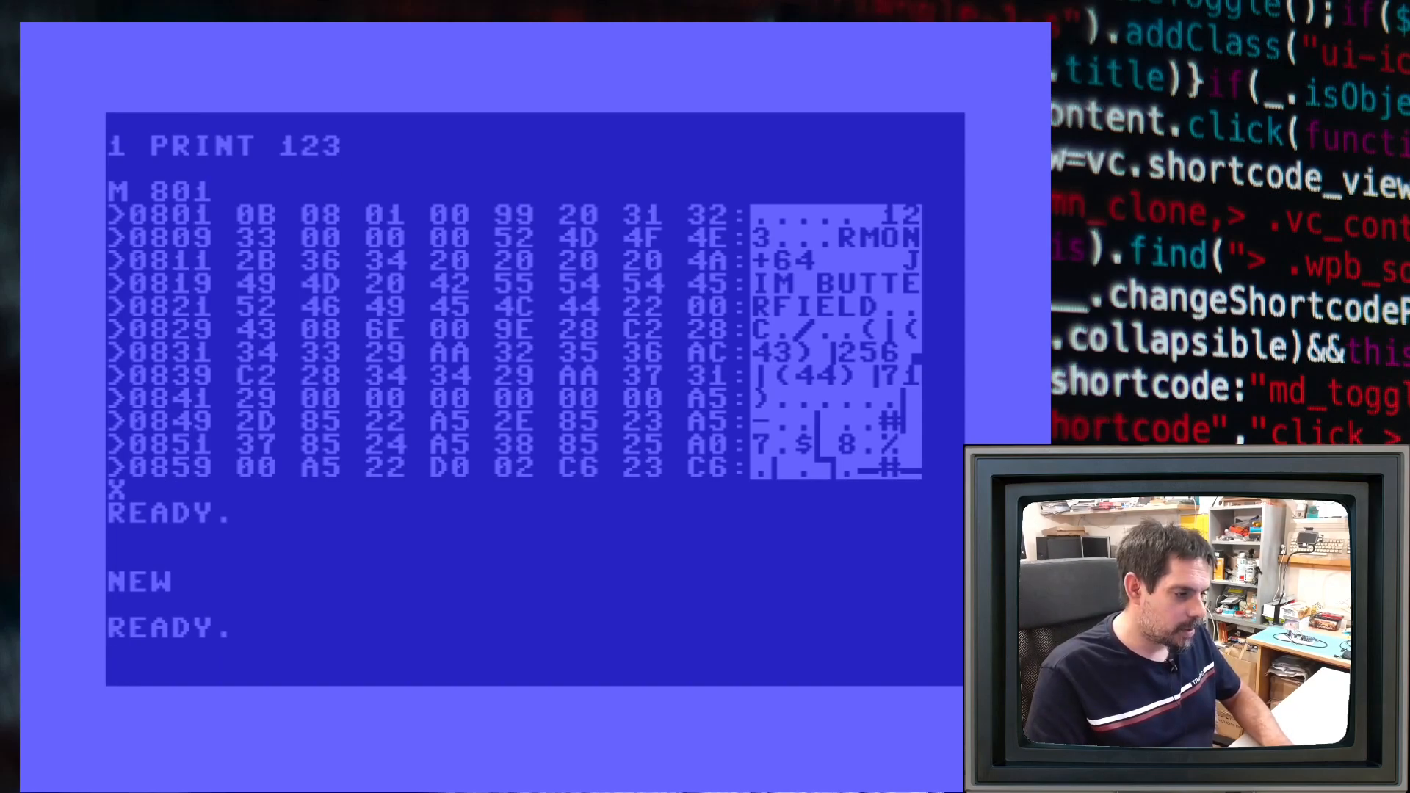
text(1)
key(Return)
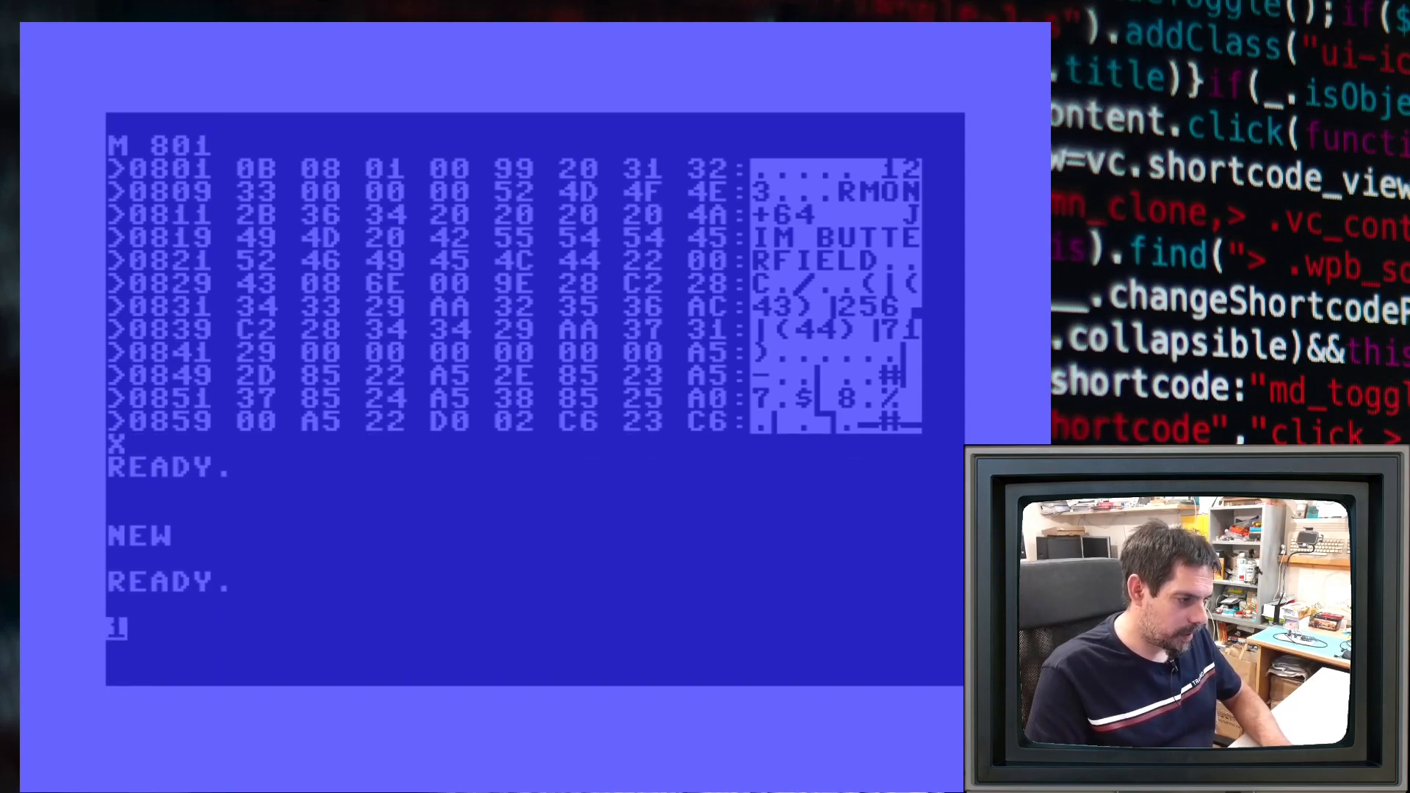
text(1)
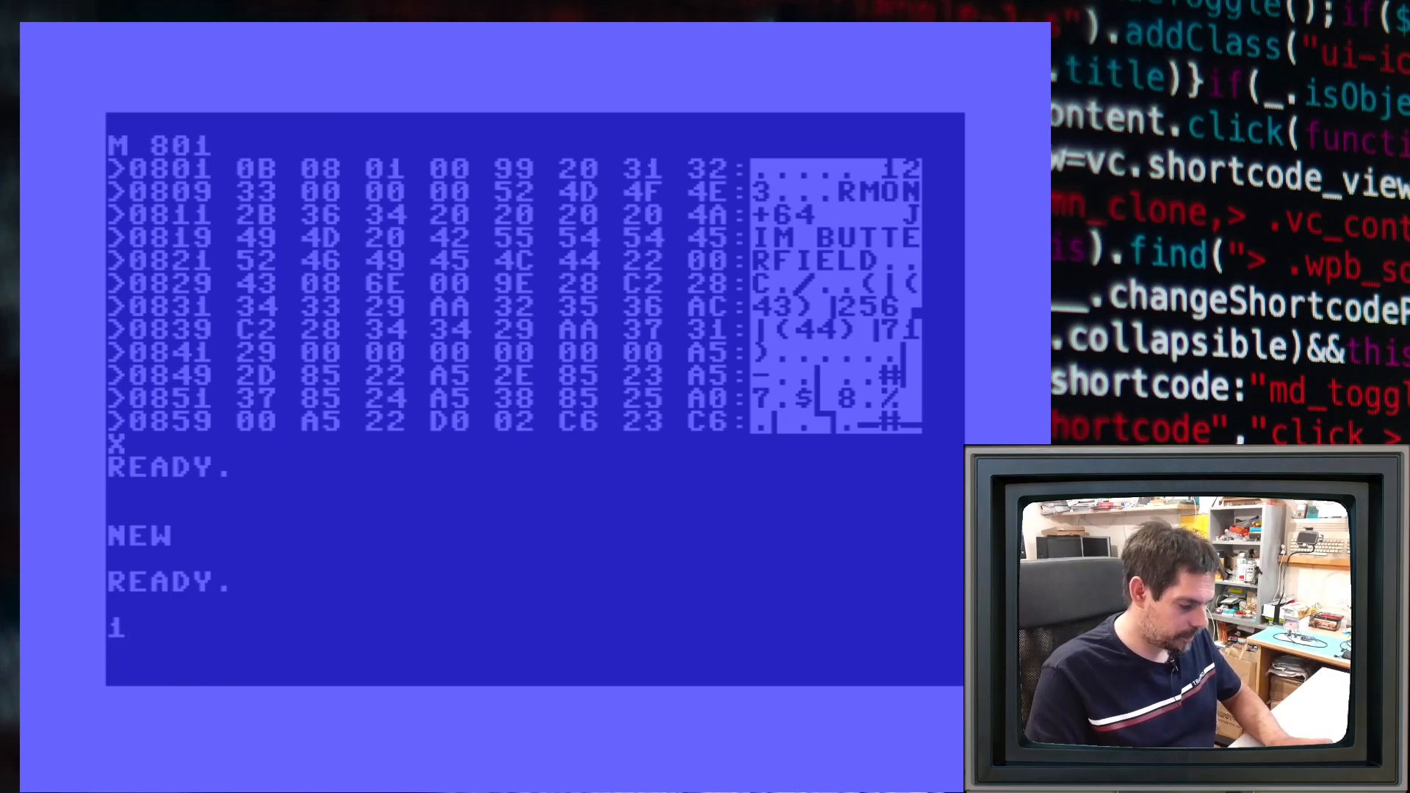
text( REM)
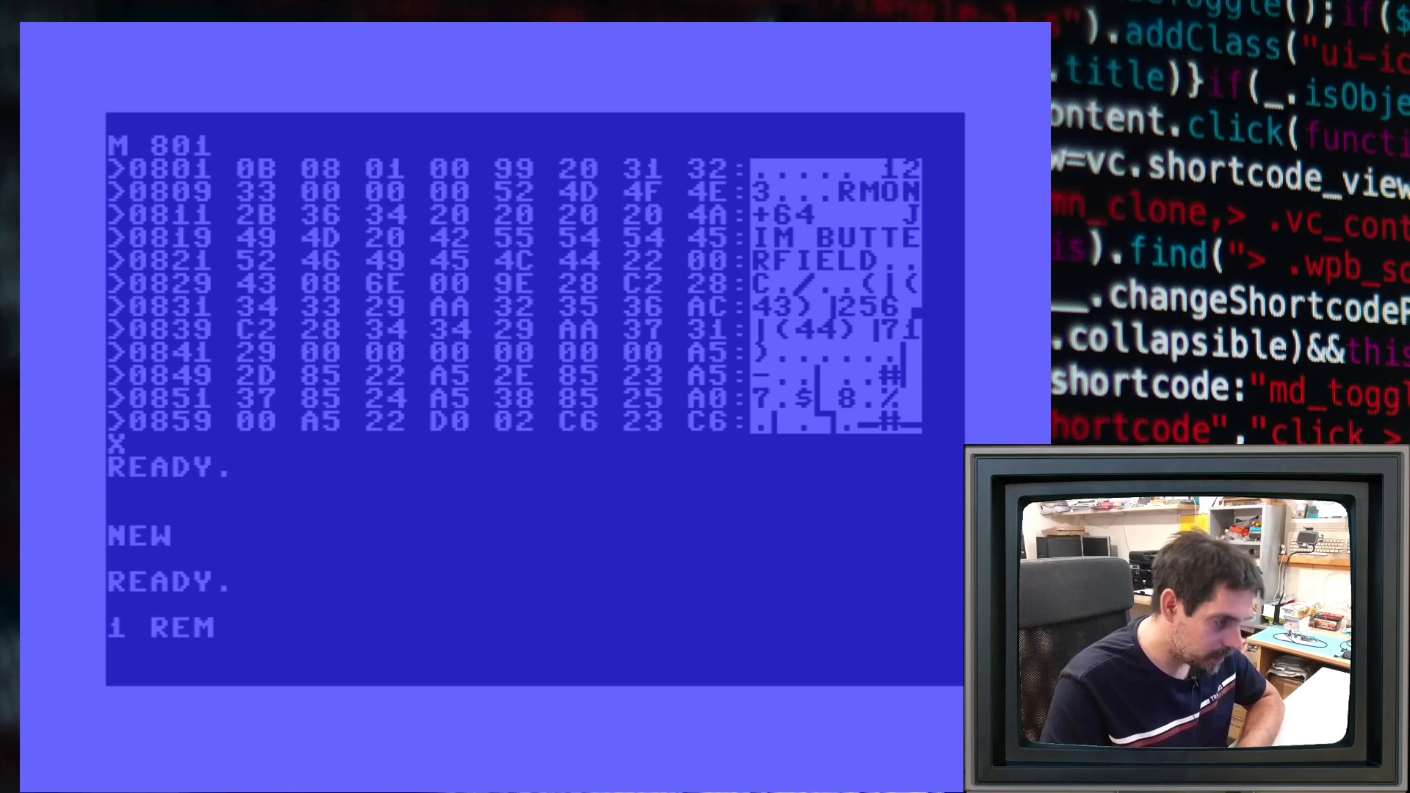
text(123 )
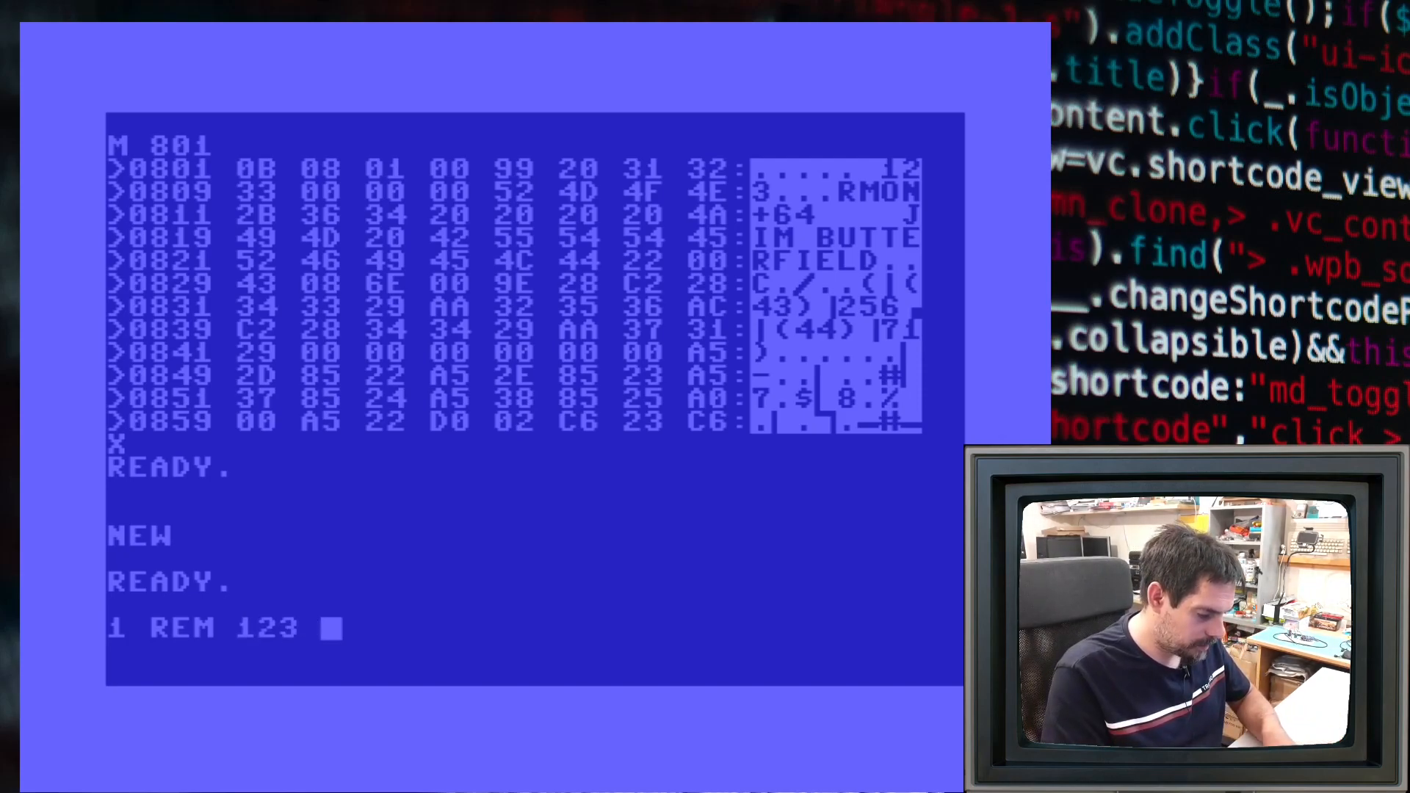
text(PRINT )
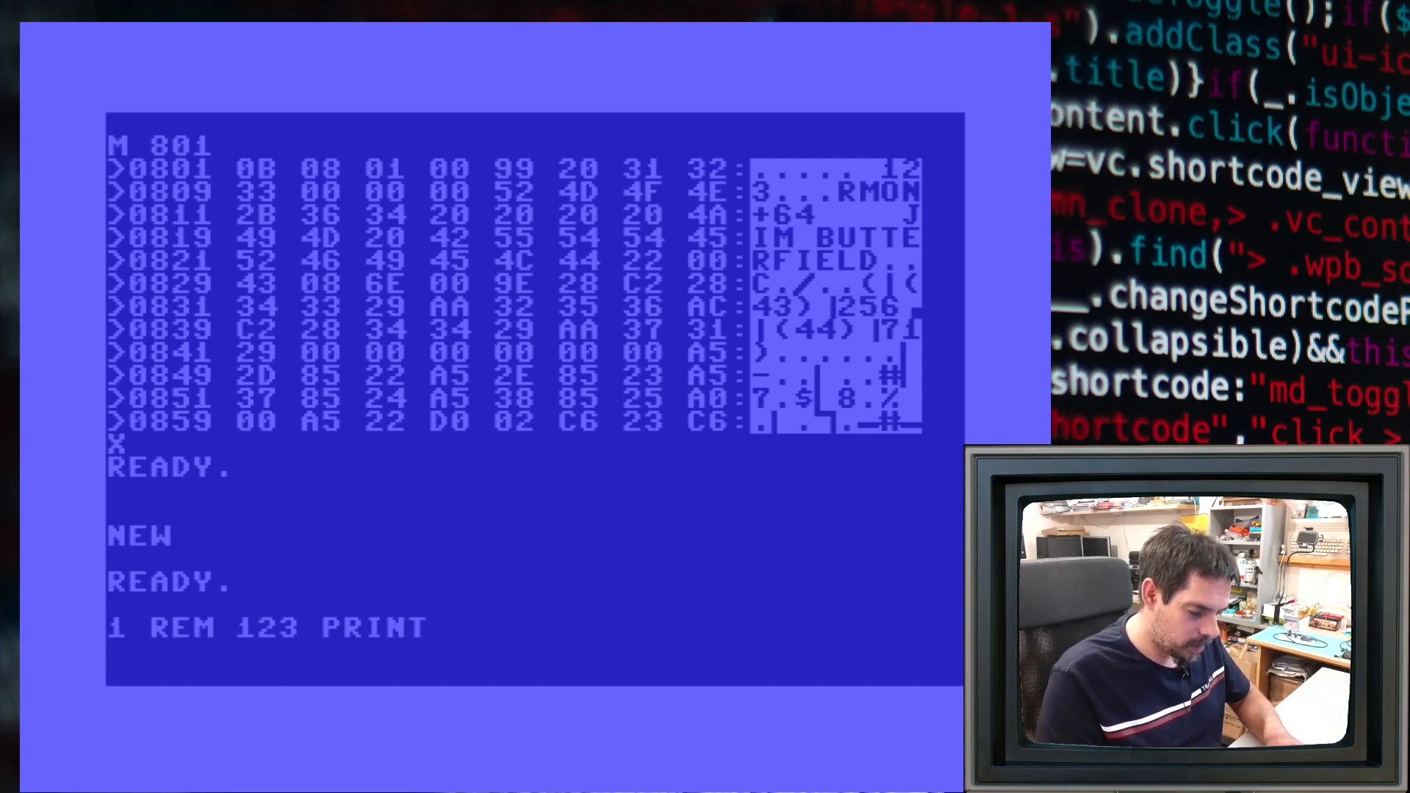
text(?)
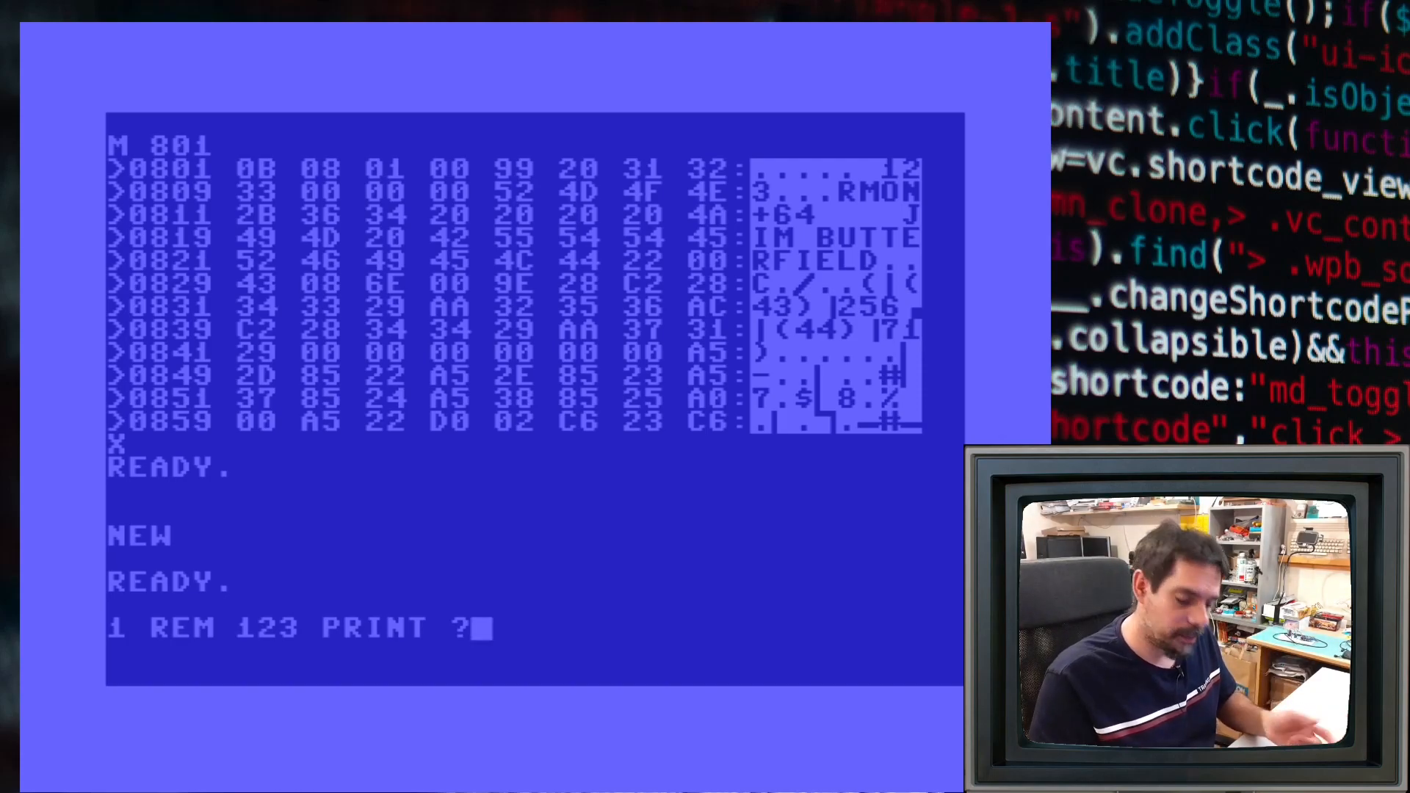
key(Return)
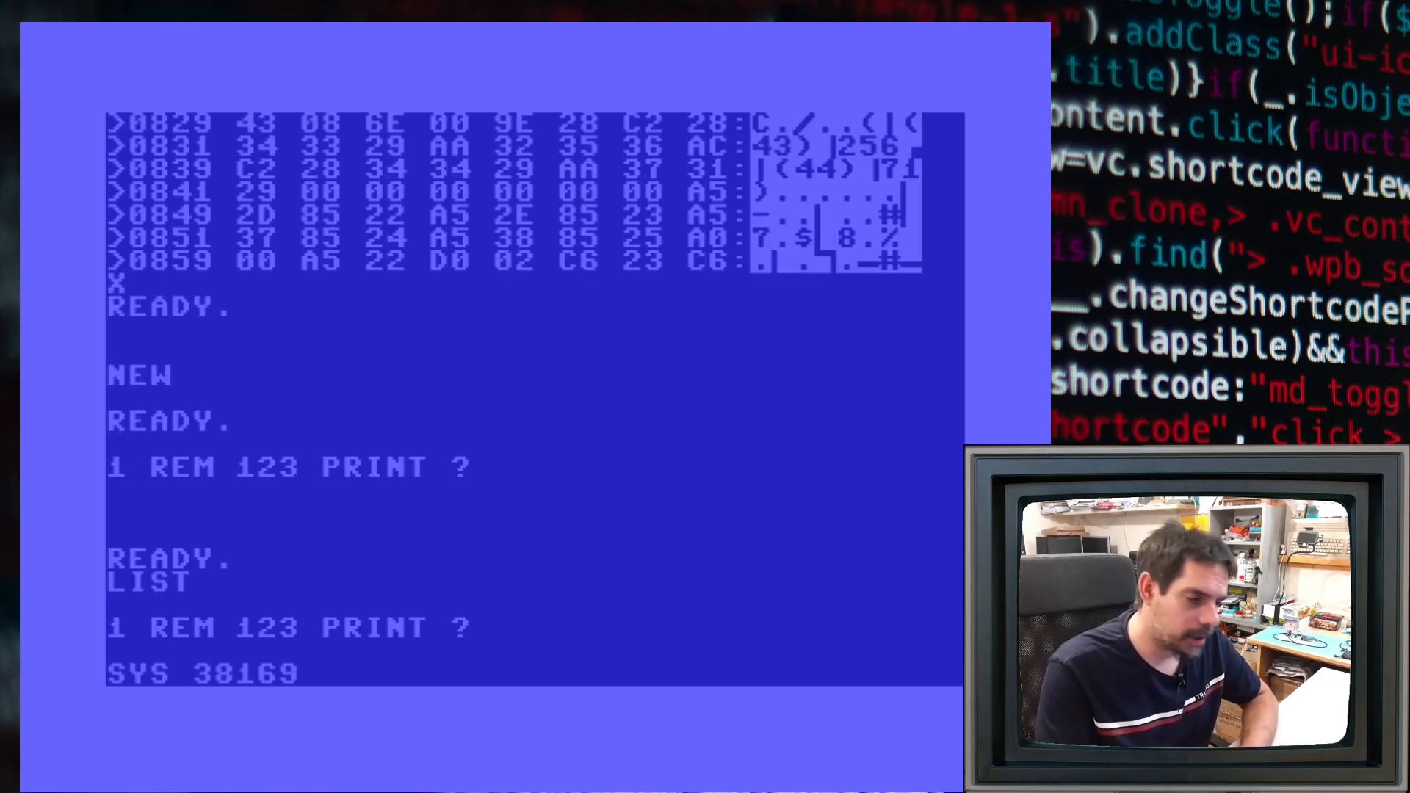
Start Supermon with SYS 38169 and dump the REM line's bytes from 0801
key(Return)
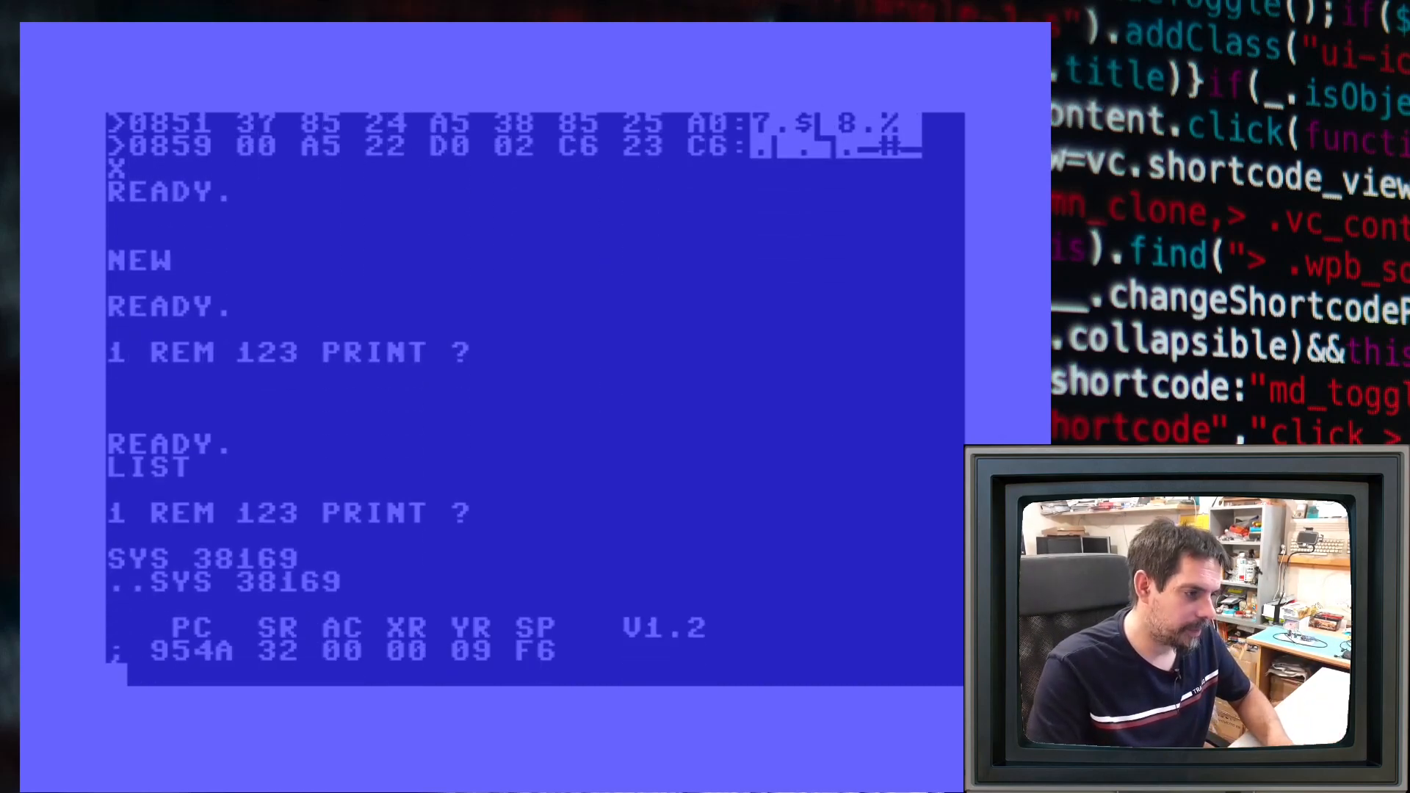
text(M 801)
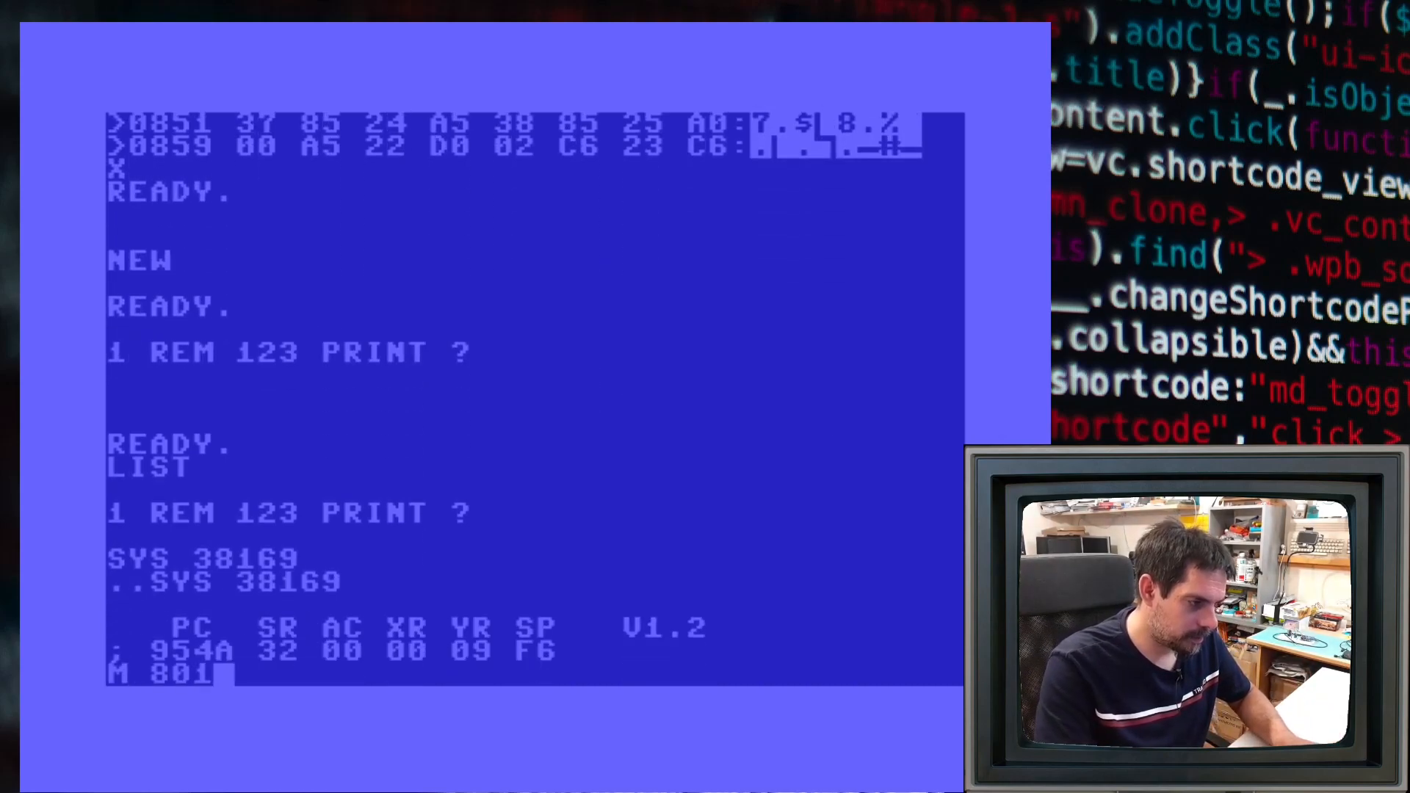
key(Return)
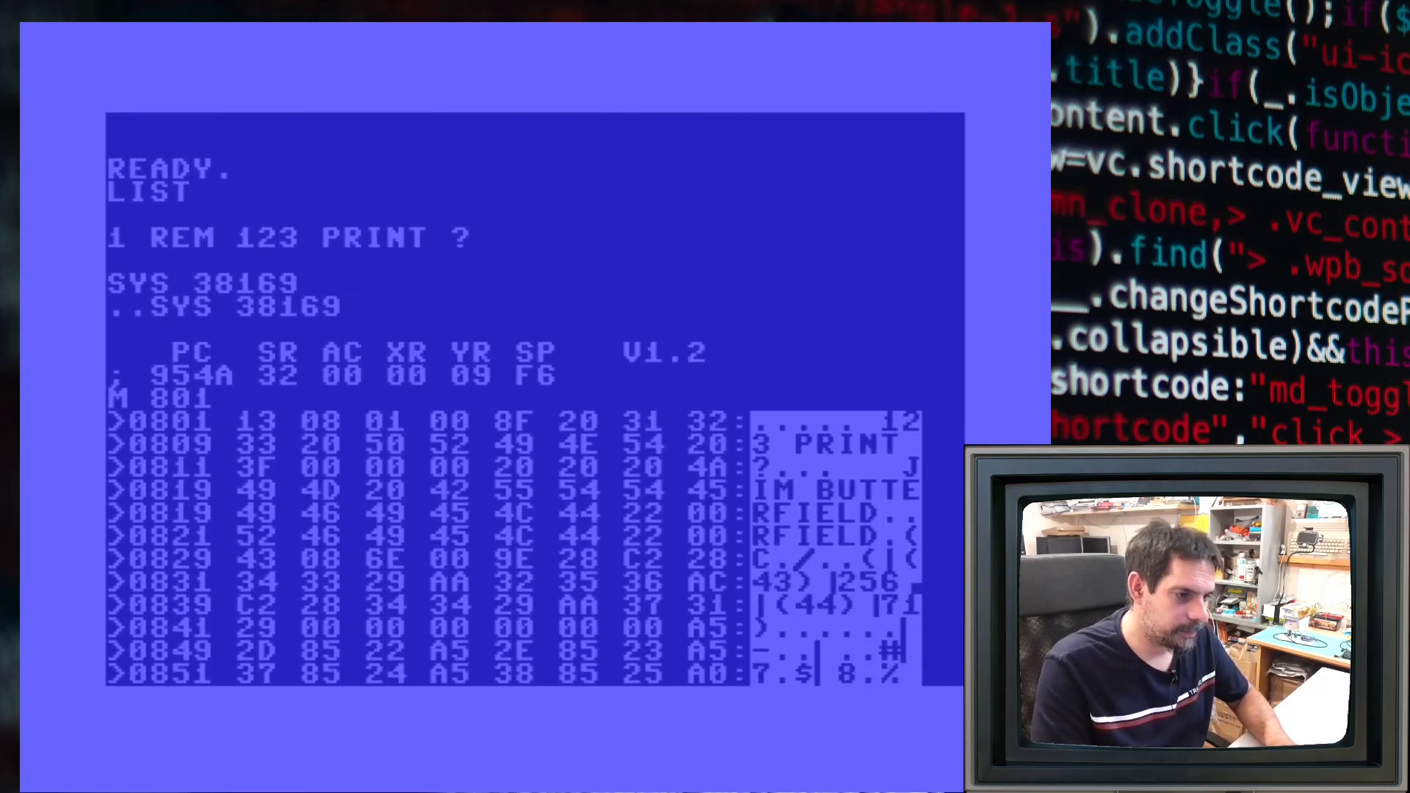
key(Up)
key(Right)
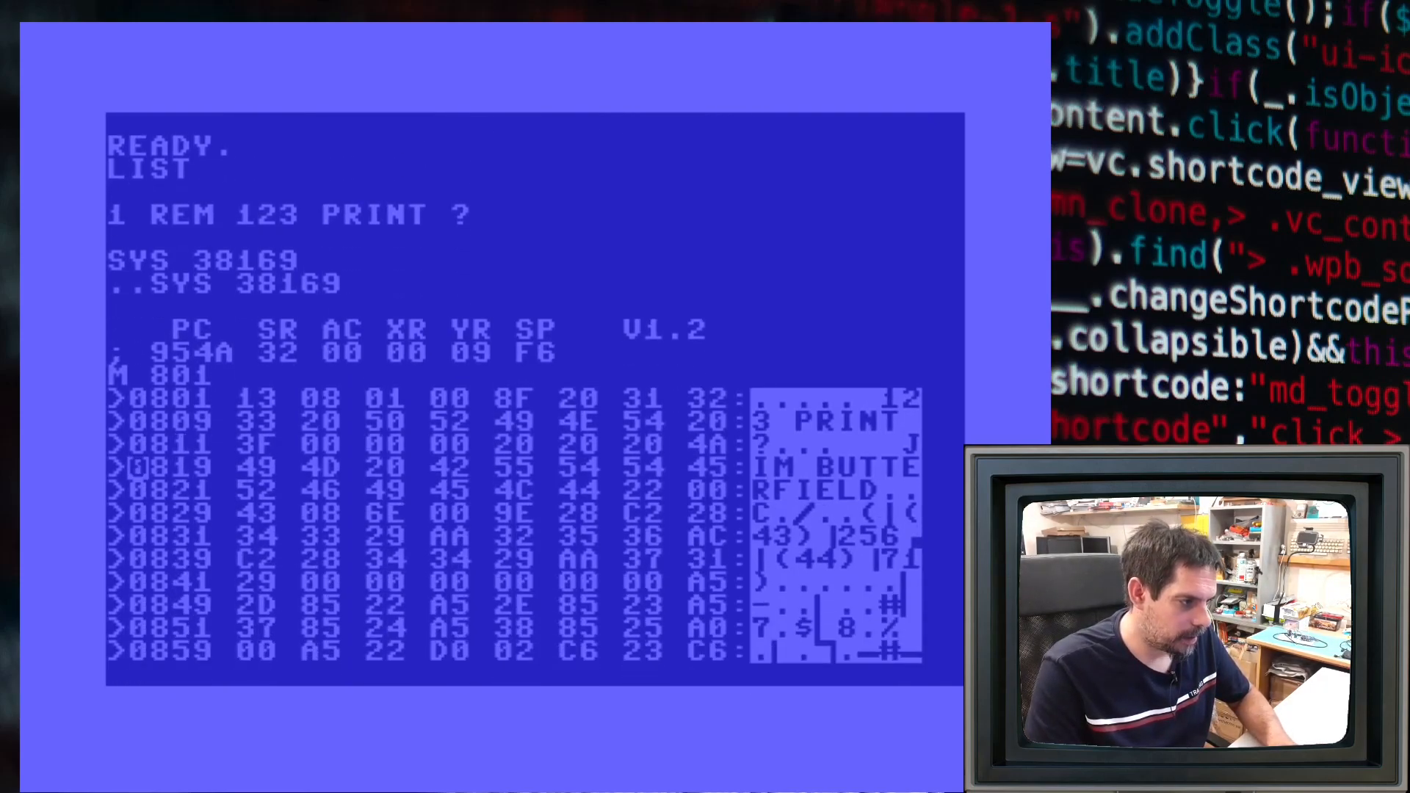
key(Right)
key(Right)
key(Right)
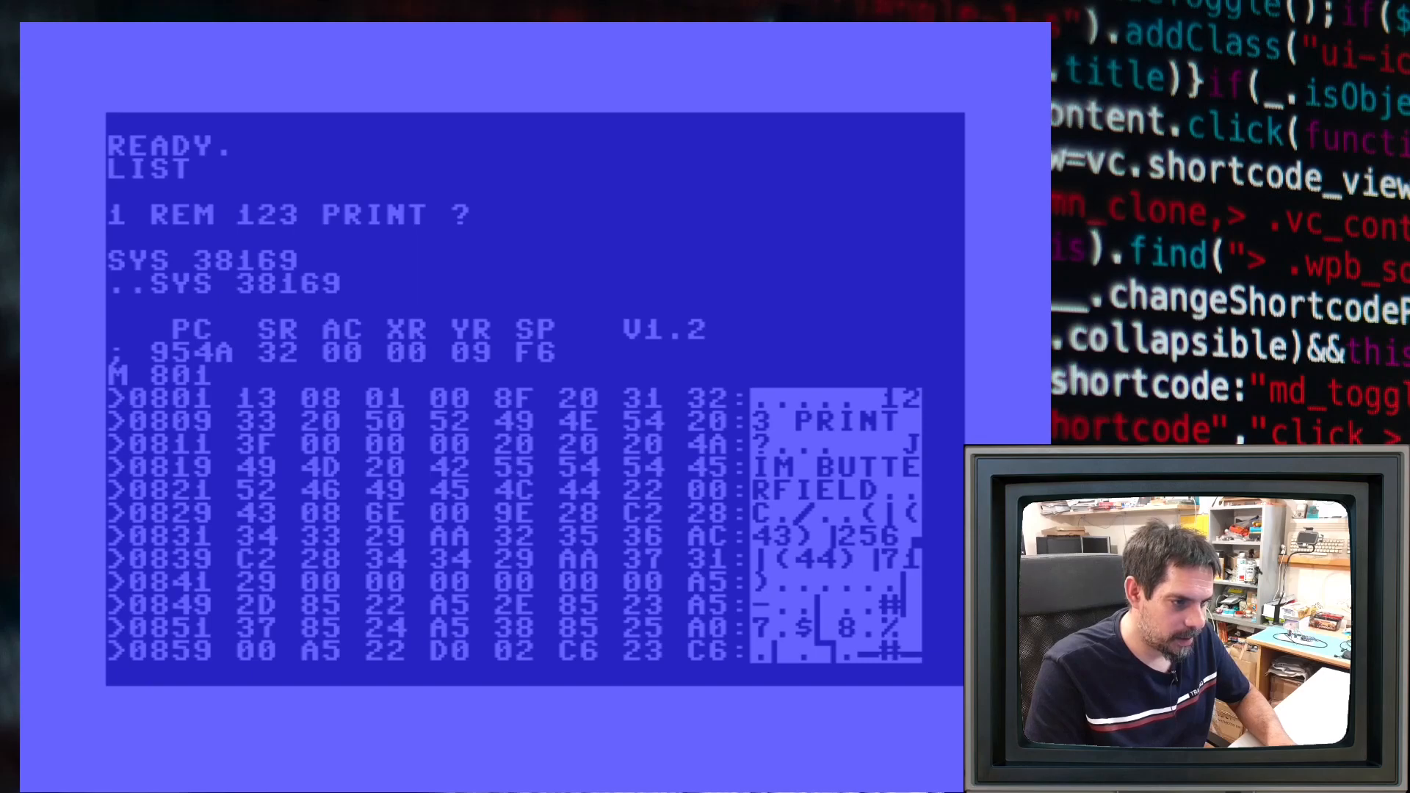
Cursor over the untokenized PRINT letters and the 3 in row 0809, then move below the dump
key(Right)
key(Right)
key(Right)
key(Right)
key(Right)
key(Right)
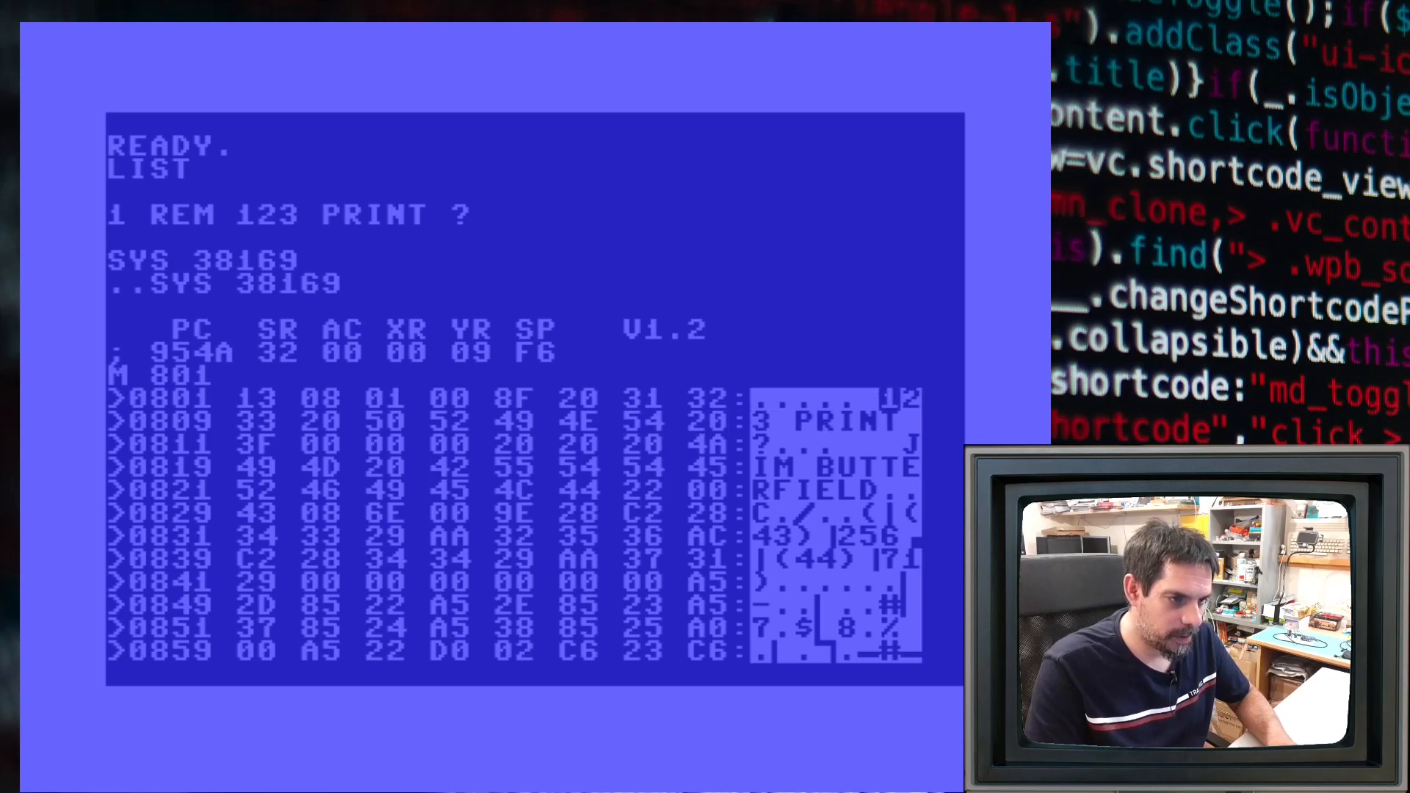
key(Down)
key(Left)
key(Left)
key(Left)
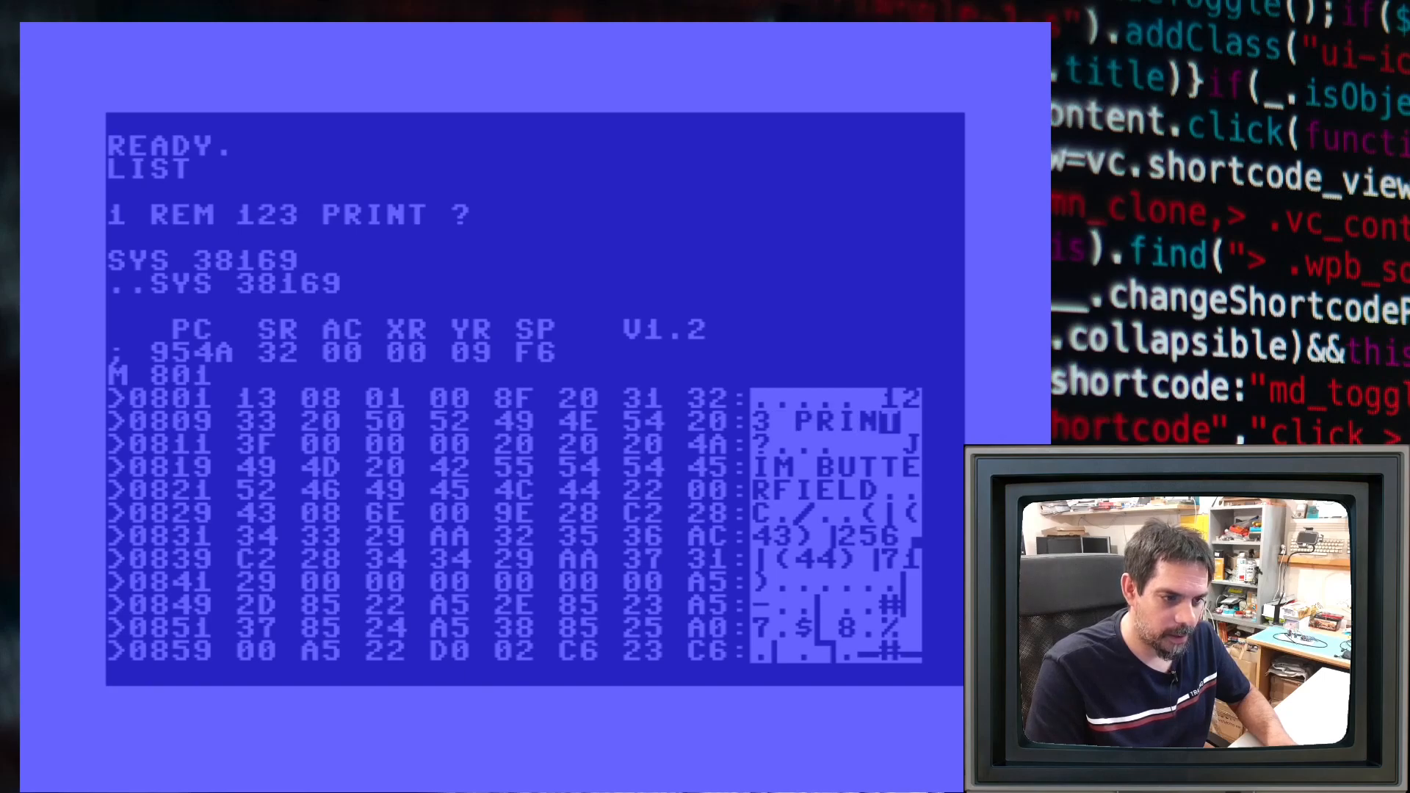
key(Left)
key(Left)
key(Left)
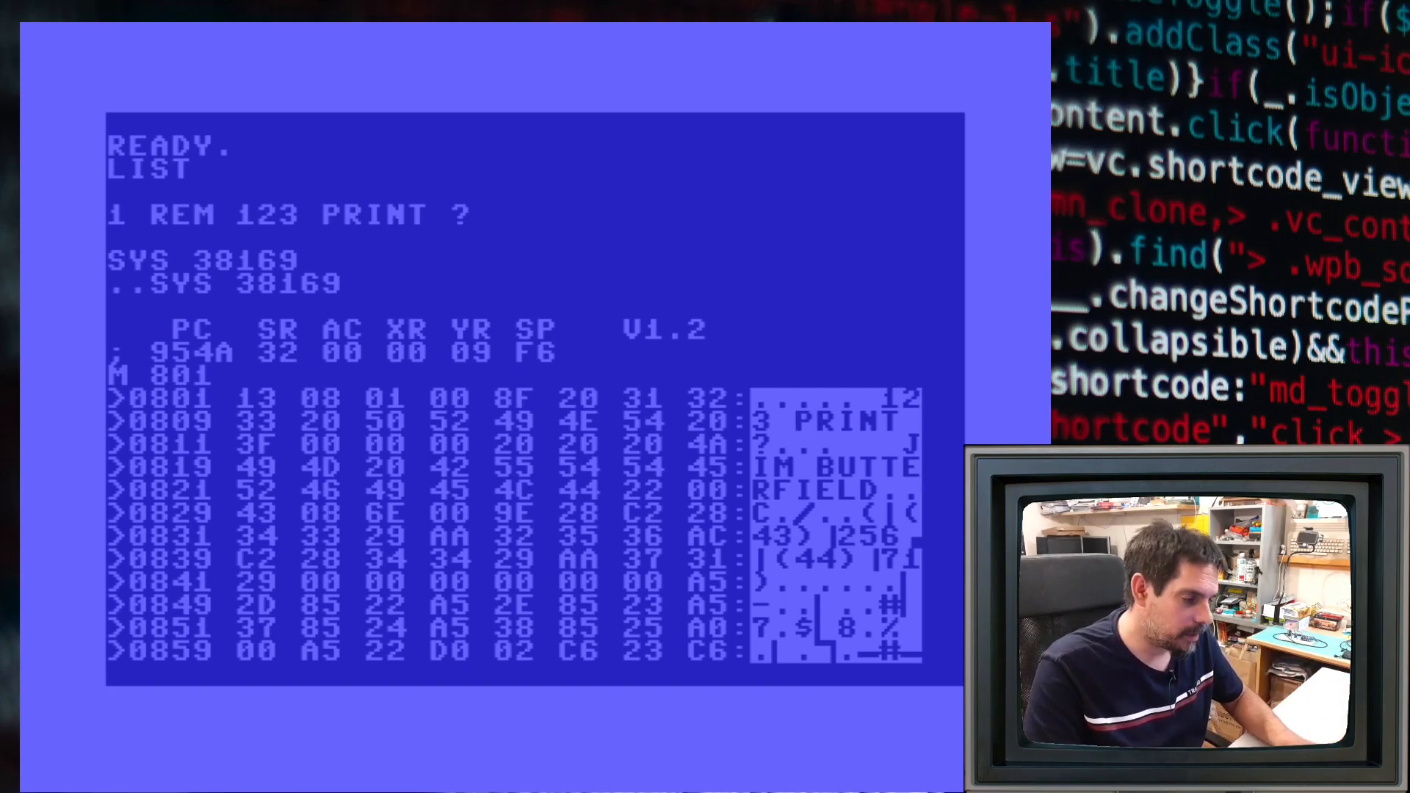
key(Down)
key(Down)
key(Down)
key(Down)
key(Down)
key(Down)
key(Down)
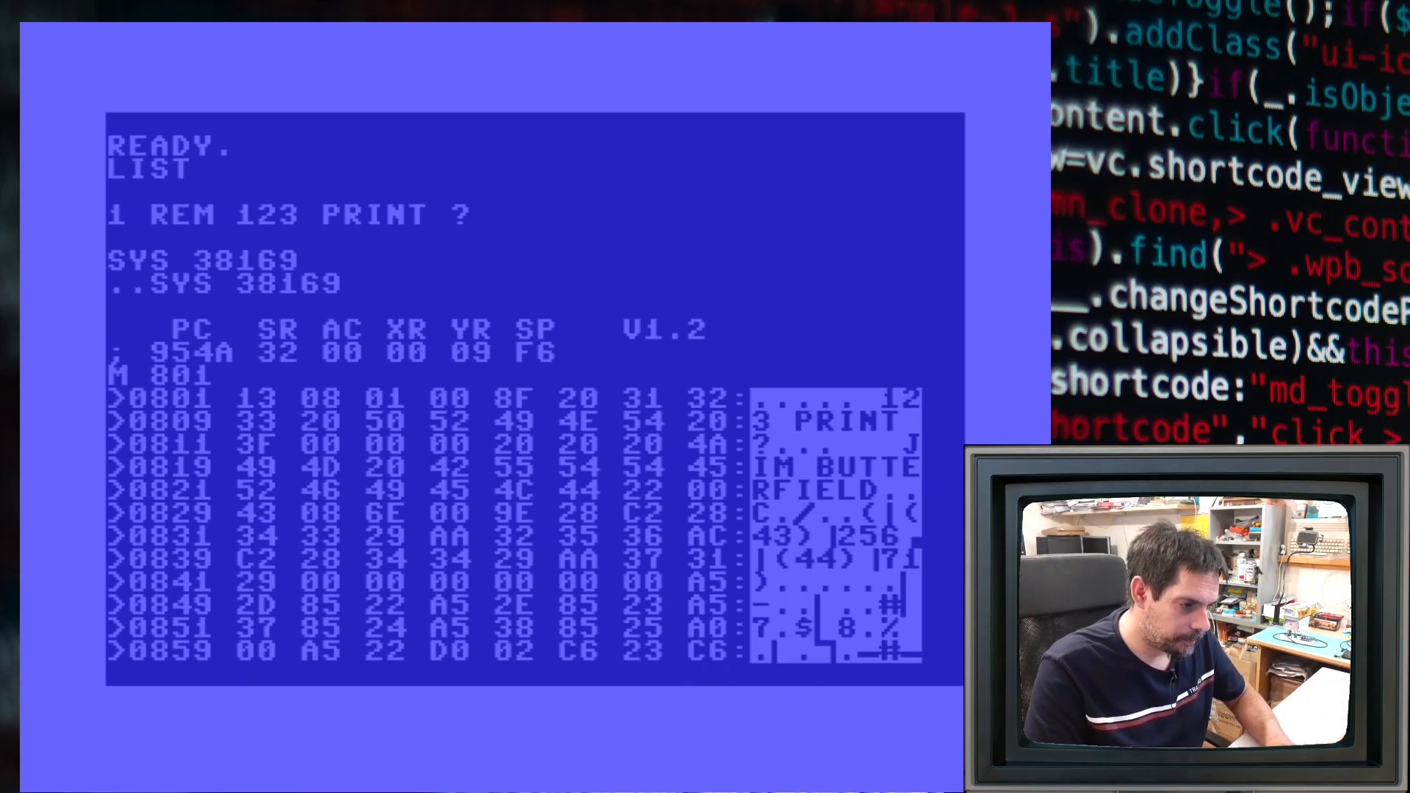
key(Left)
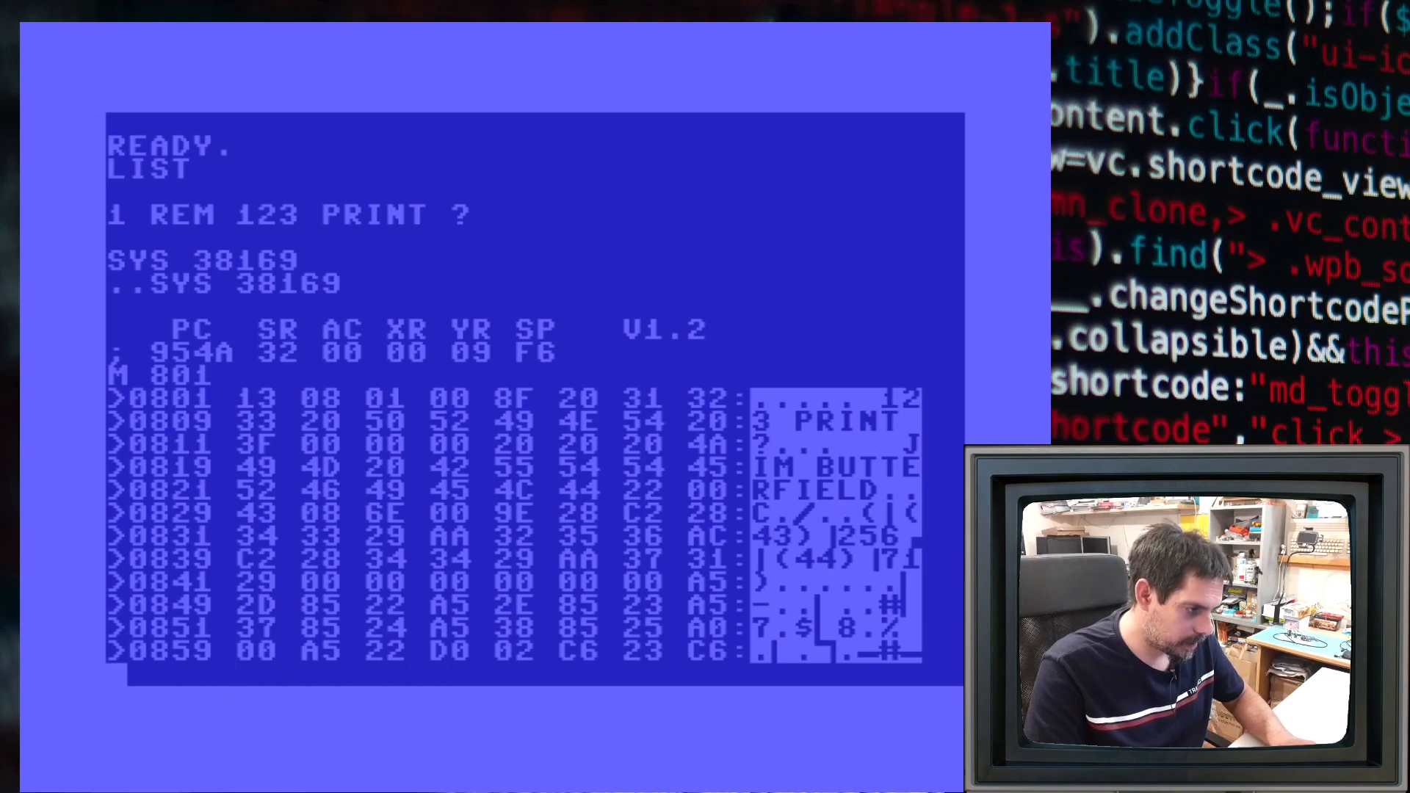
text(x)
Exit to BASIC and store line 1 REM followed by a Shift+L graphic character
key(Return)
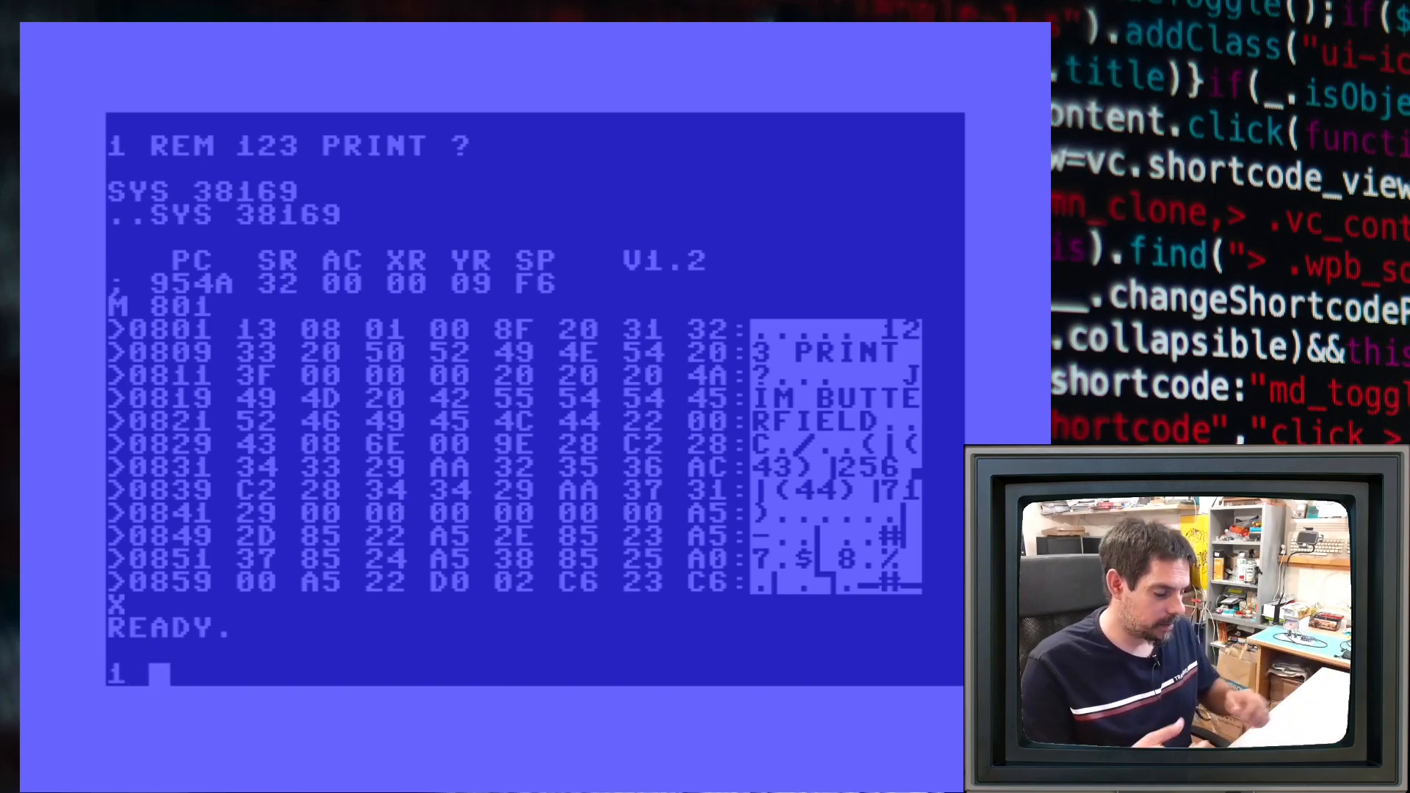
text(REM)
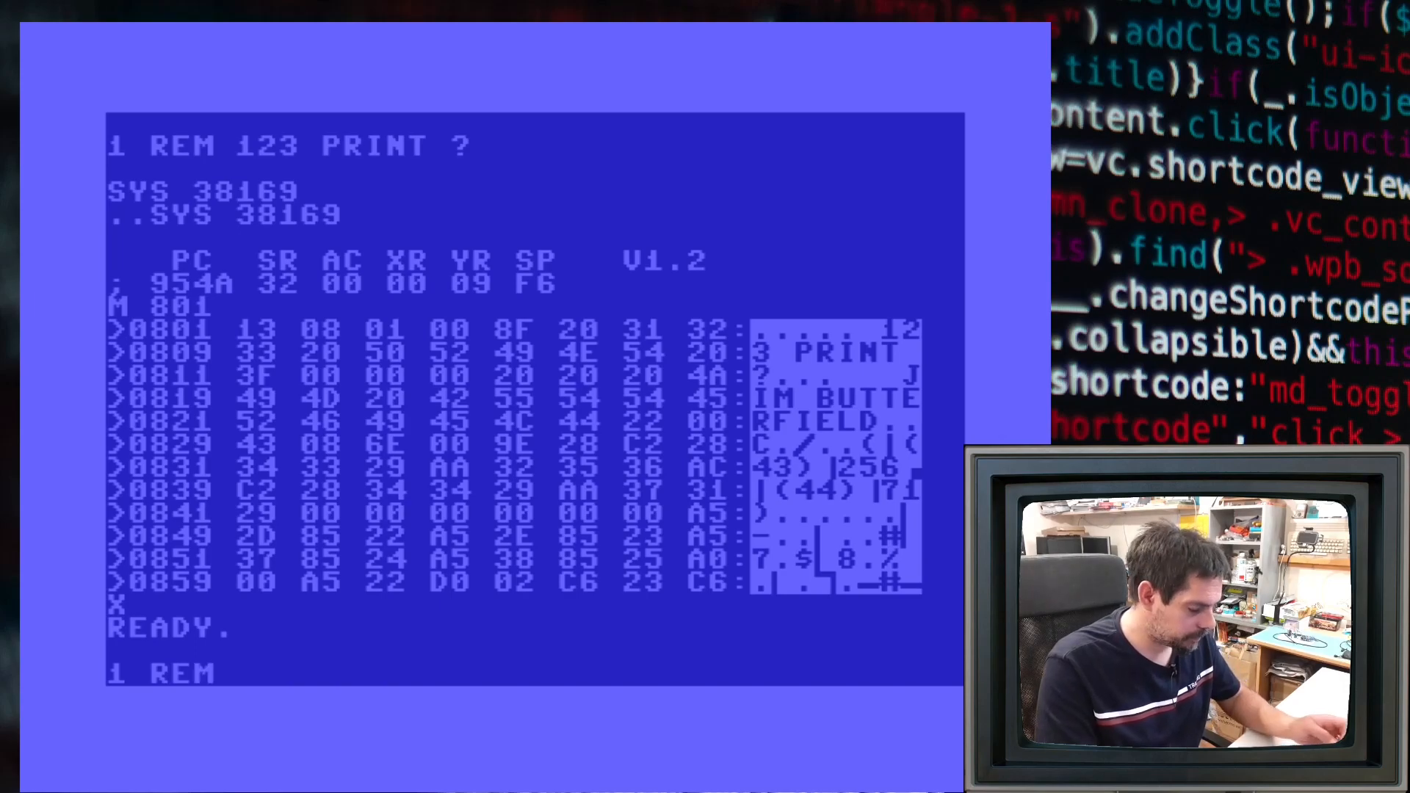
key(Return)
key(Up)
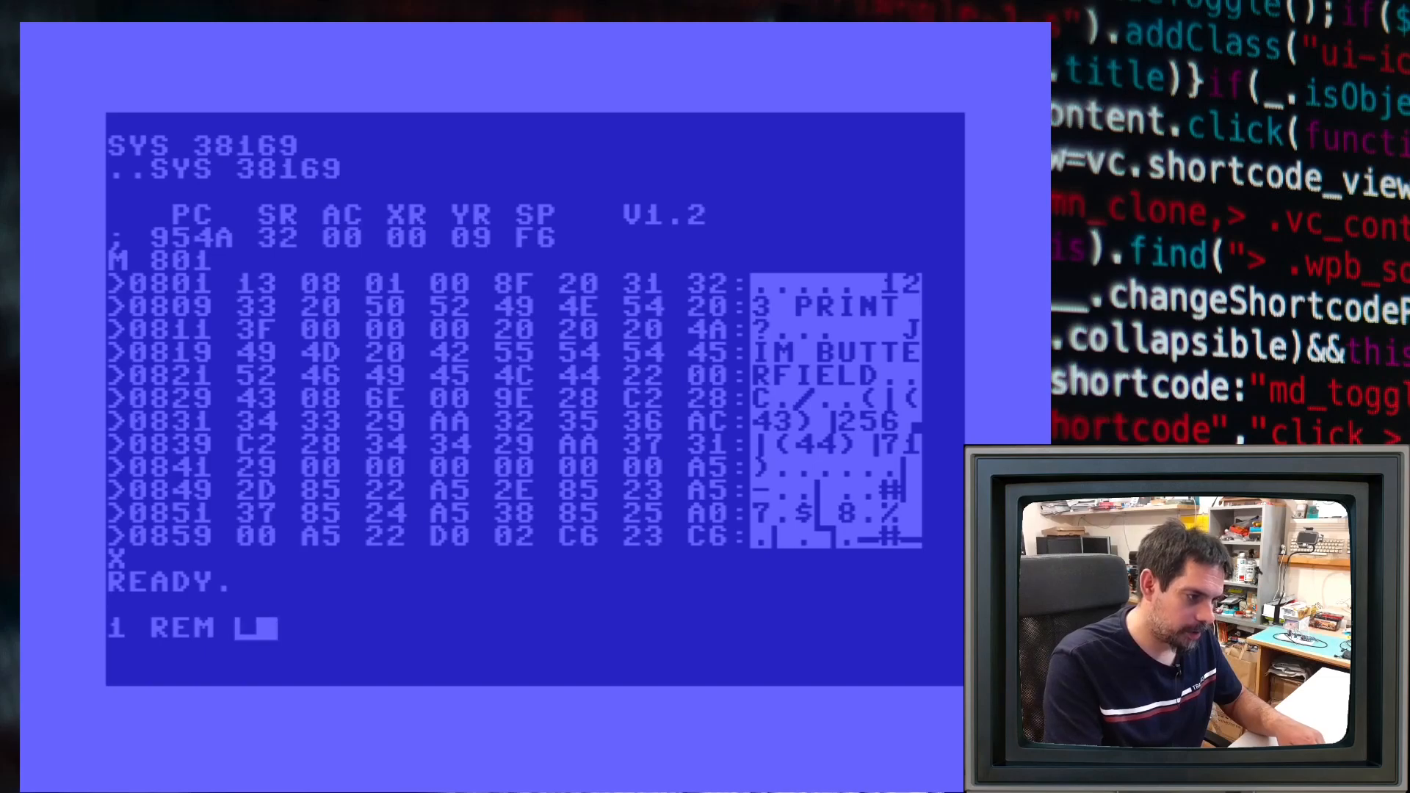
key(Return)
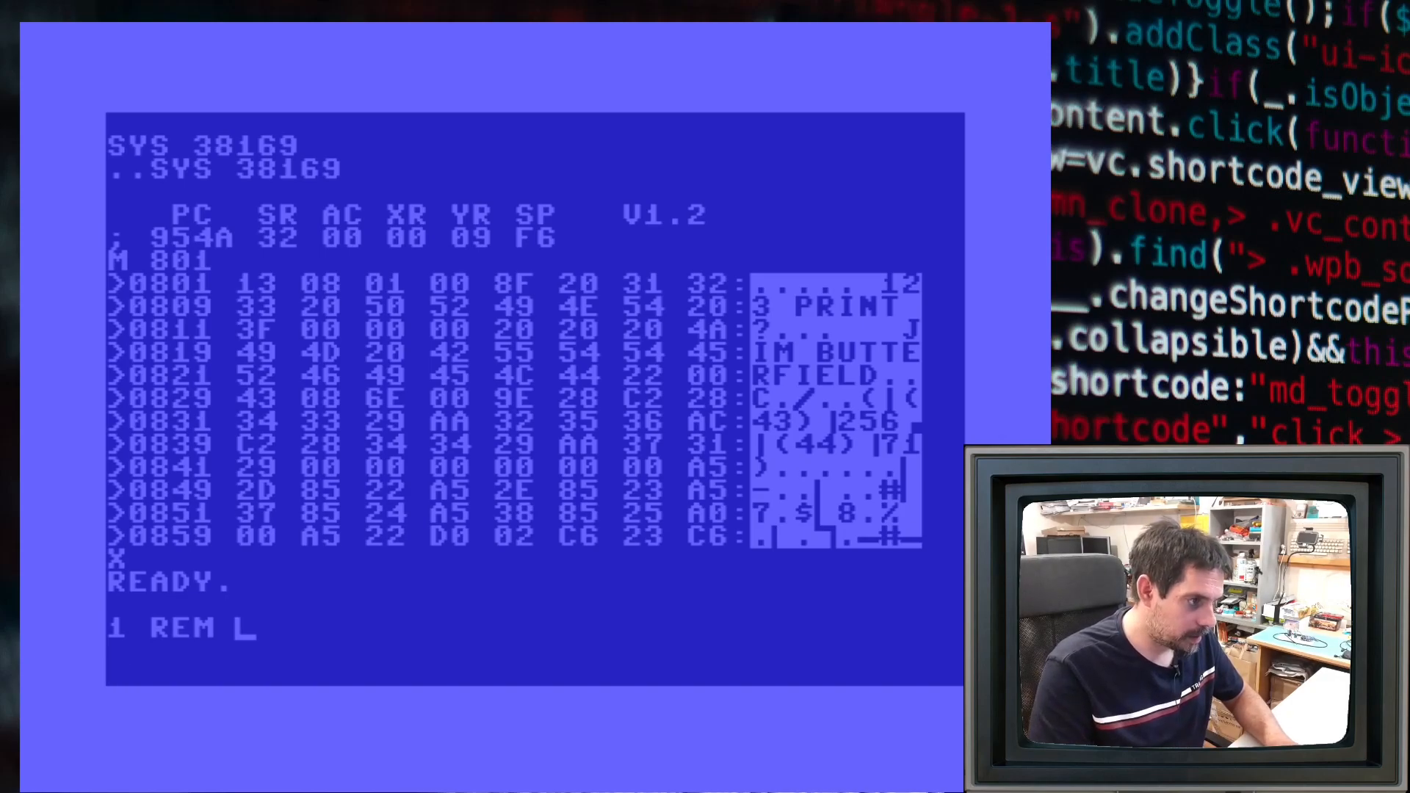
key(Up)
key(Up)
key(Up)
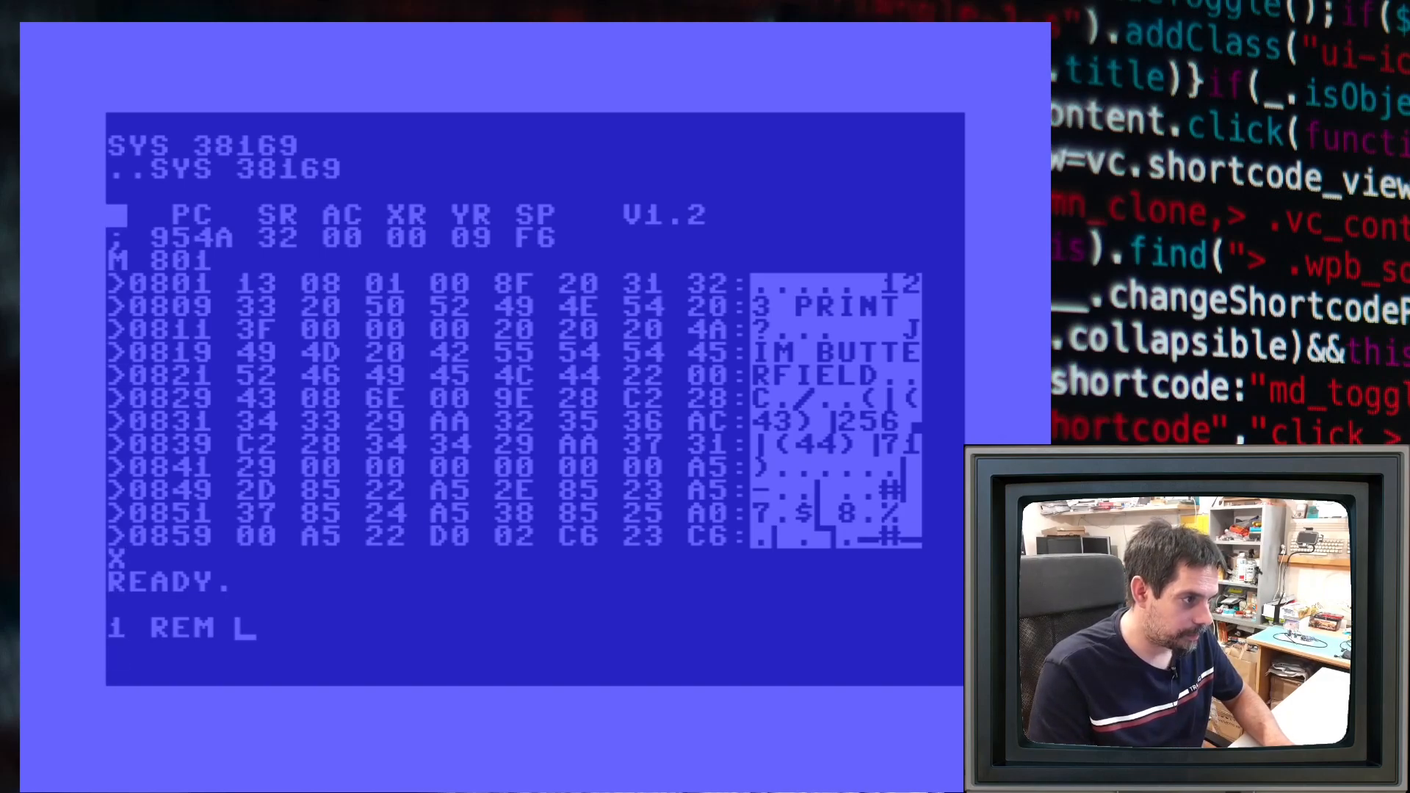
key(Up)
key(Up)
key(Up)
key(Return)
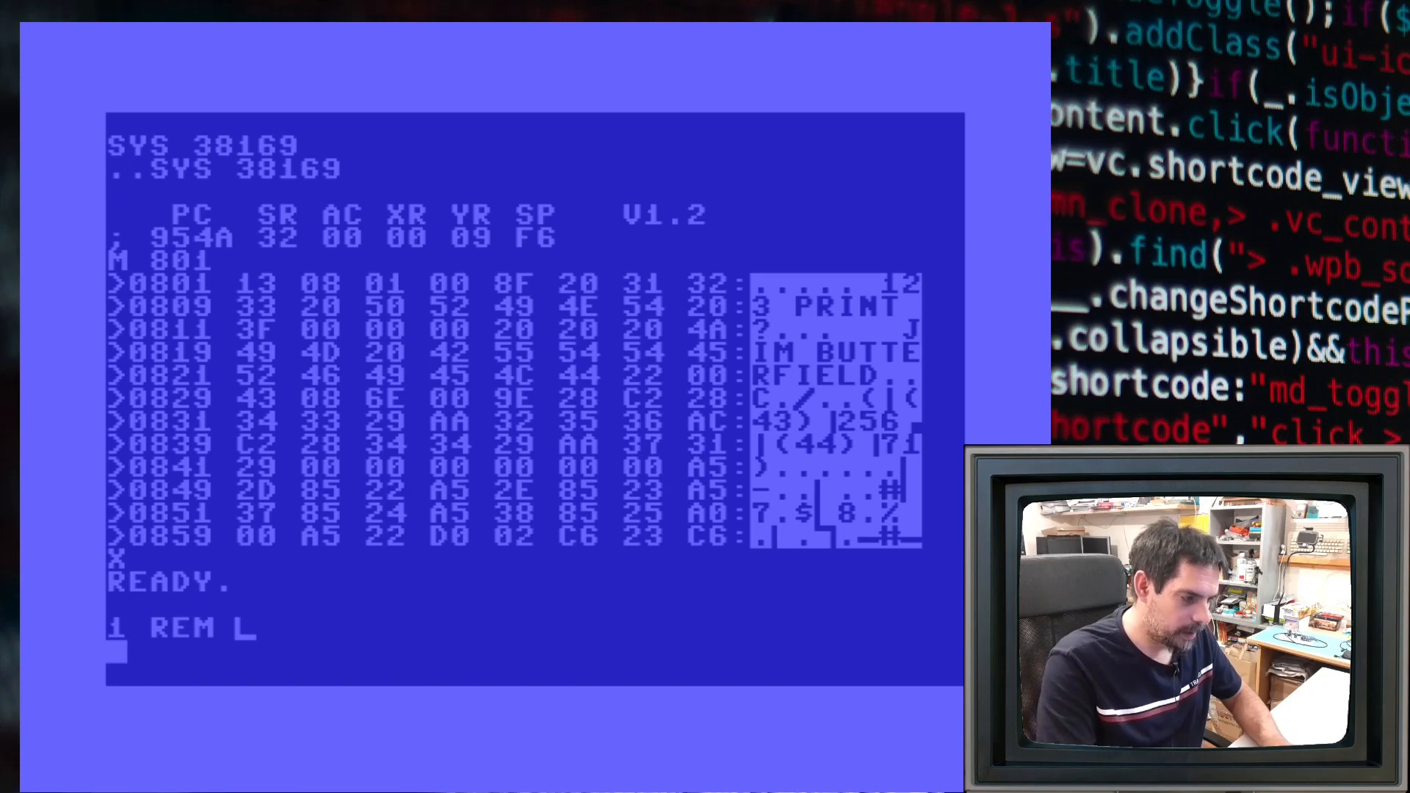
text(M 801)
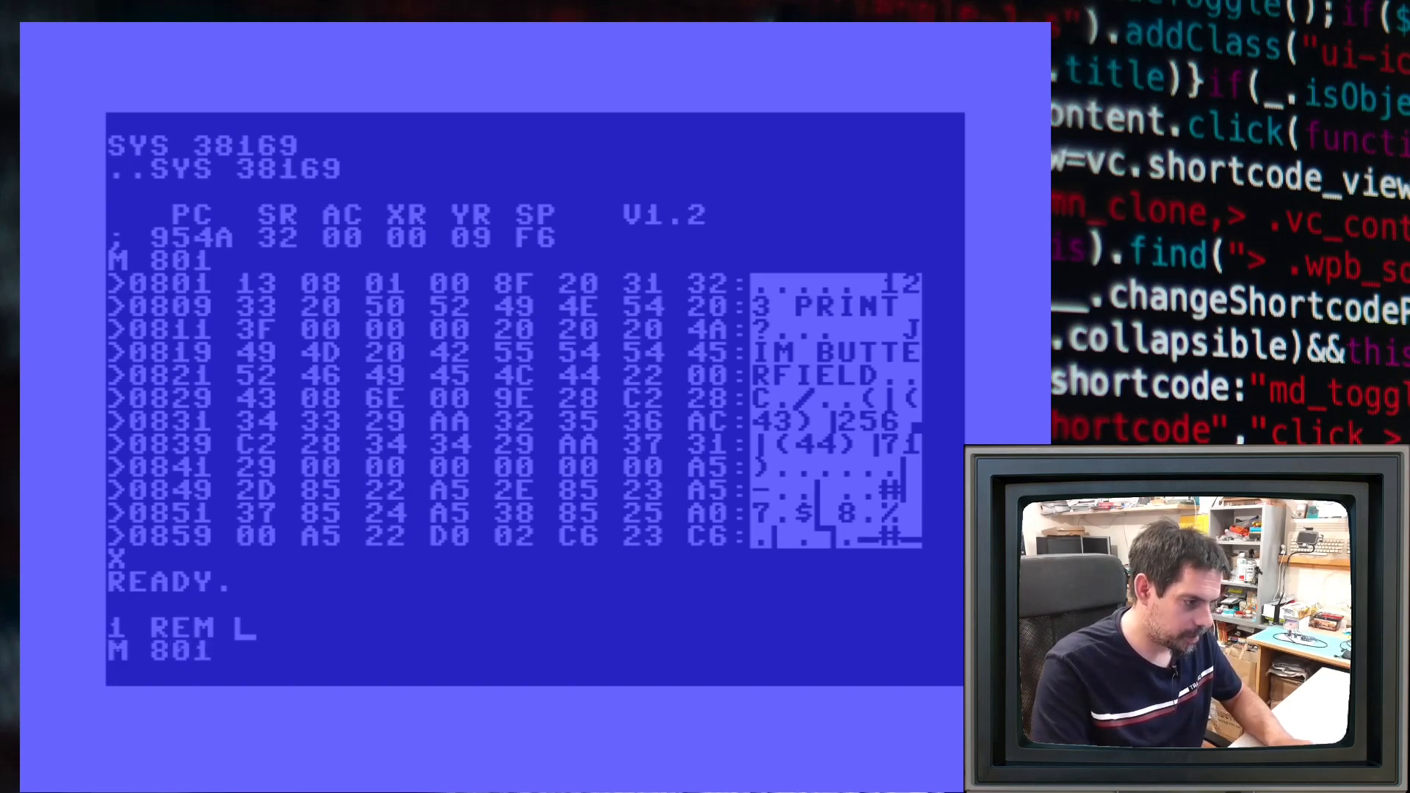
Dump memory at 0801 and step over the REM token 8F and following 20 byte
key(Return)
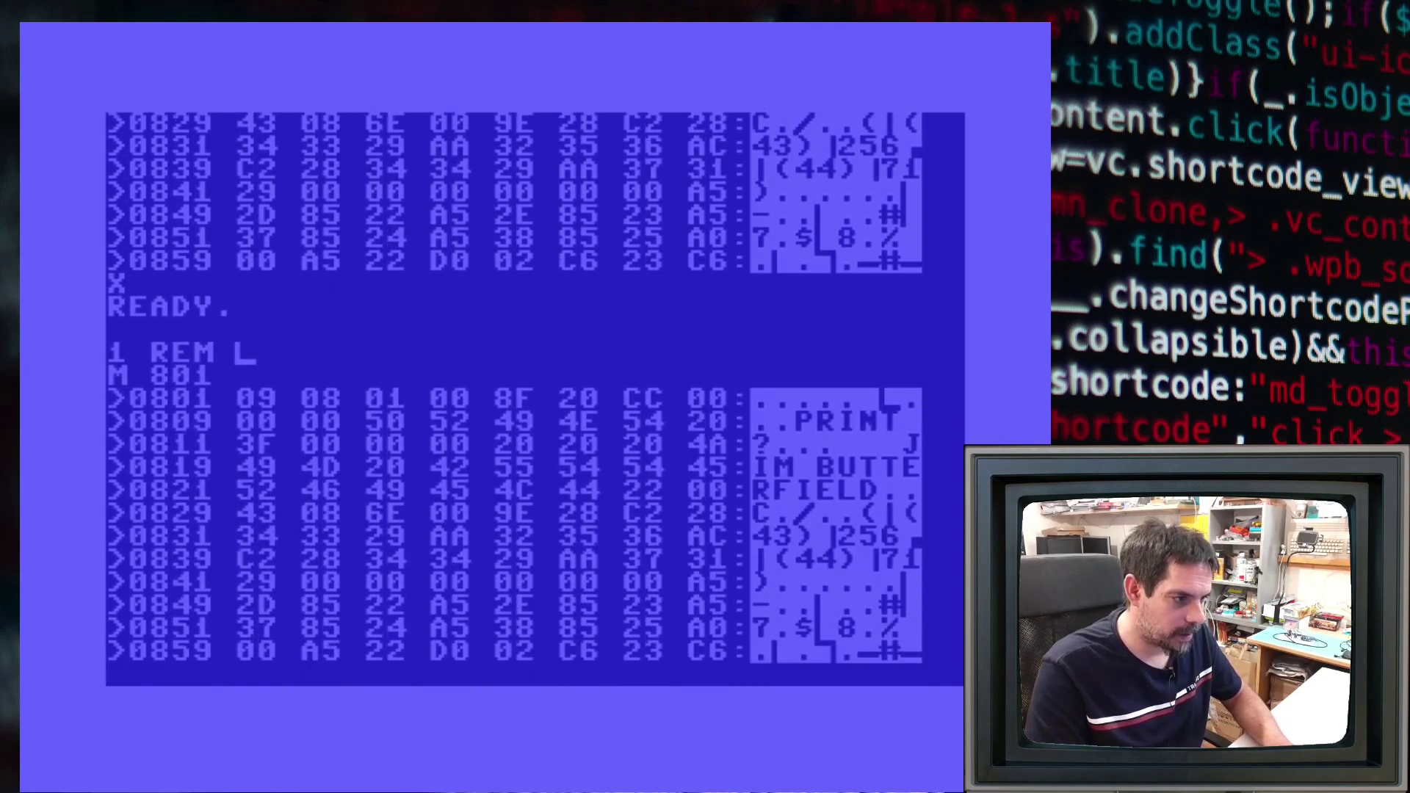
key(Right)
key(Right)
key(Right)
key(Right)
key(Right)
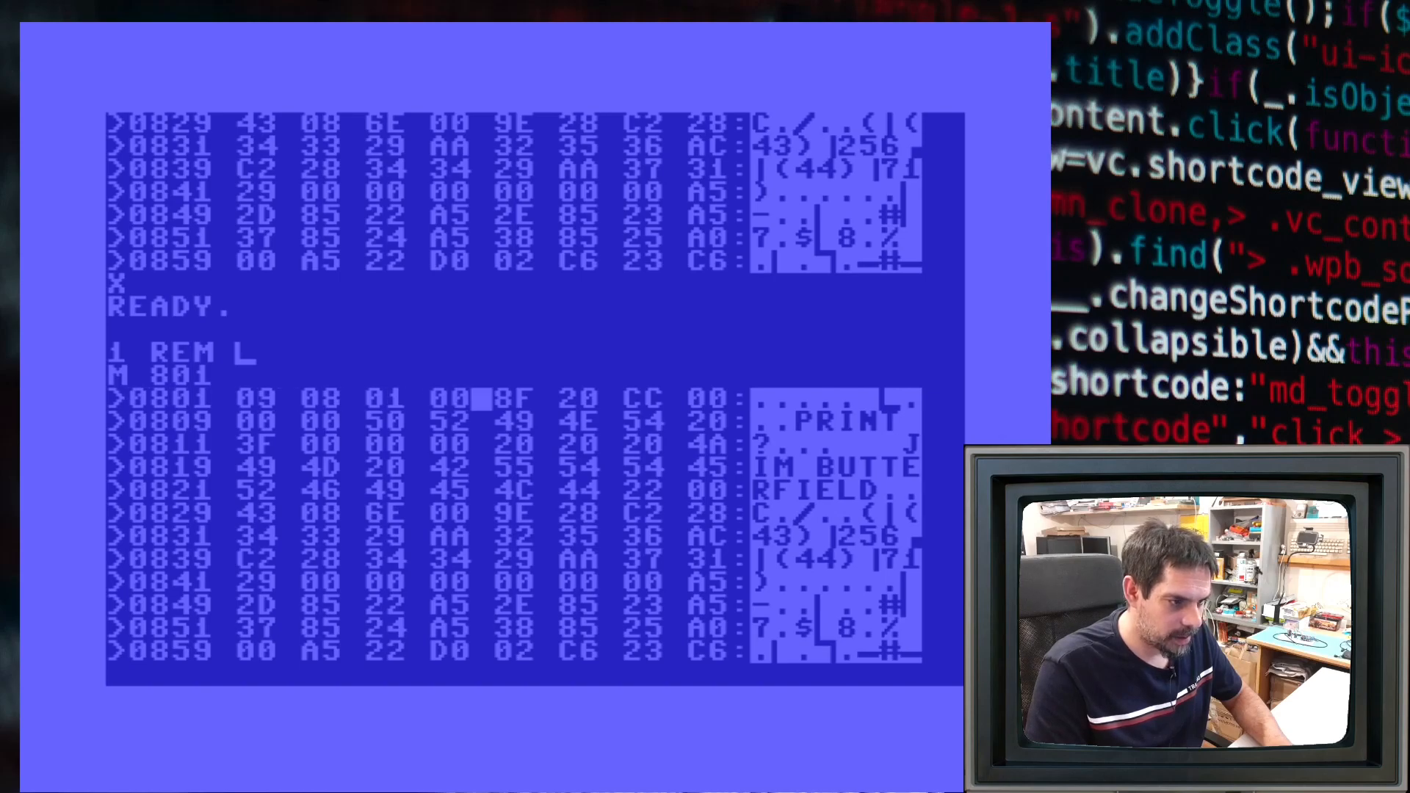
key(Right)
key(Right)
key(Right)
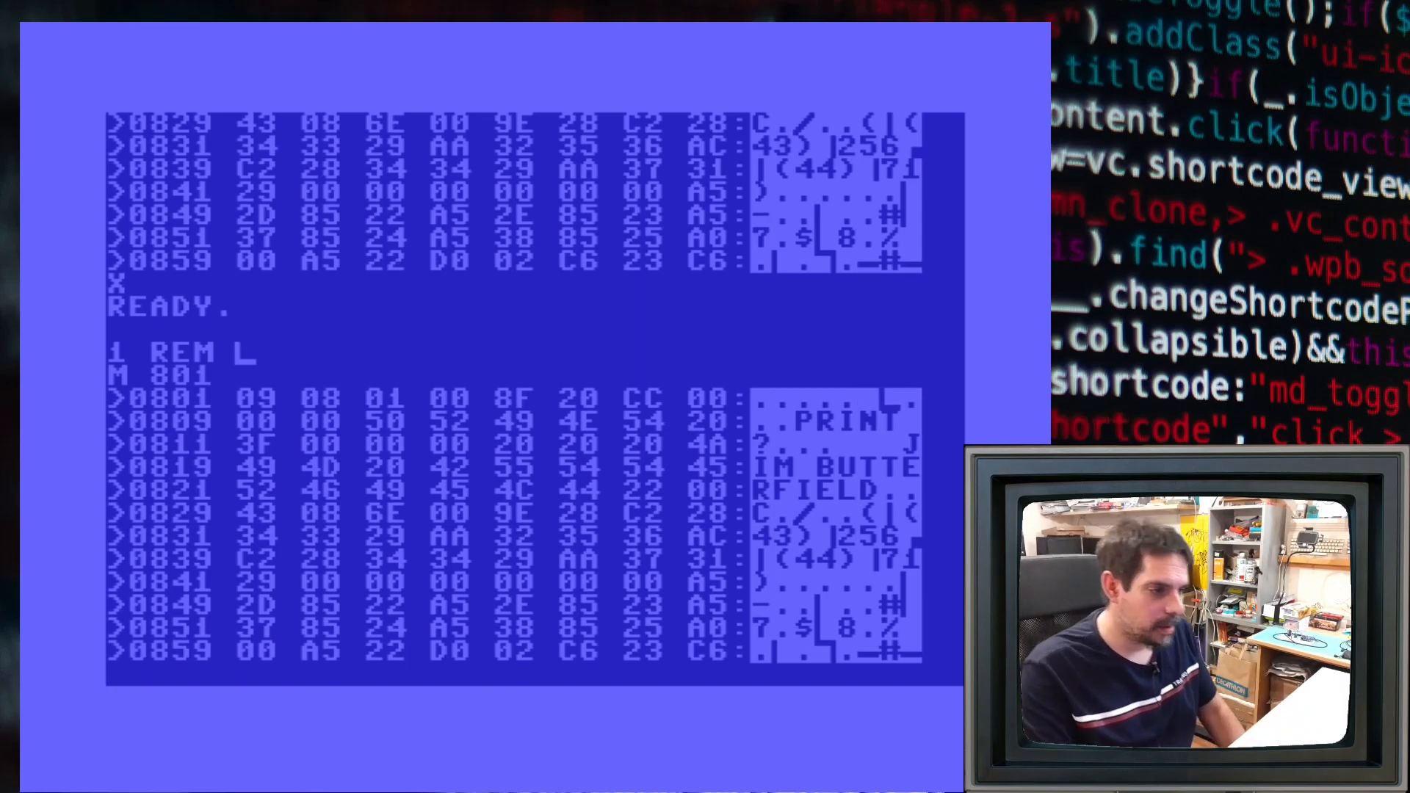
key(Left)
key(Left)
key(Left)
key(Left)
key(Left)
key(Left)
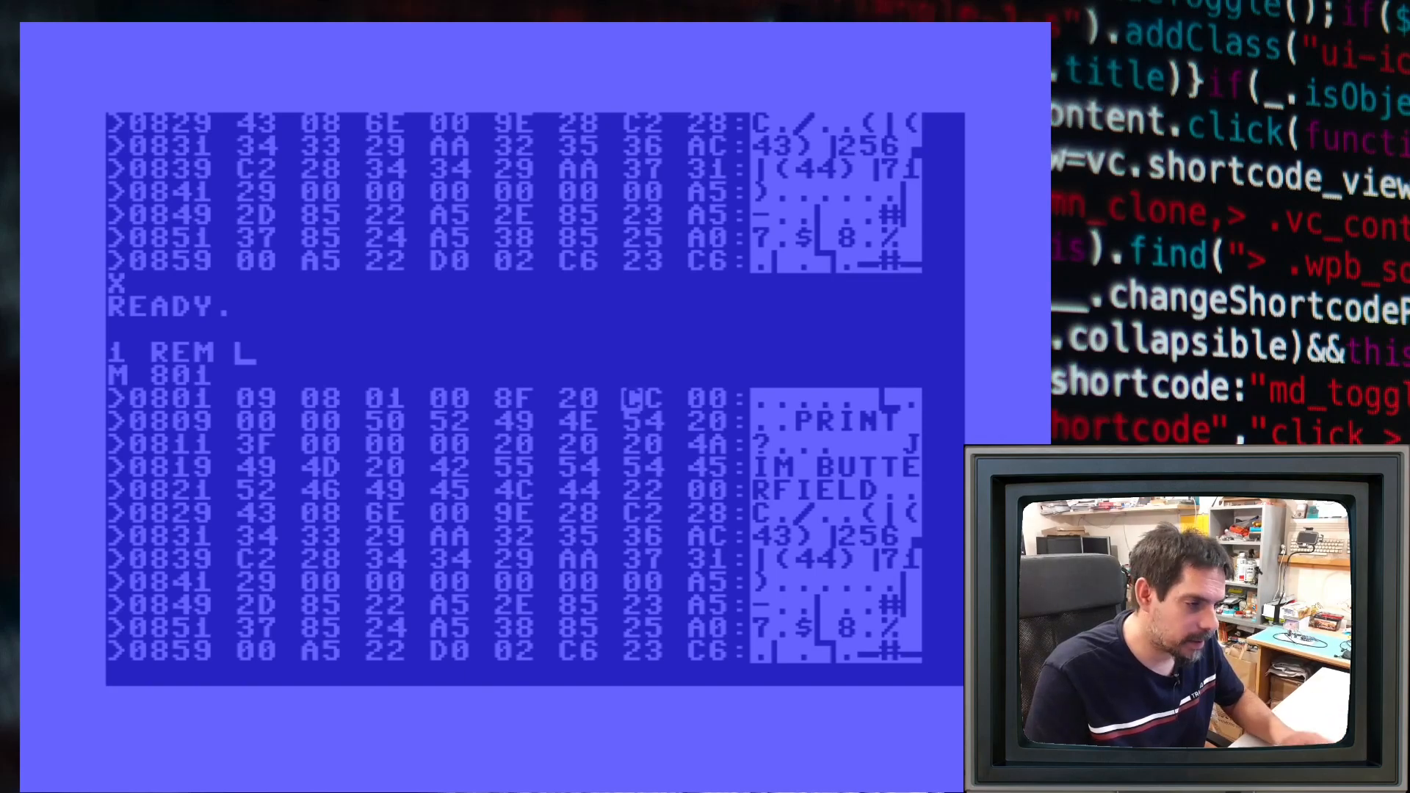
key(Left)
key(Left)
key(Left)
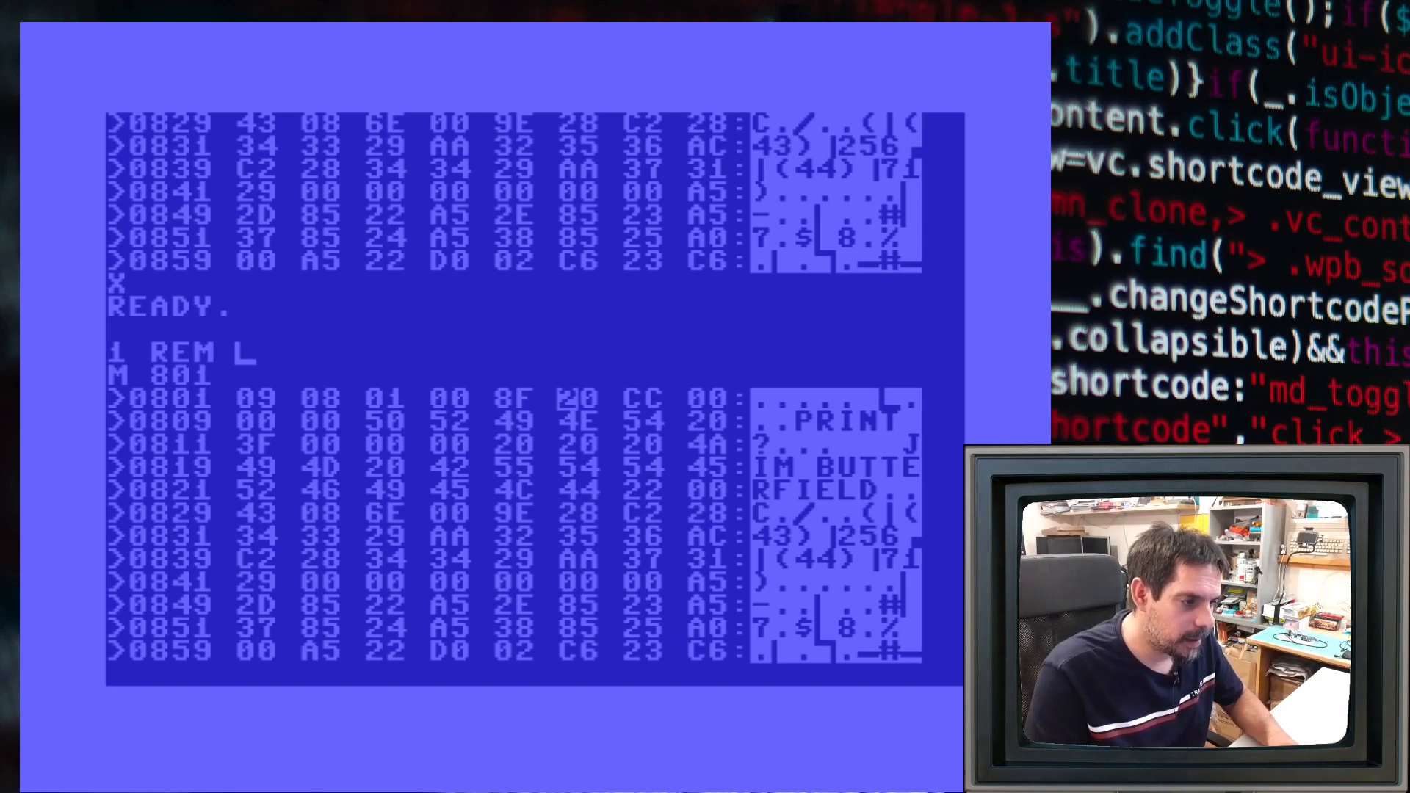
key(Right)
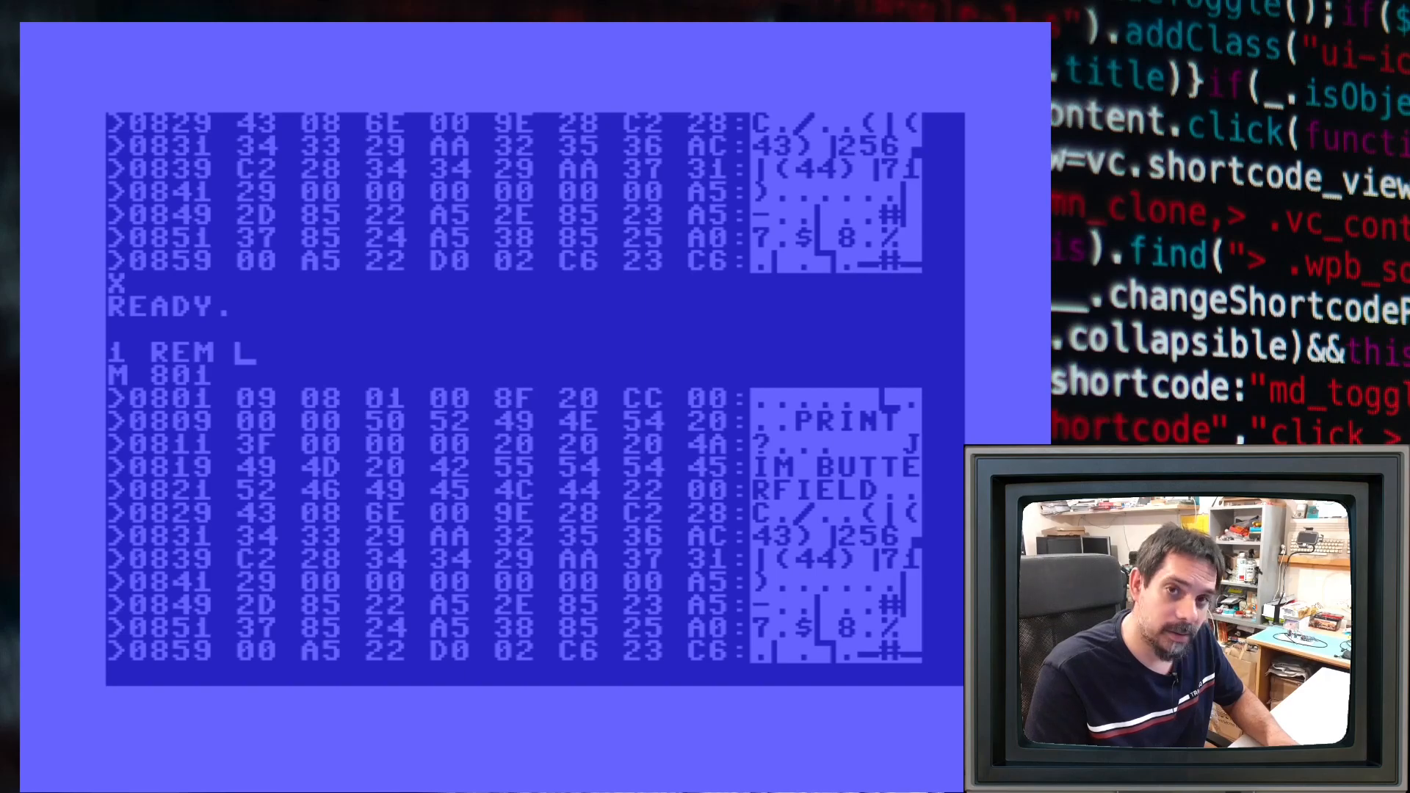
Check the line-number byte 01, then exit the monitor with X back to BASIC
key(Left)
key(Left)
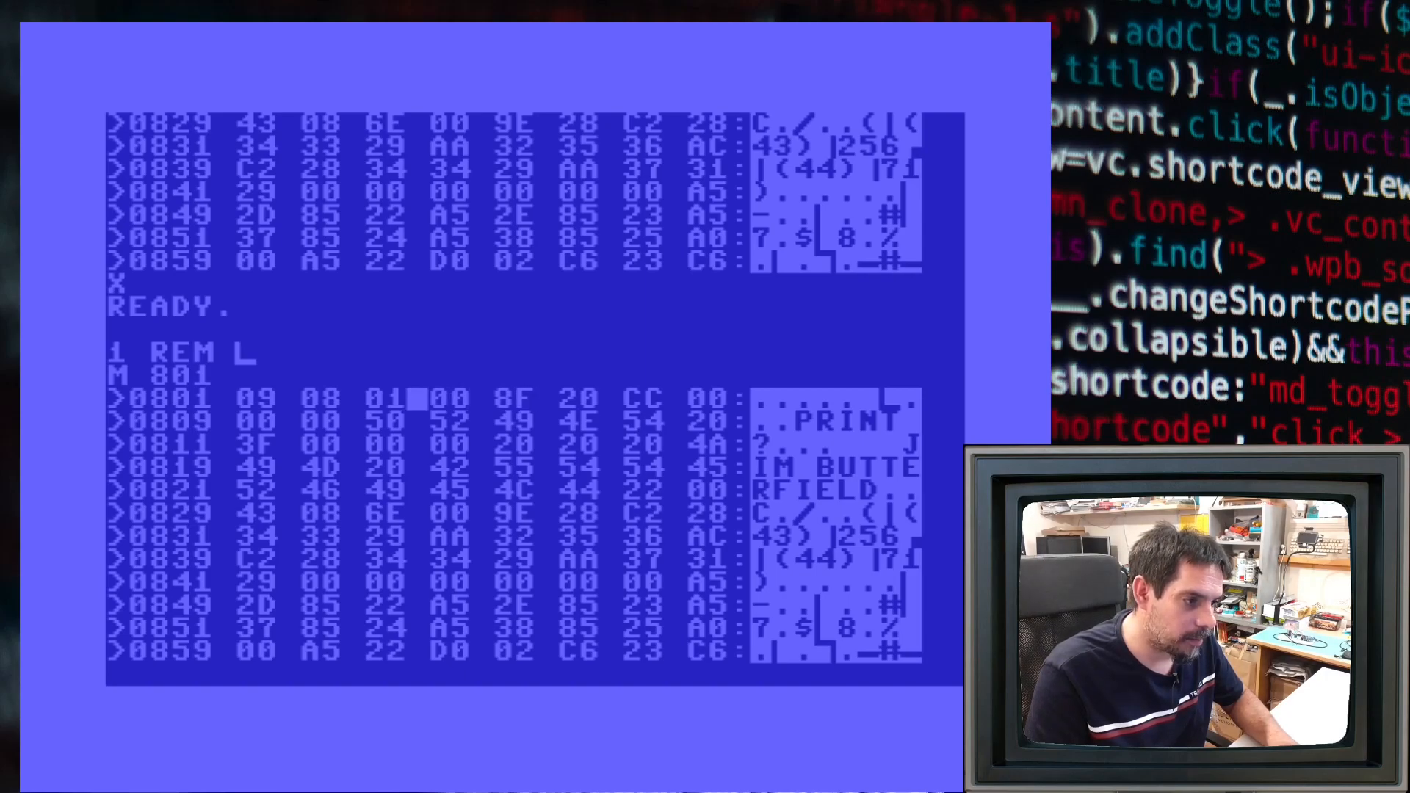
key(Left)
key(Left)
key(Right)
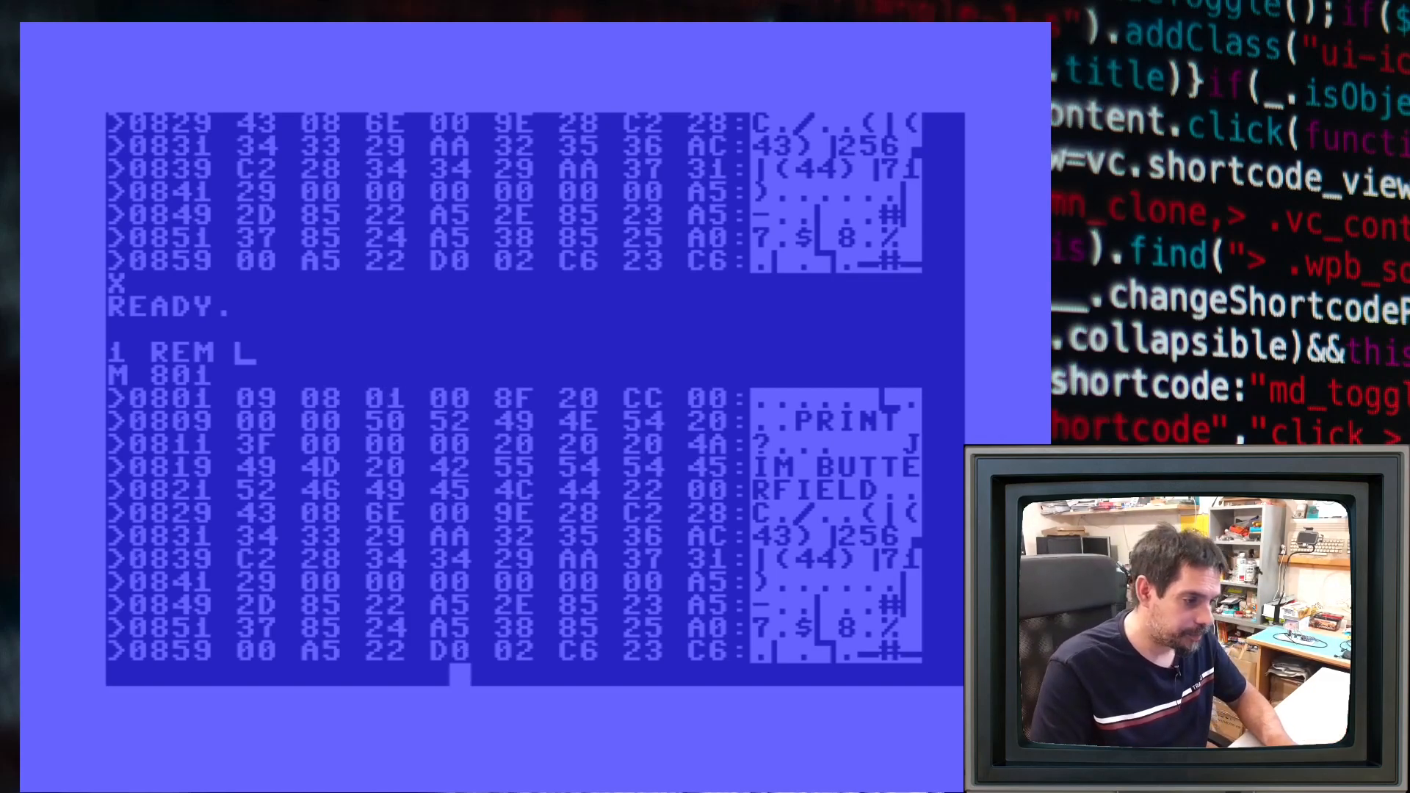
text(x)
key(Return)
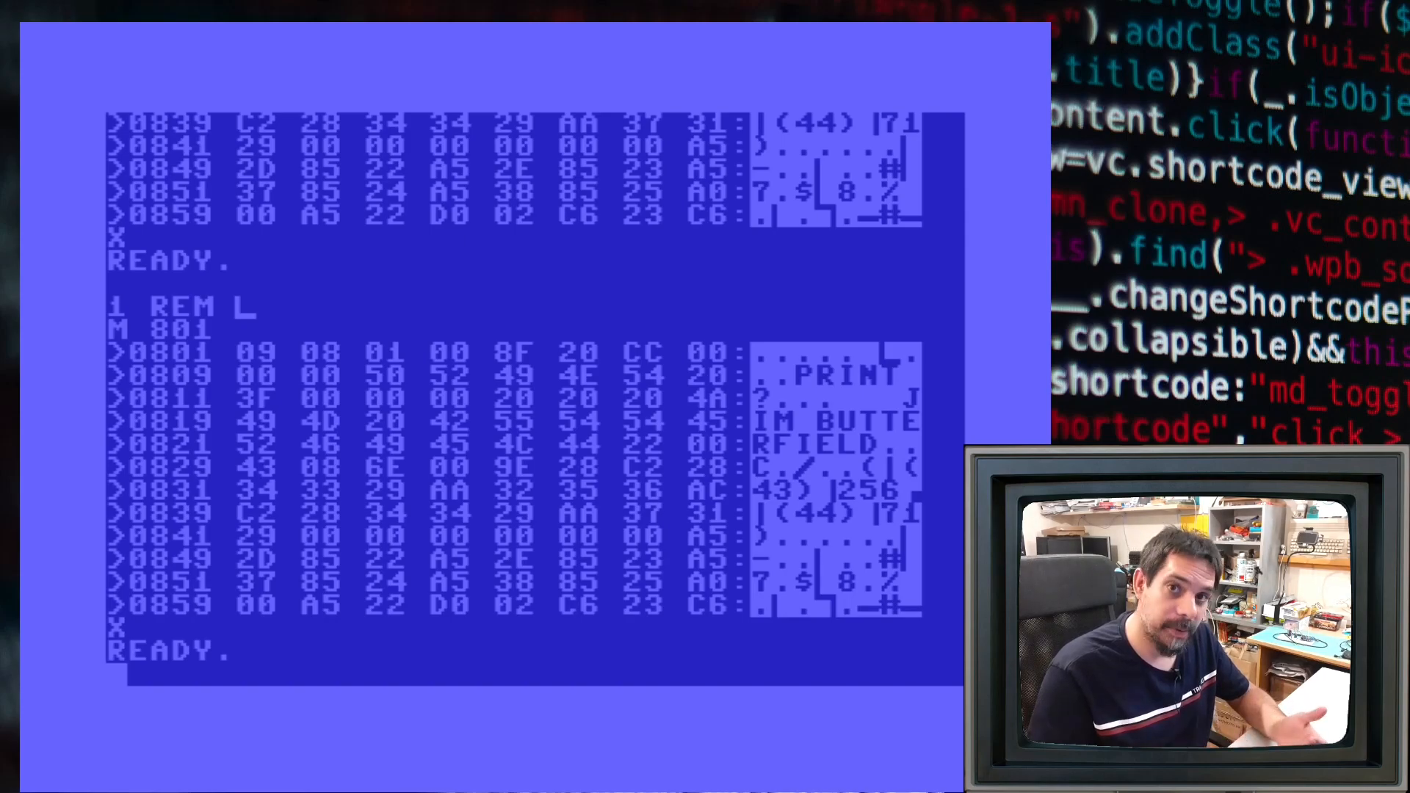
text(LI)
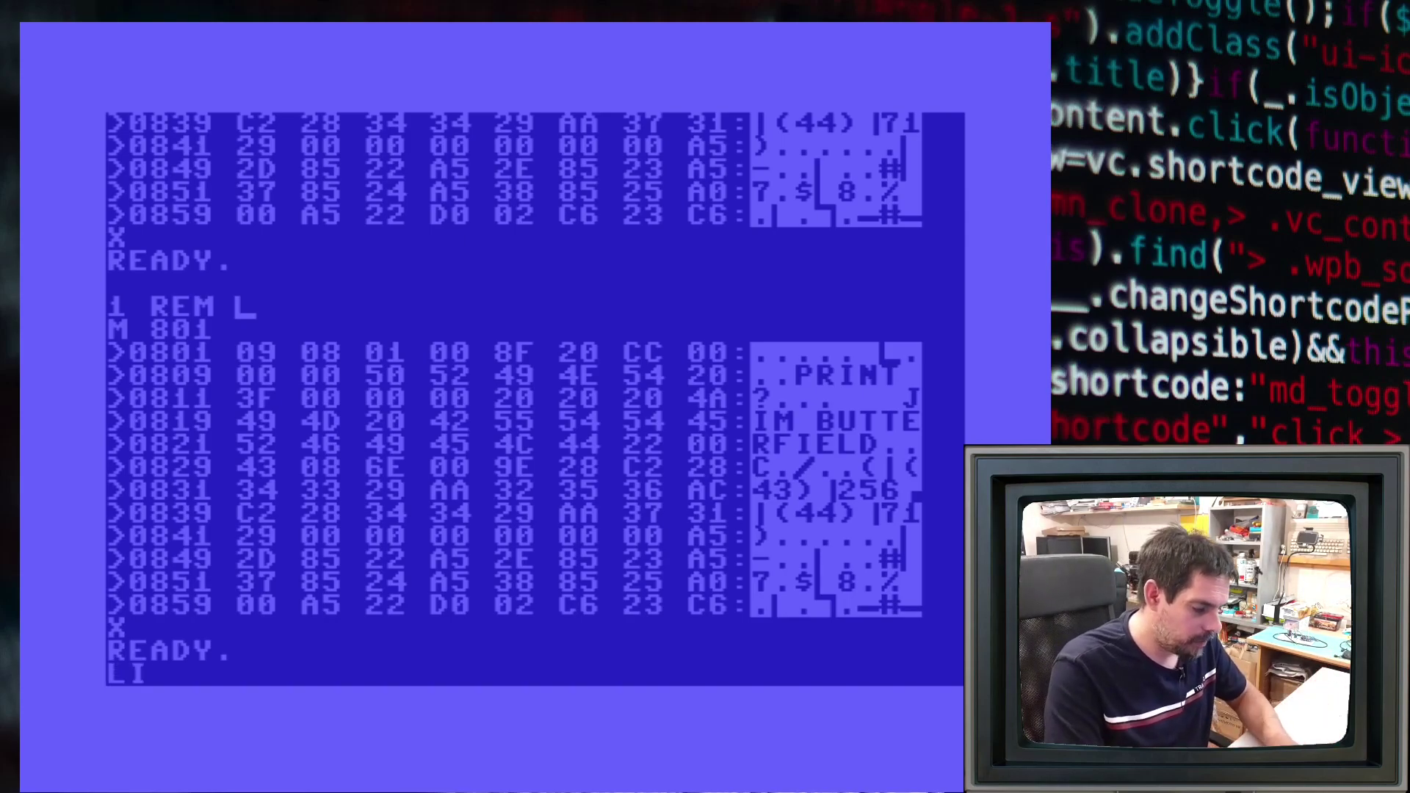
text(ST)
List the program, showing 1 REM followed by ?SYNTAX ERROR
key(Return)
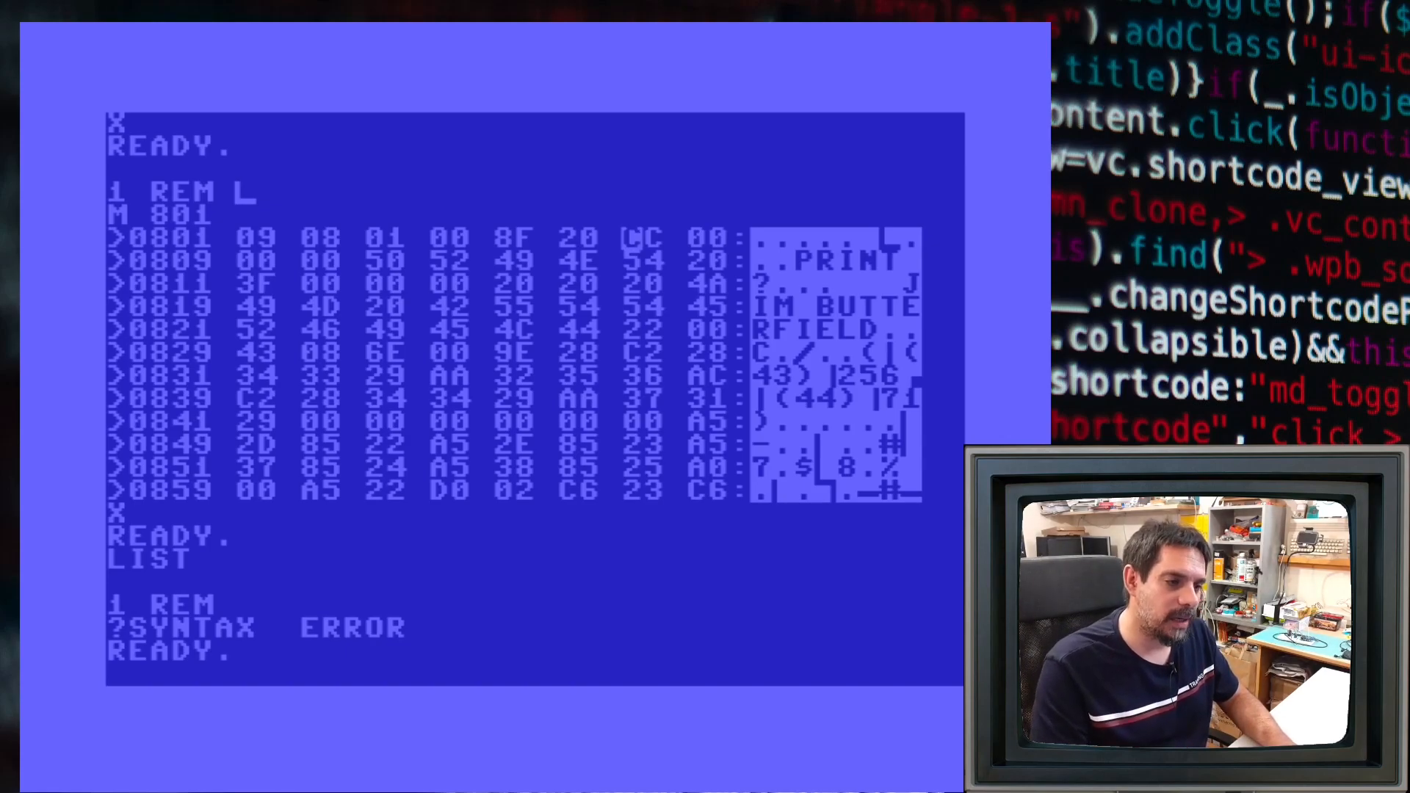
key(Left)
key(Left)
key(Left)
key(Left)
key(Left)
key(Left)
key(Down)
key(Down)
key(Down)
key(Down)
key(Down)
key(Down)
key(Down)
key(Down)
key(Down)
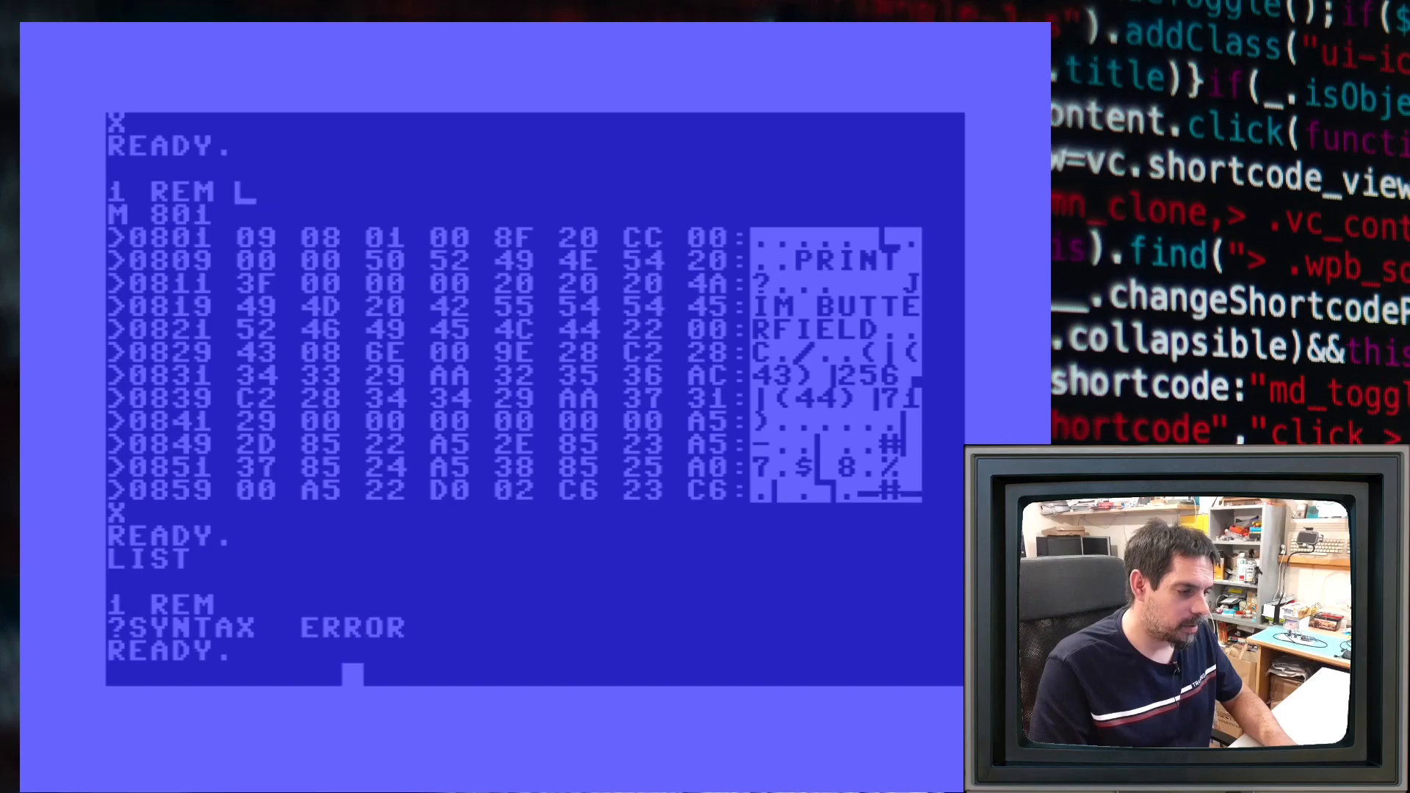
key(Left)
key(Left)
key(Left)
key(Left)
key(Left)
key(Left)
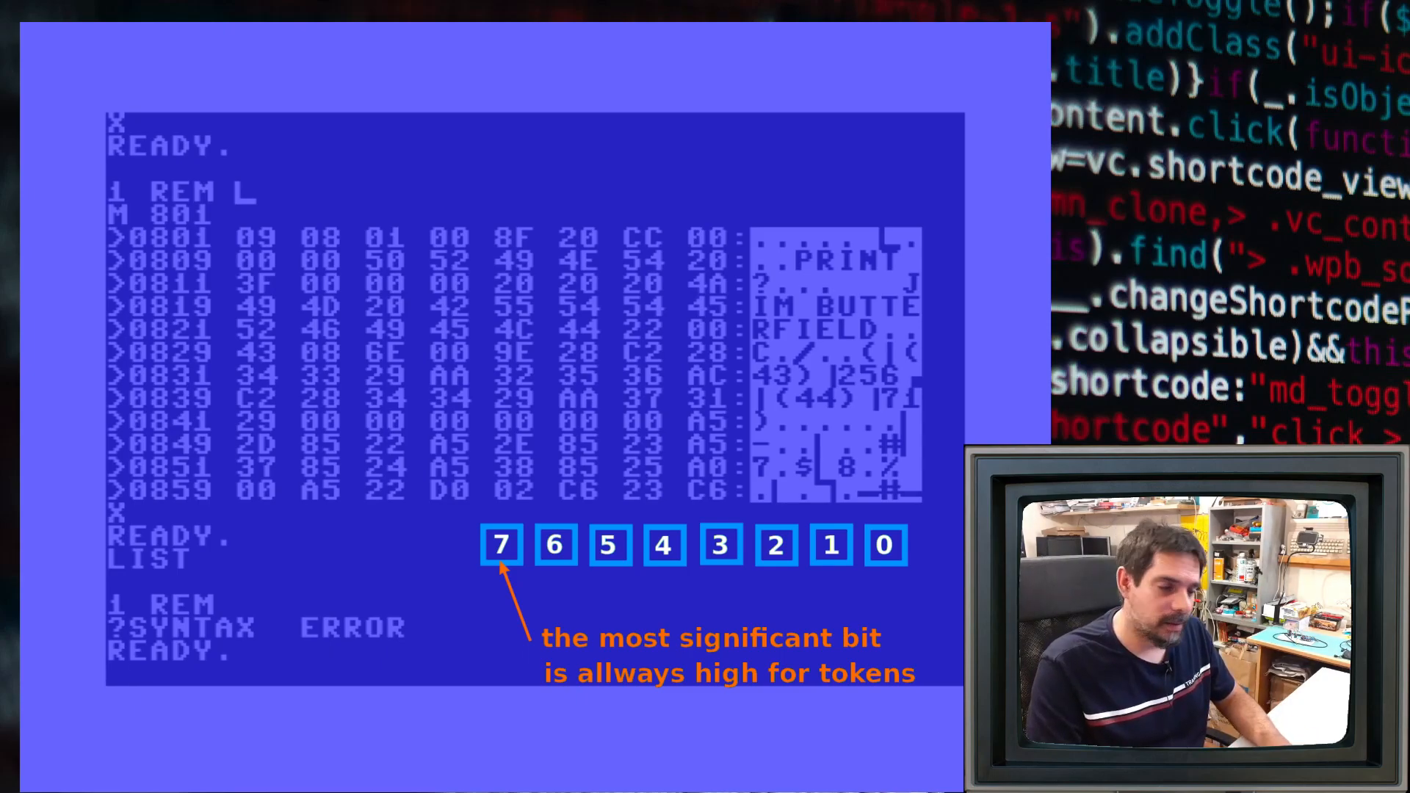
text(CC)
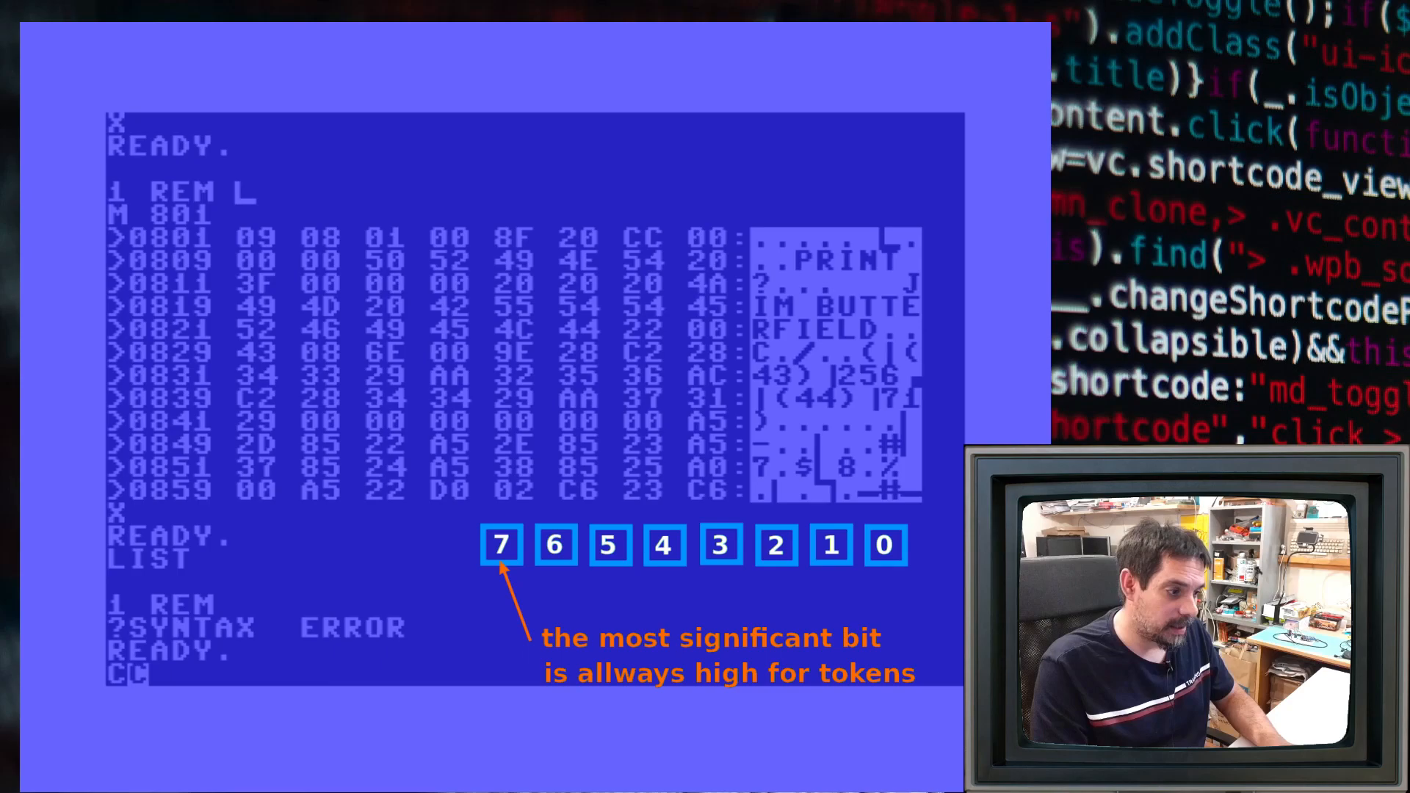
text(0X)
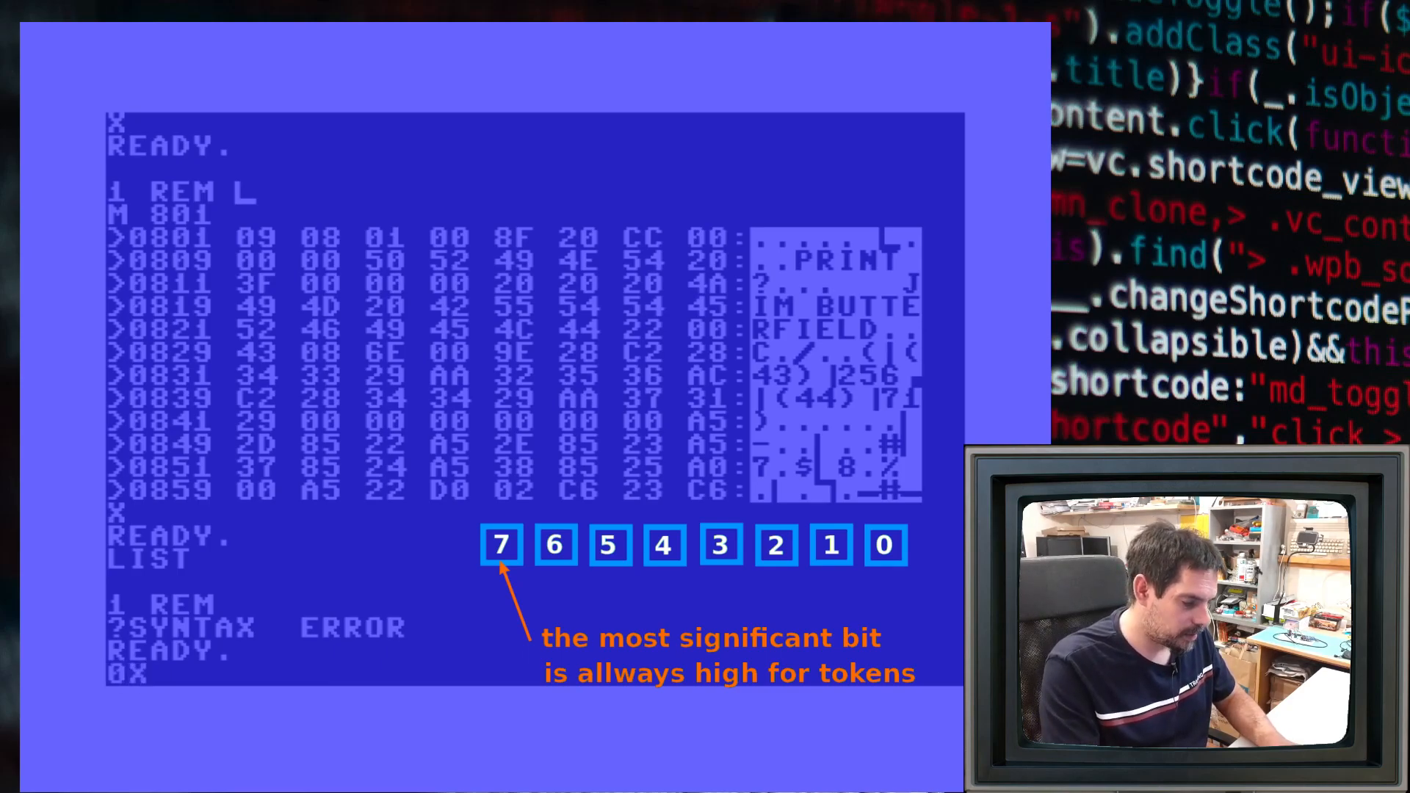
text(CC)
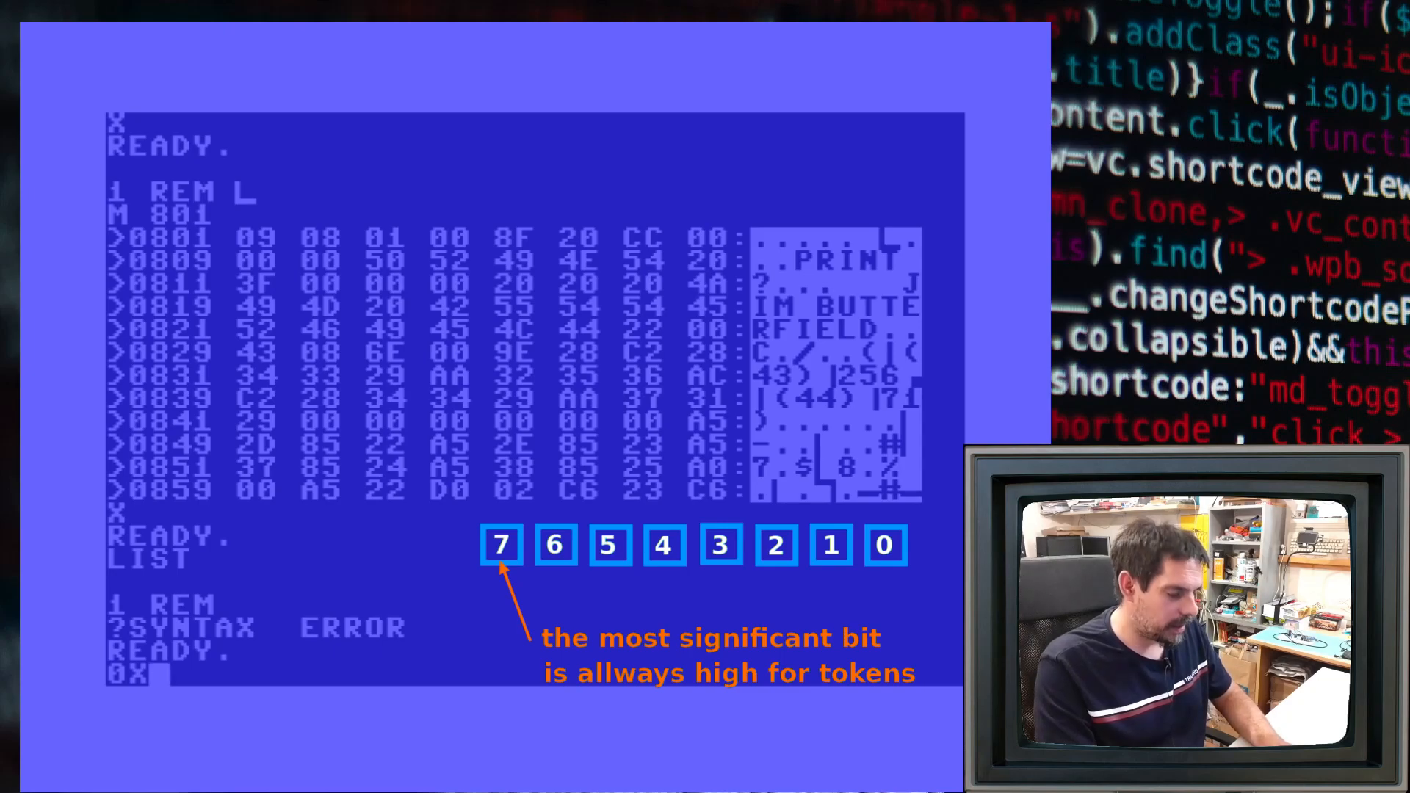
text( =)
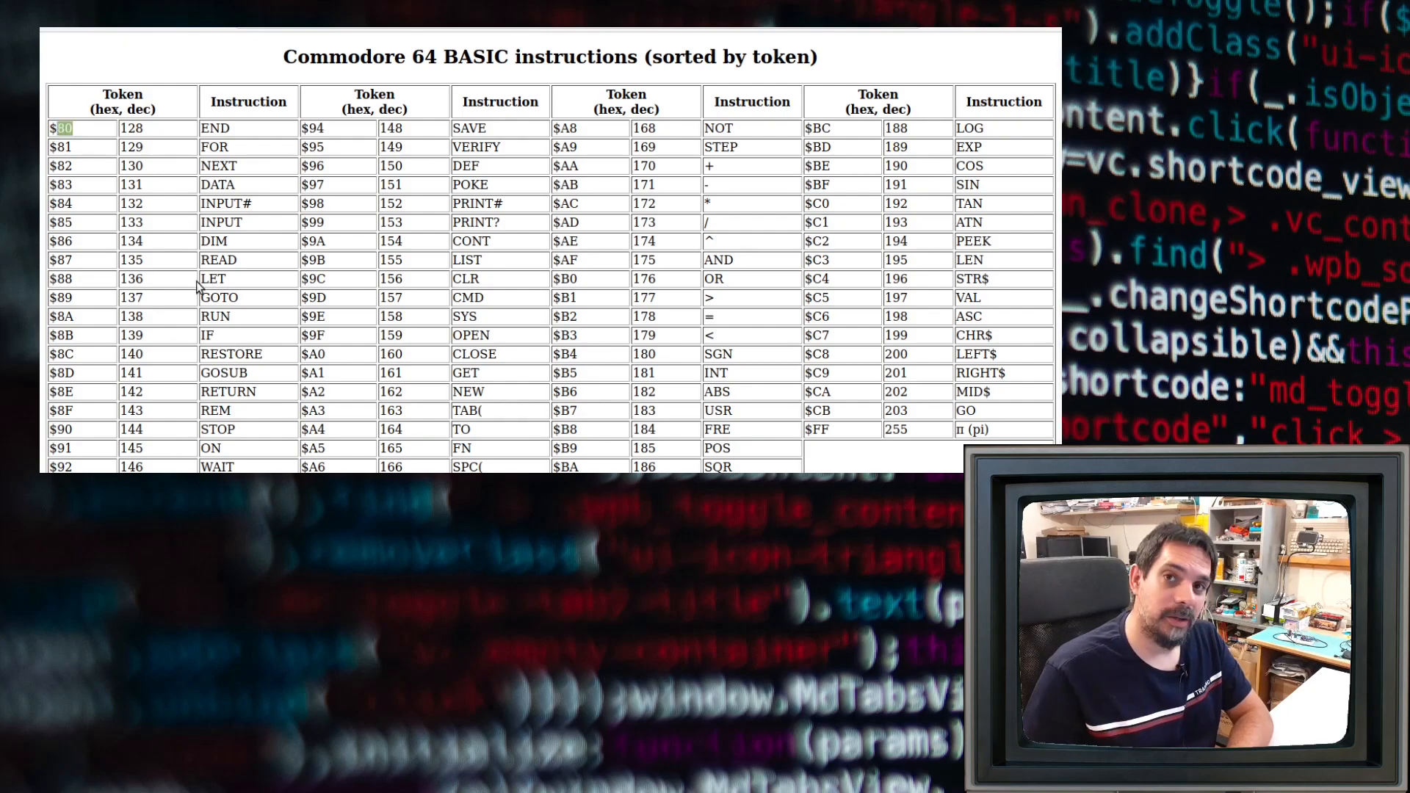
Highlight the hex 80 conversion results: binary 10000000 and decimal 128
key(ctrl+Tab)
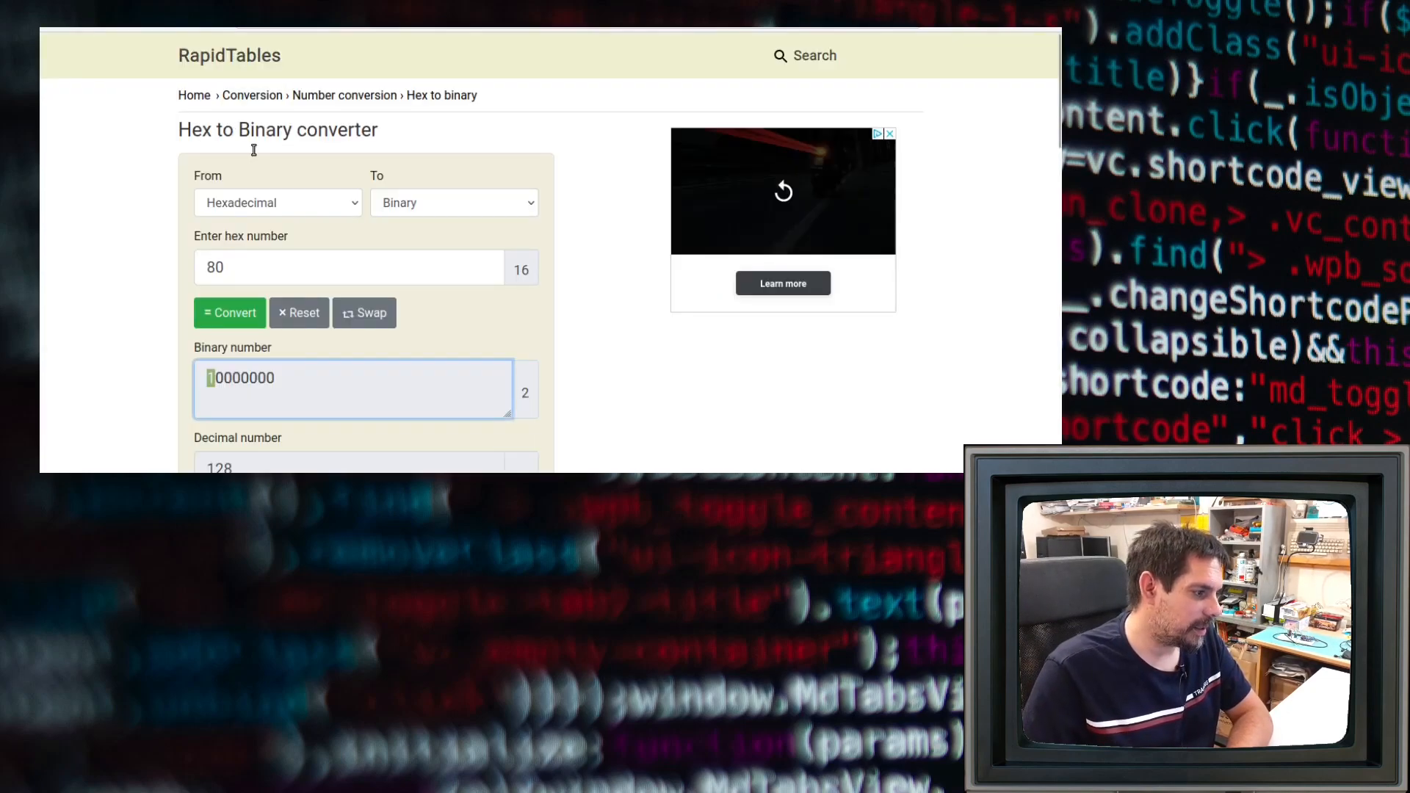
click(225, 270)
double_click(280, 380)
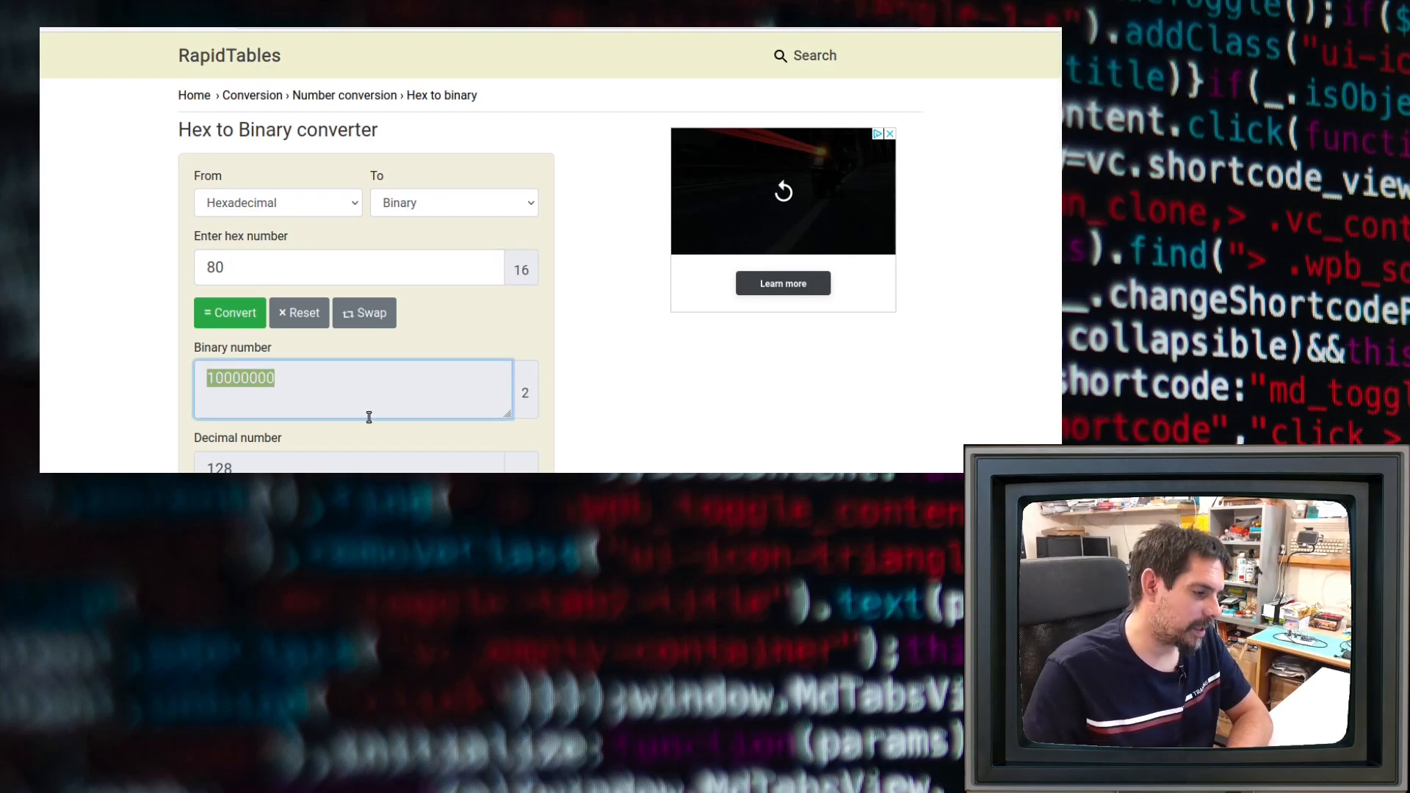
click(204, 382)
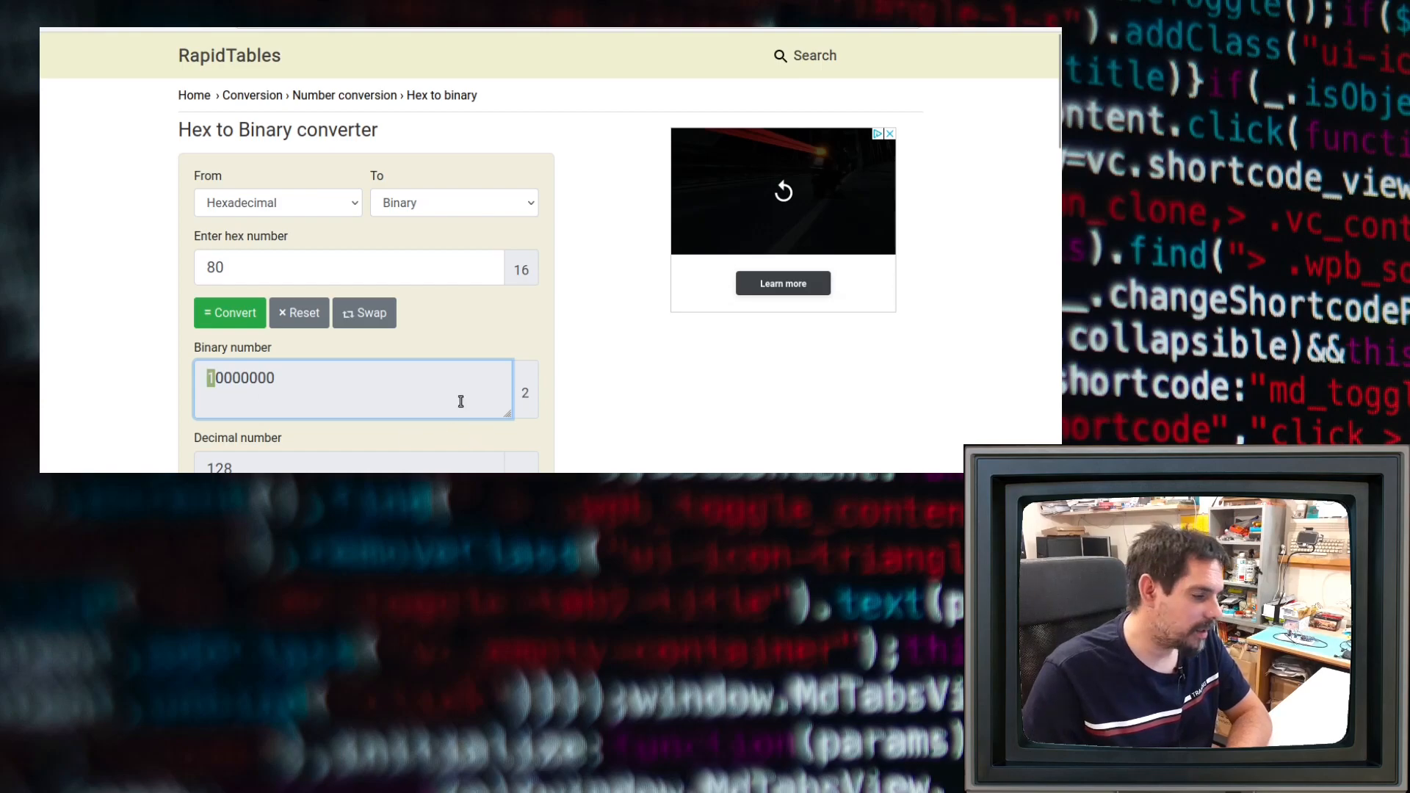
double_click(243, 474)
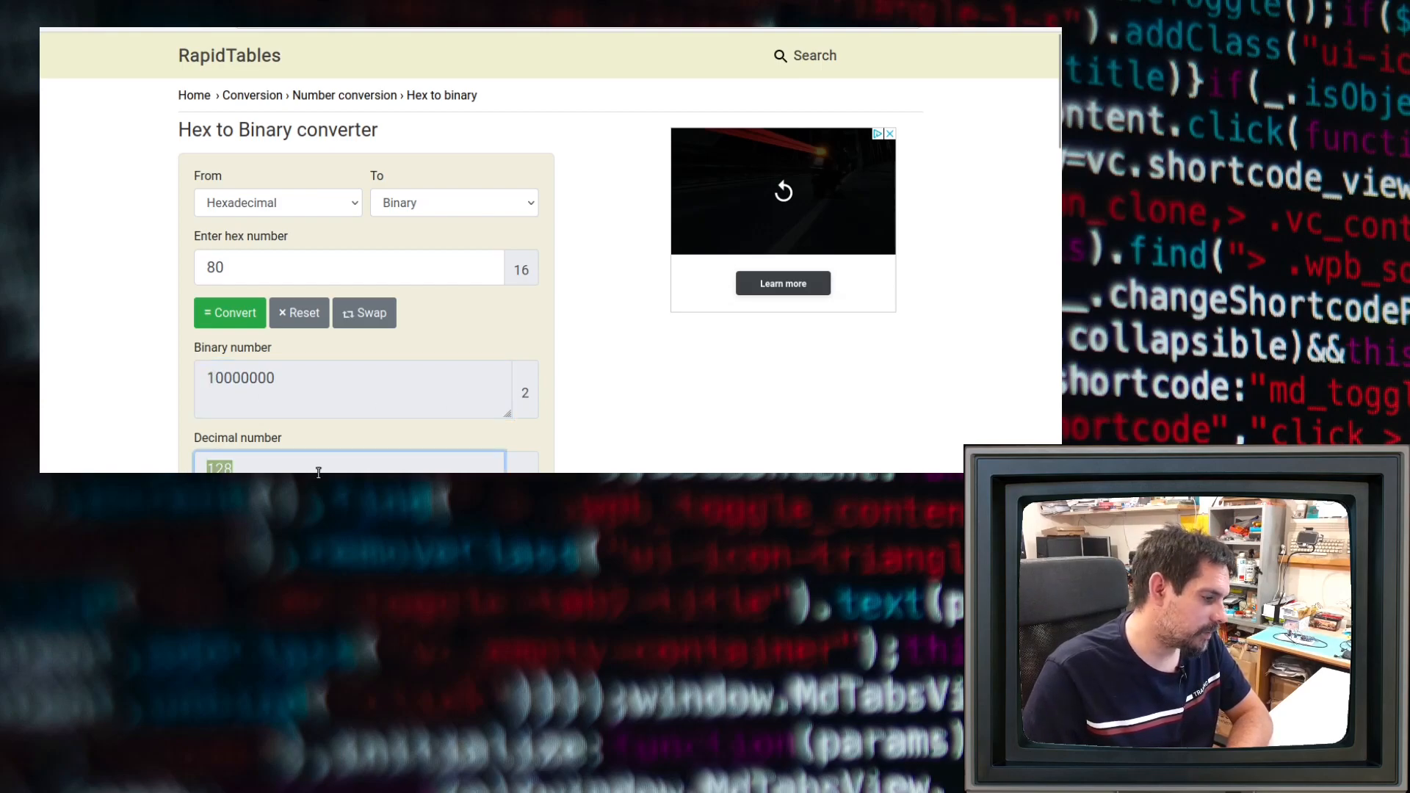
Highlight the token table's top entries, $CB GO and $FF pi, up through 255
key(ctrl+Tab)
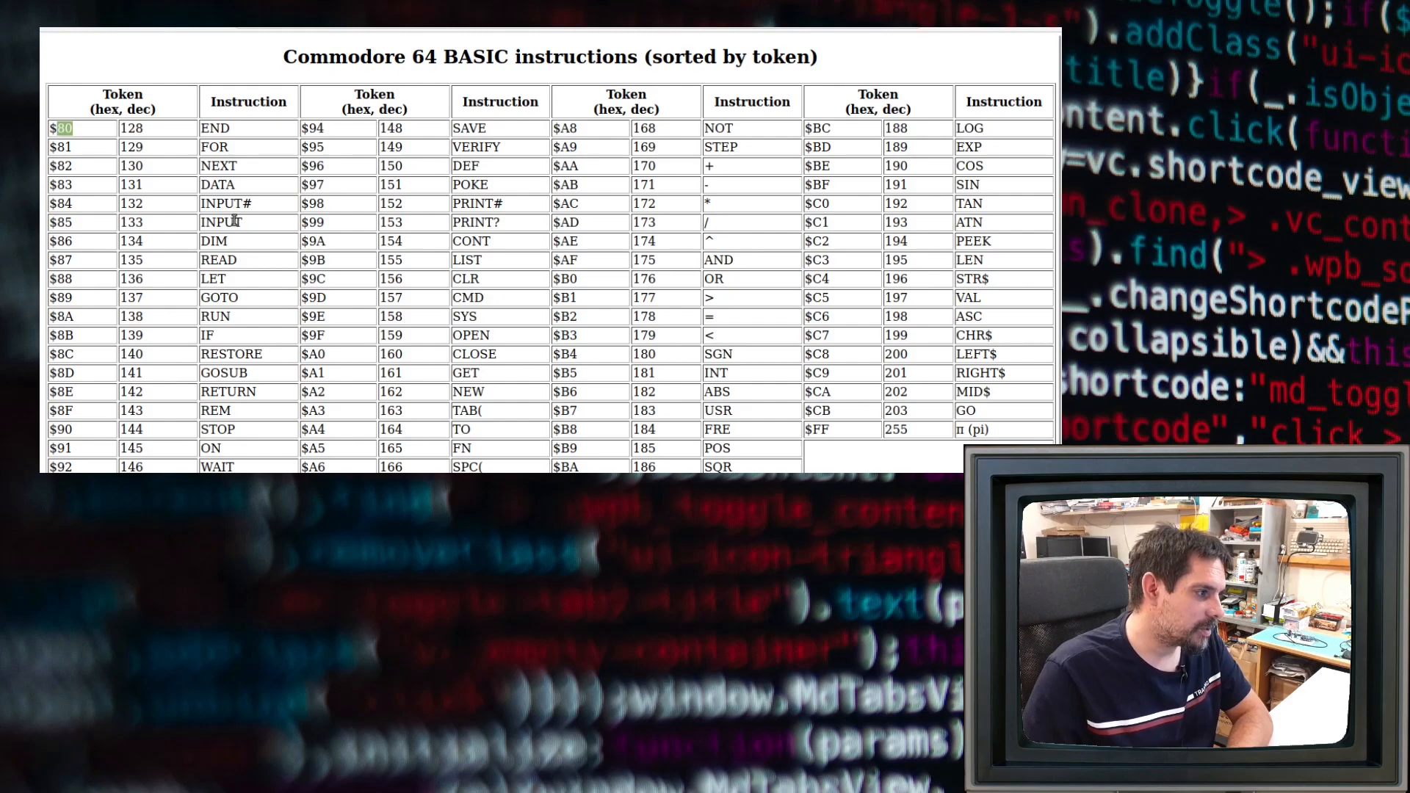
double_click(821, 411)
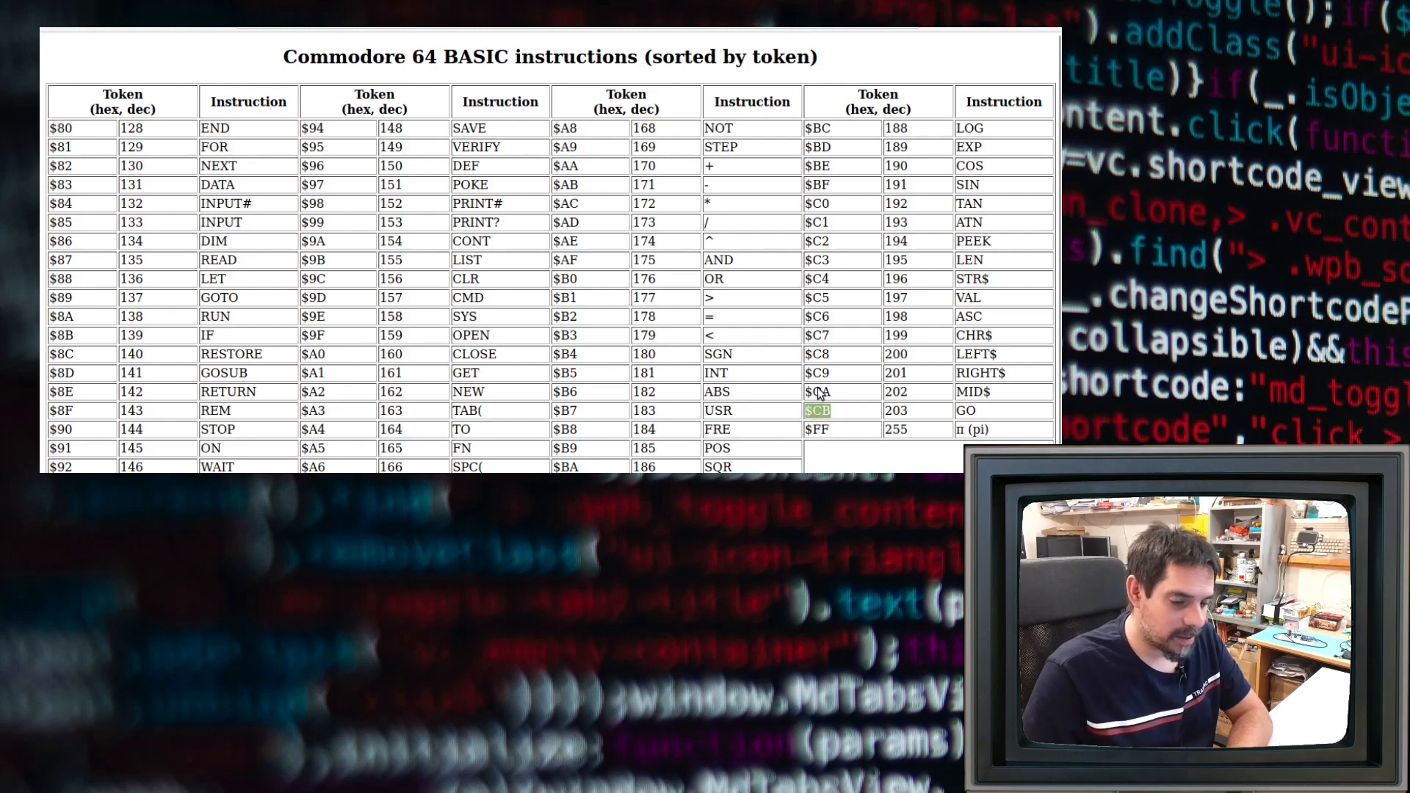
double_click(818, 430)
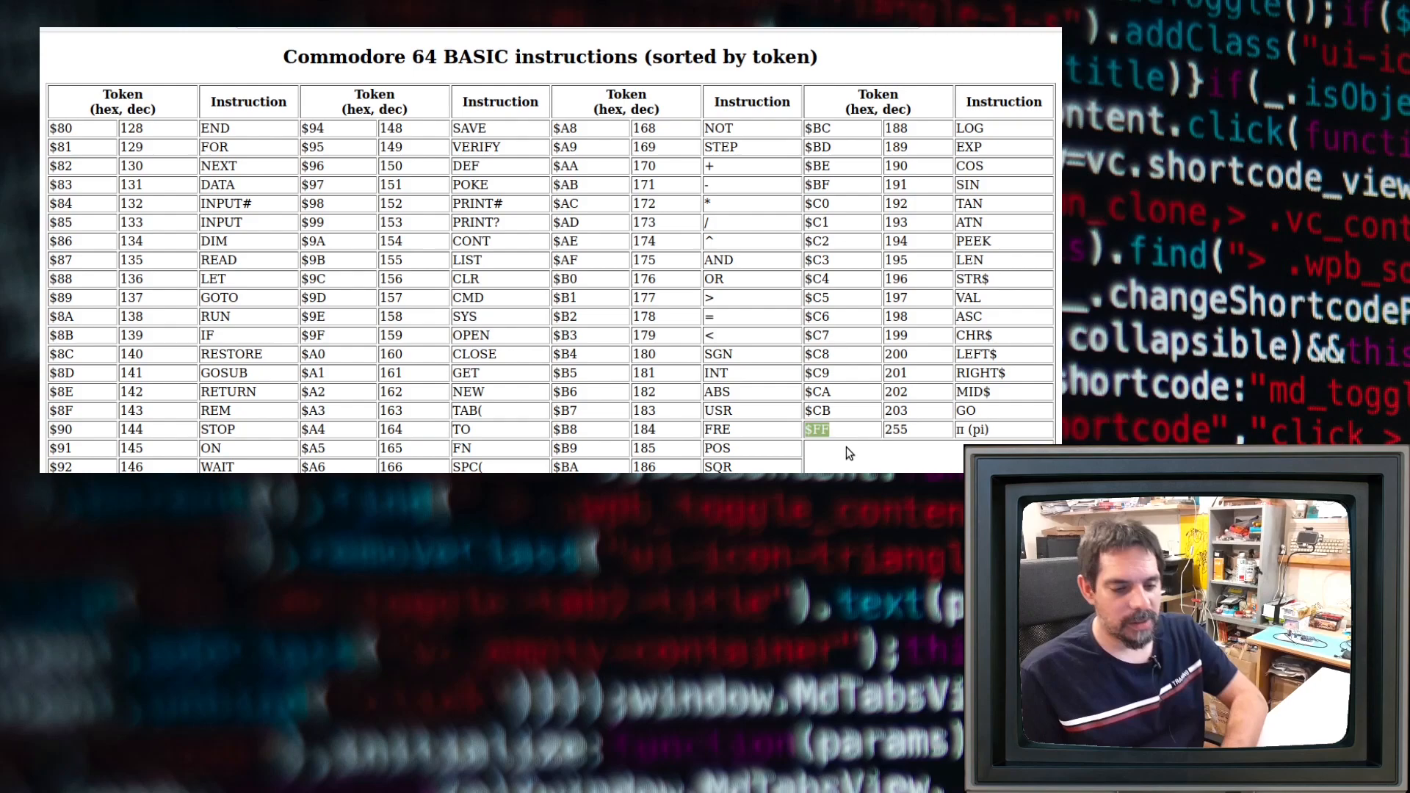
click(907, 430)
drag(892, 430, 887, 413)
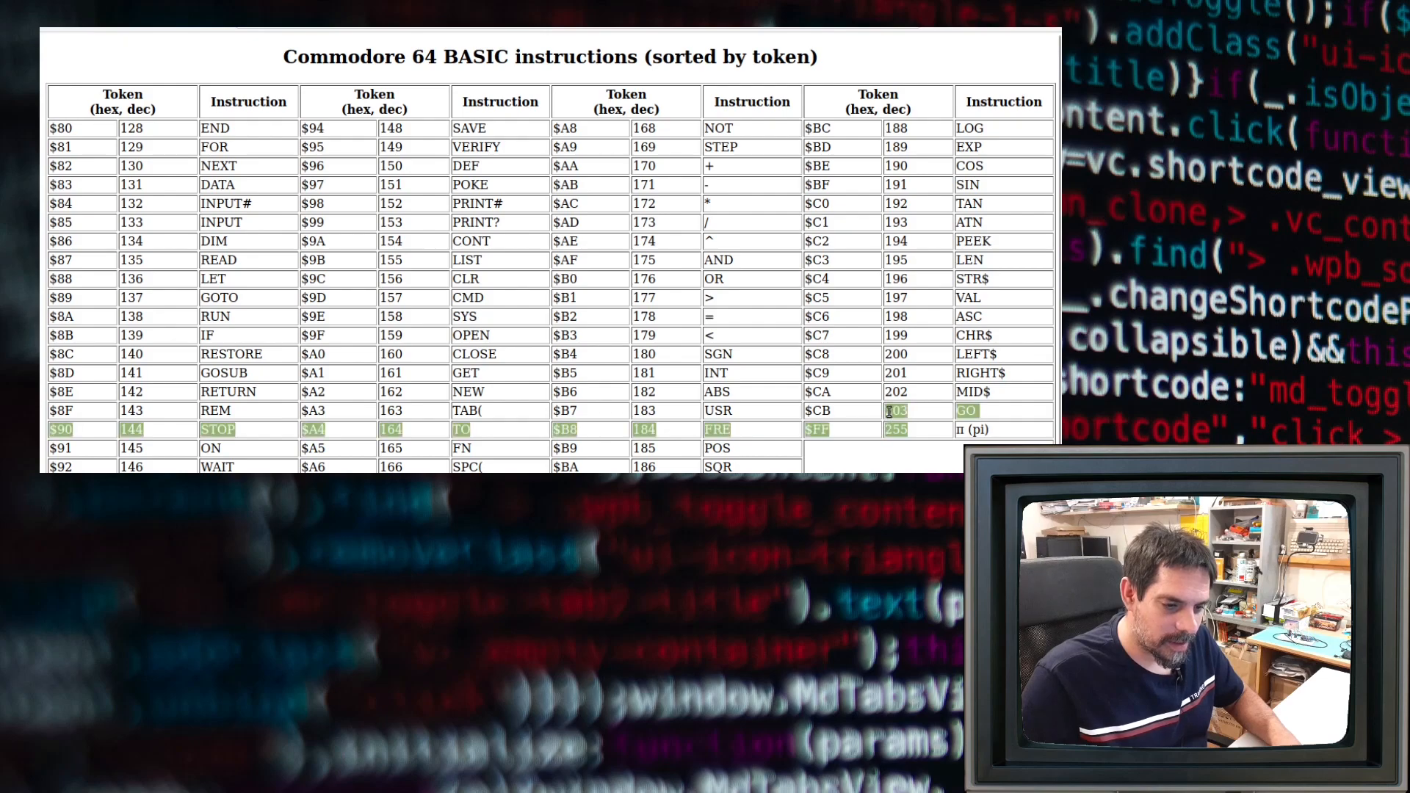
click(906, 429)
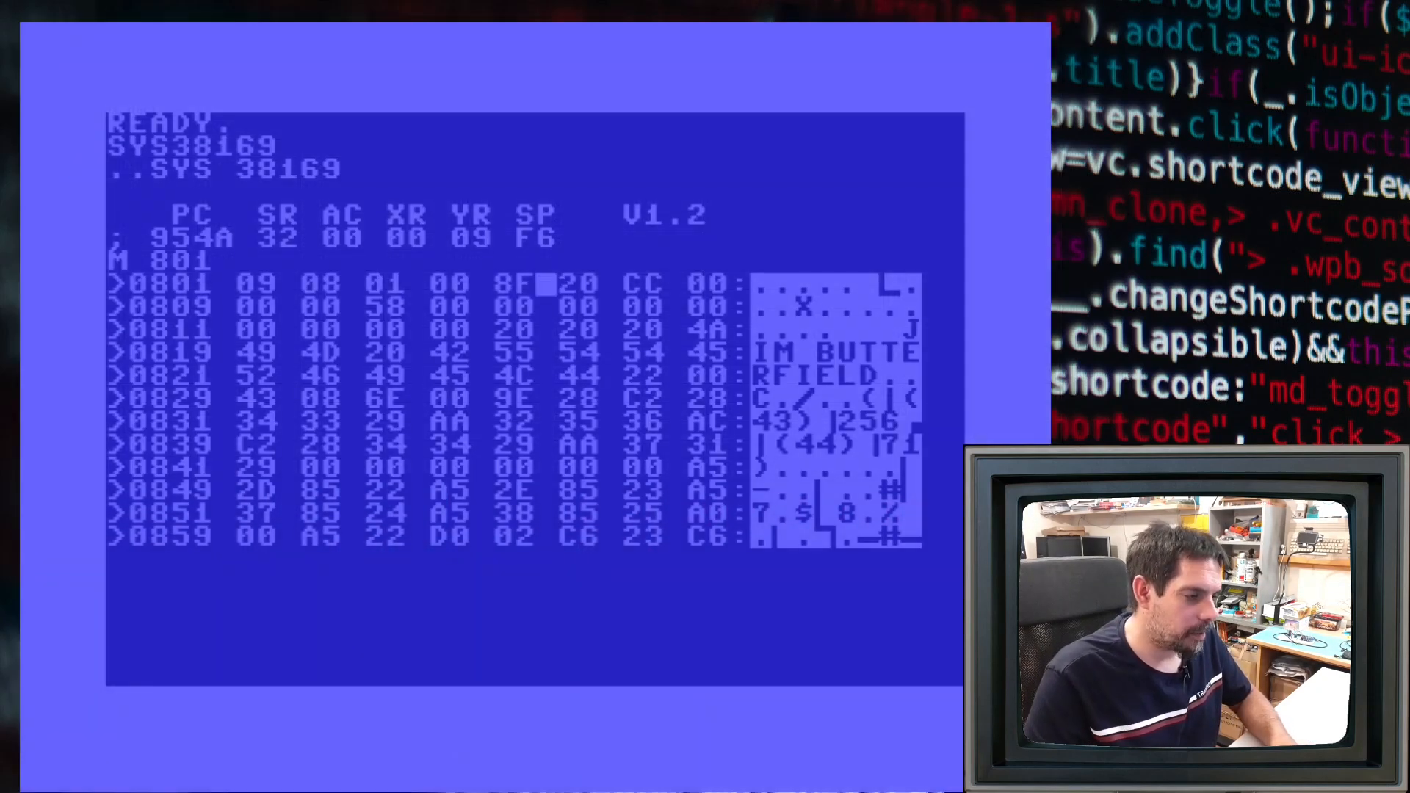
Overtype the CC byte after the 8F REM token on line 0801 to CB and commit it
key(Left)
key(Left)
key(Left)
key(Left)
key(Left)
key(Left)
key(Left)
key(Left)
key(Left)
key(Right)
key(Right)
key(Right)
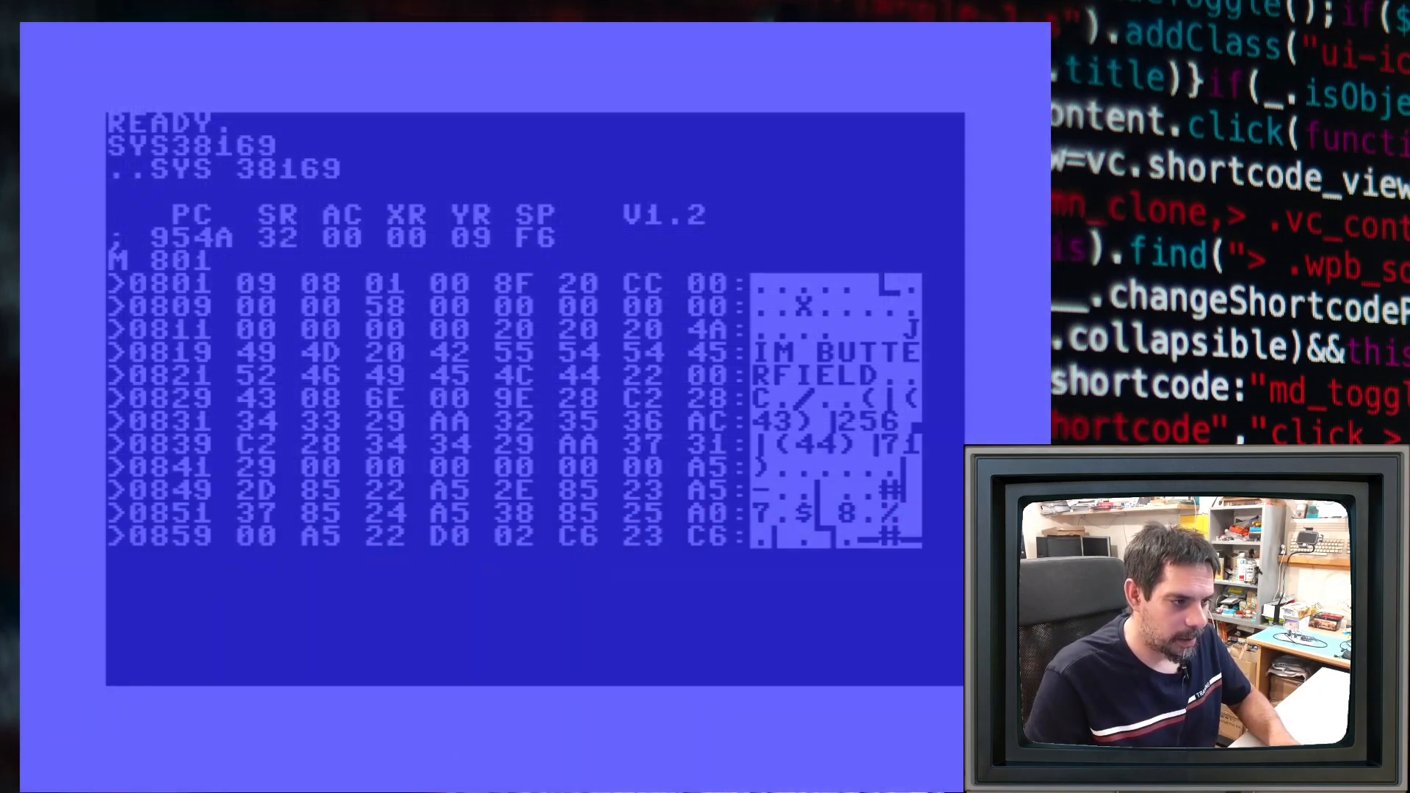
key(Right)
key(Right)
key(Right)
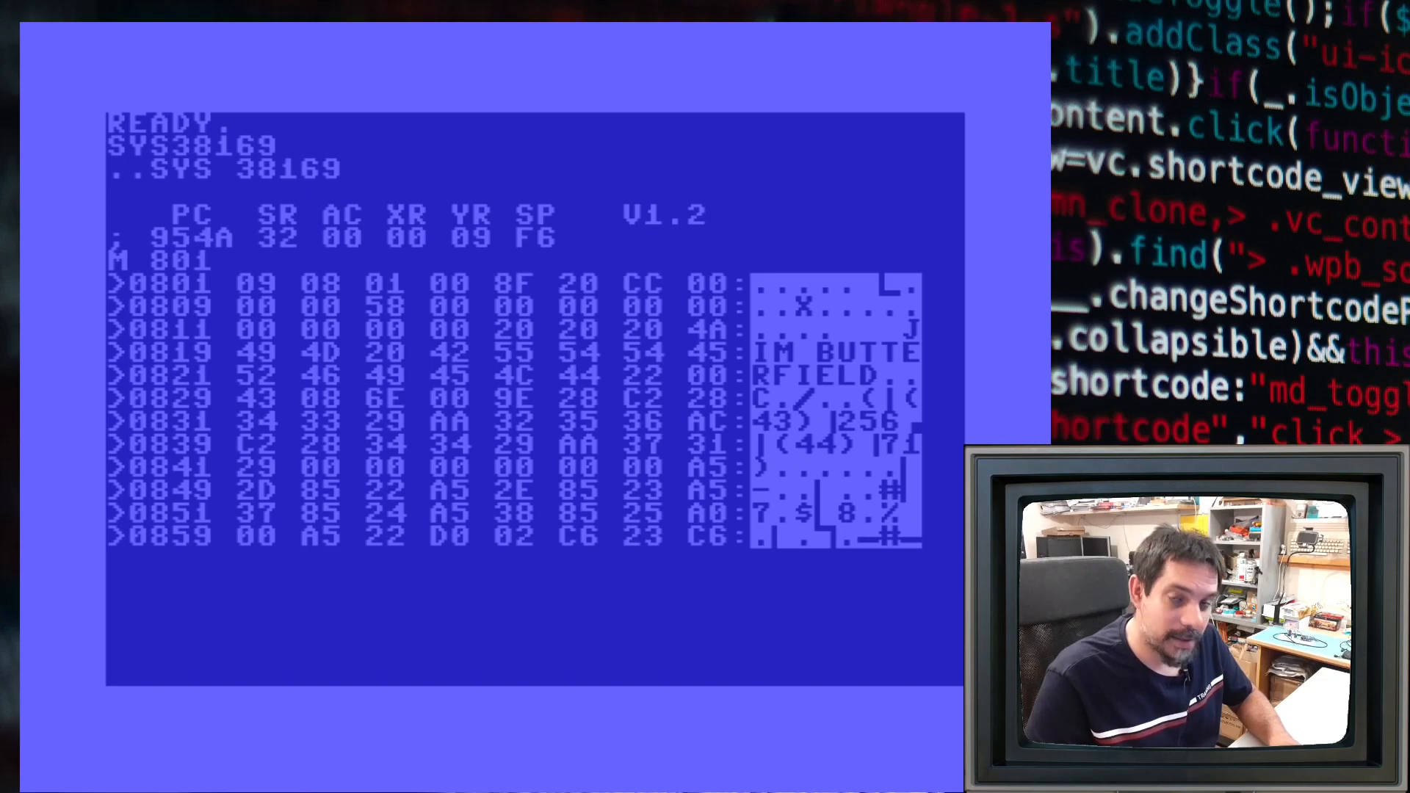
key(Right)
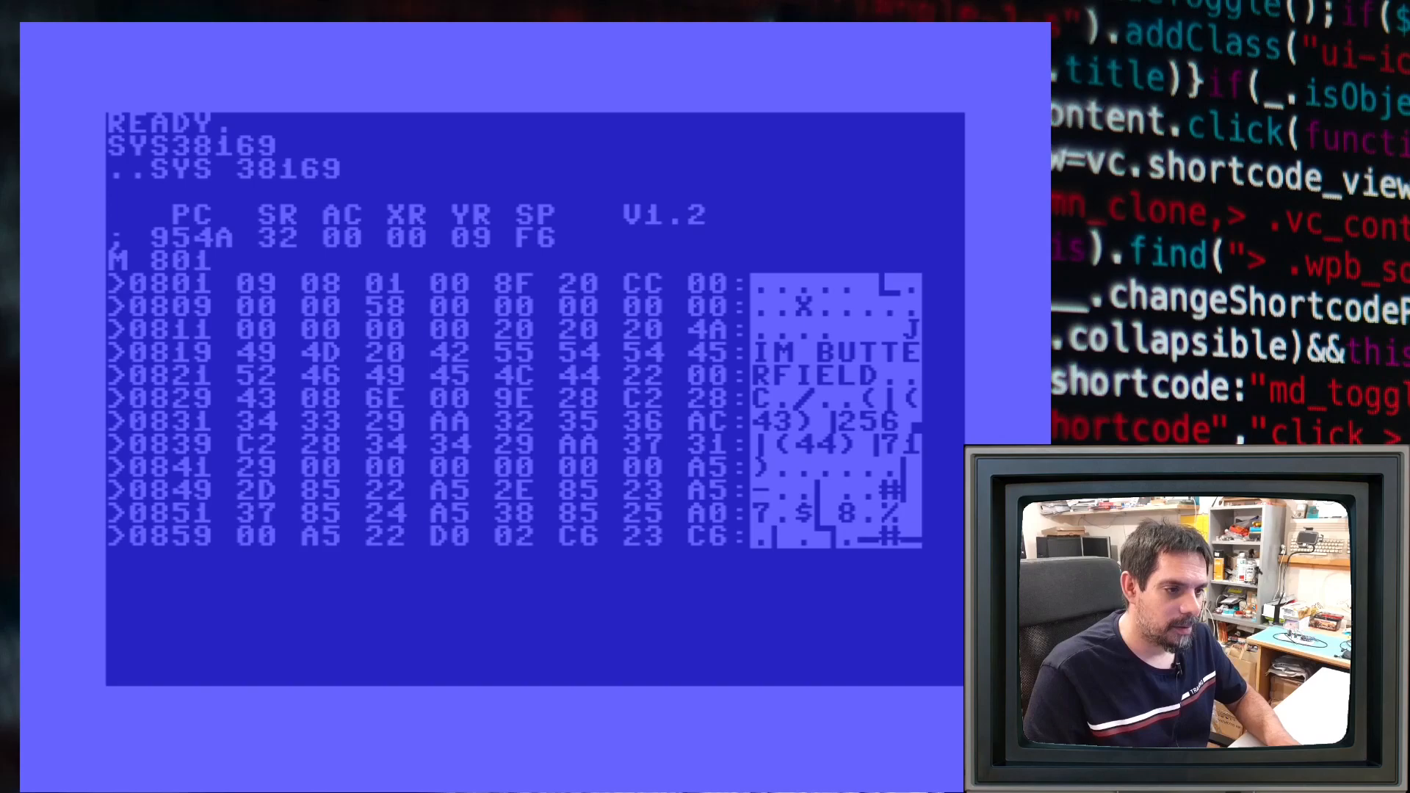
key(Right)
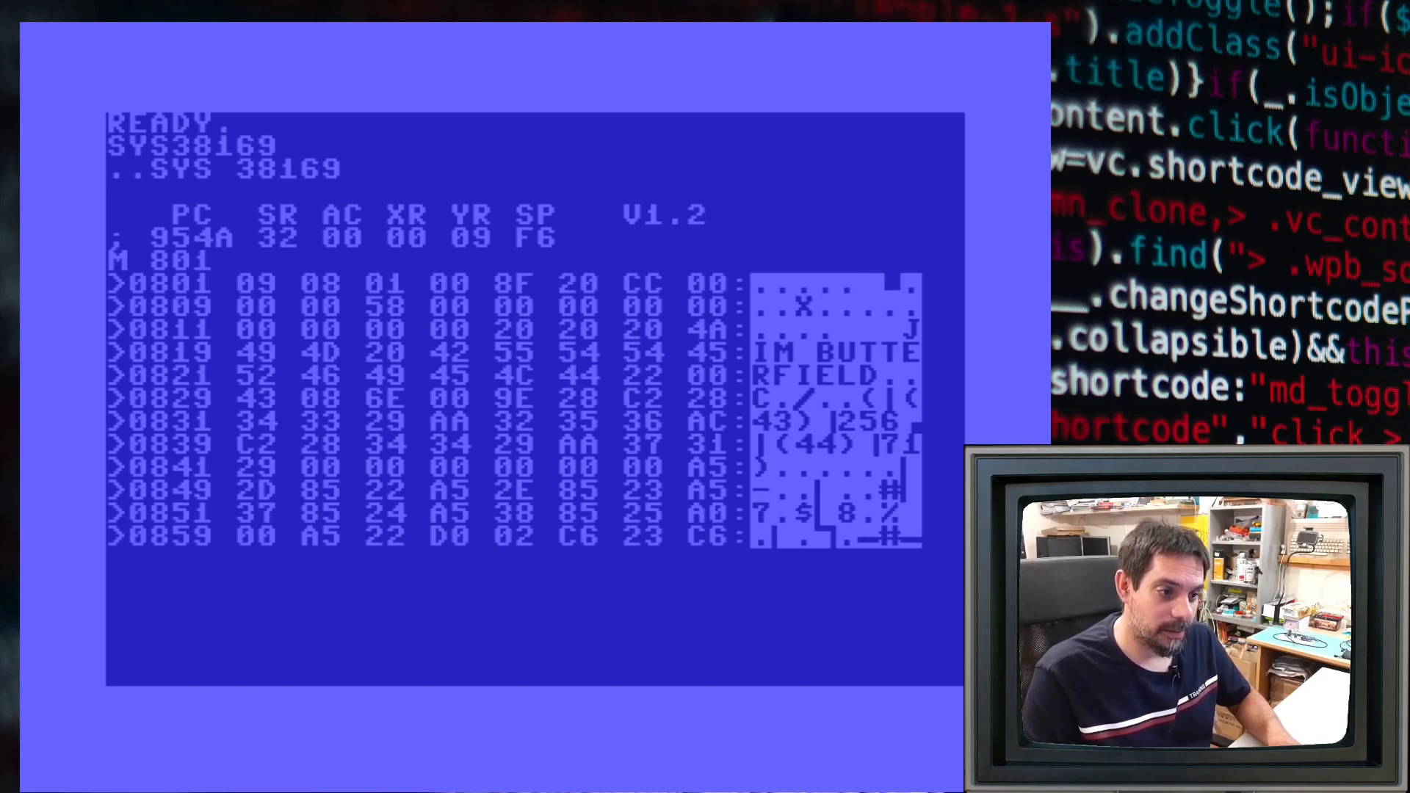
key(Left)
key(Left)
key(Left)
key(Left)
key(Left)
key(Left)
key(Left)
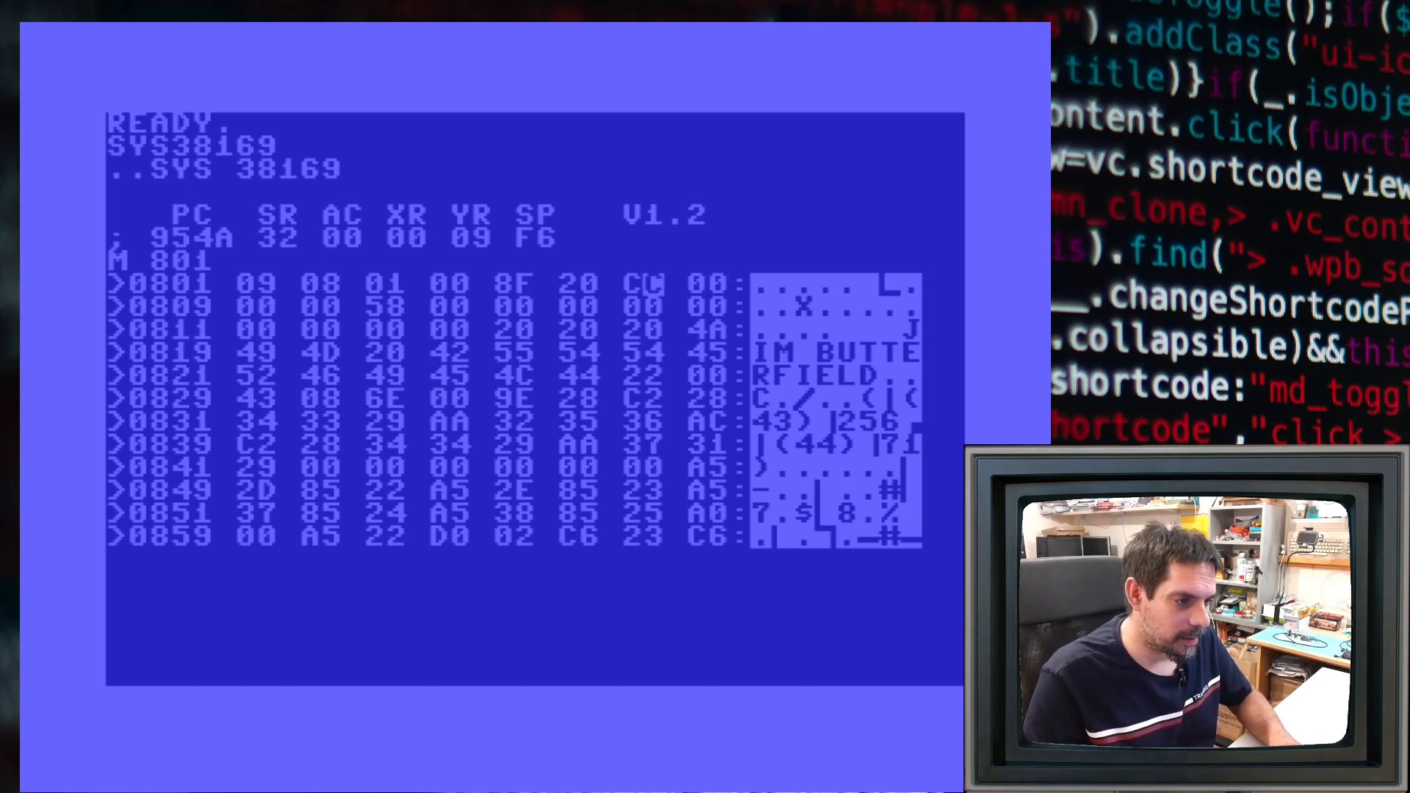
key(Left)
key(Left)
key(Right)
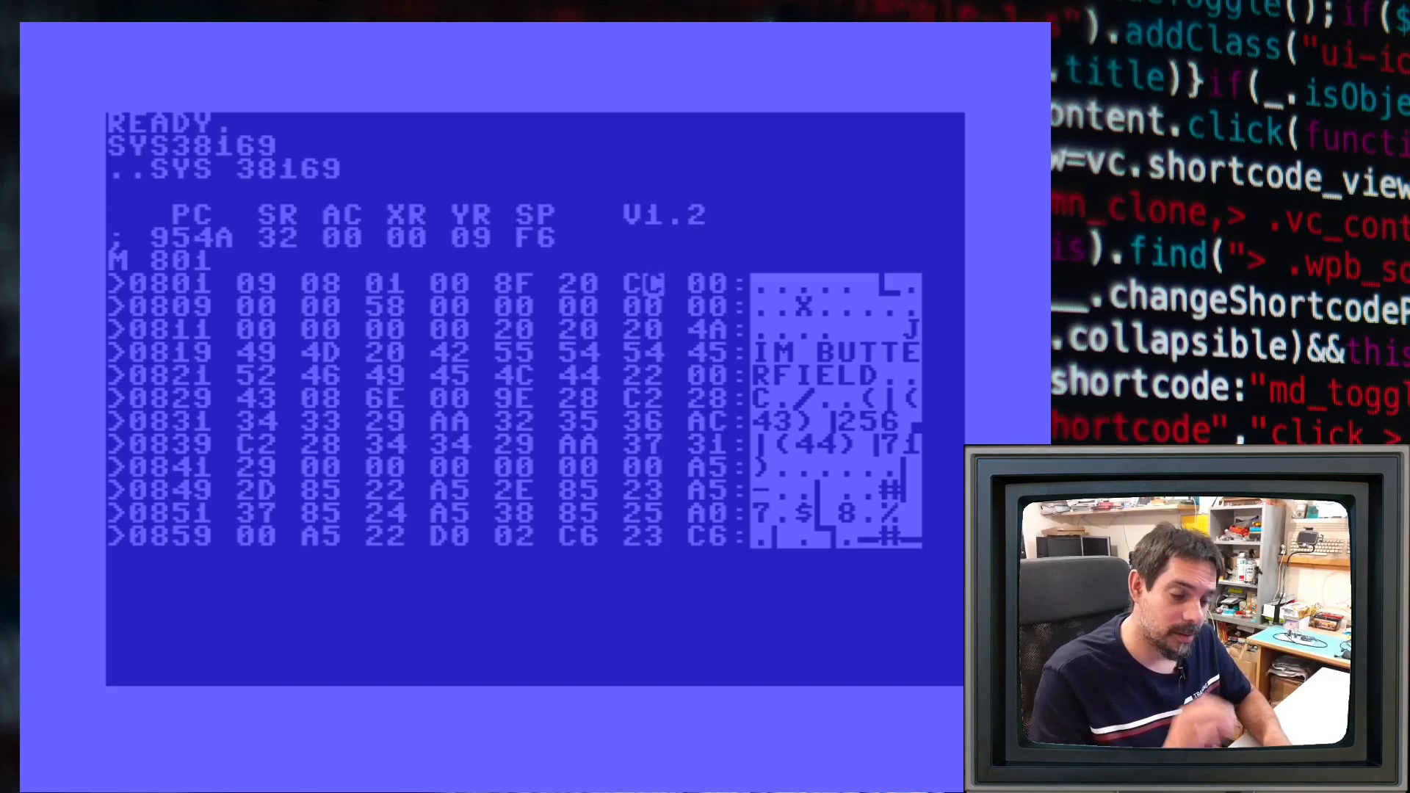
text(B)
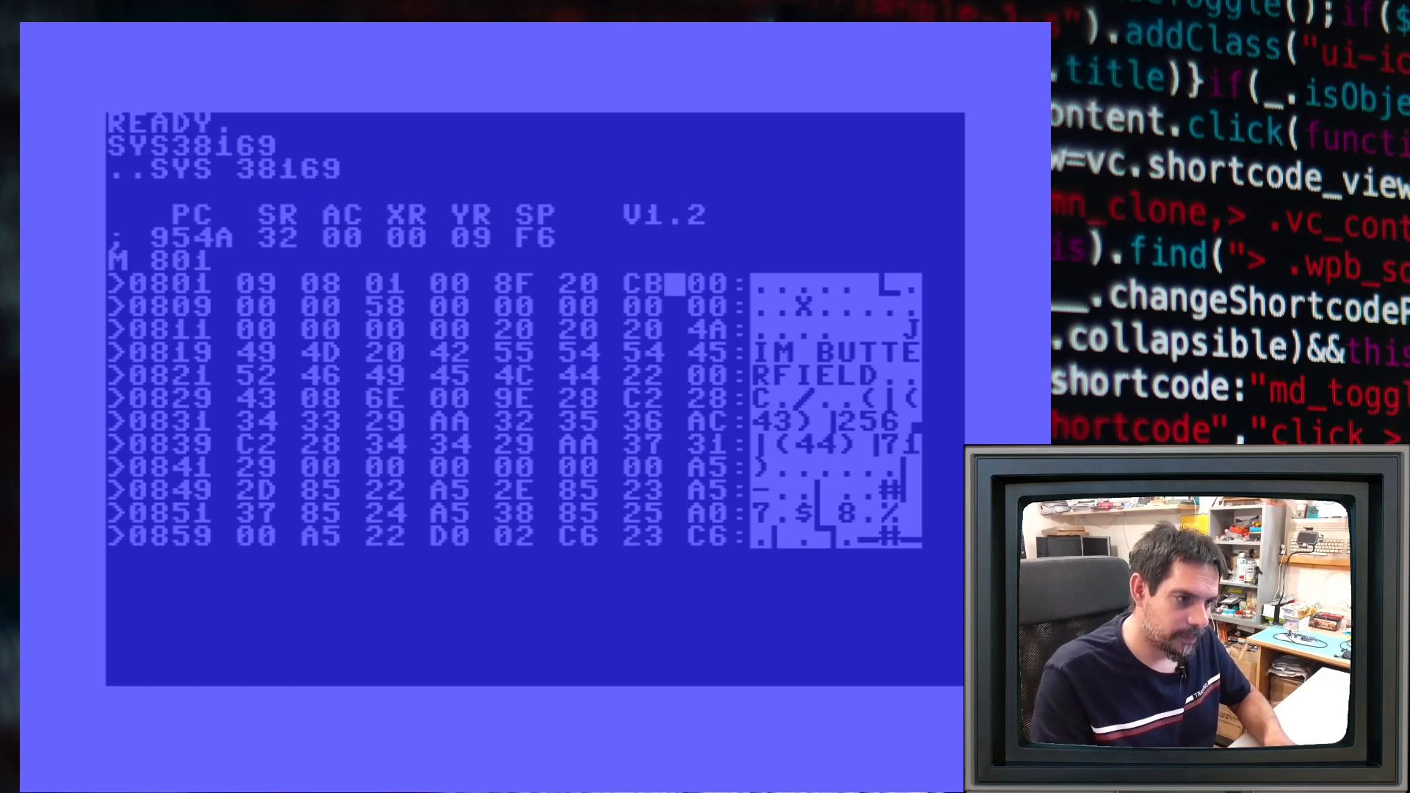
key(Return)
Exit Supermon+64 with X back to the BASIC READY prompt
key(Down)
key(Down)
key(Down)
key(Down)
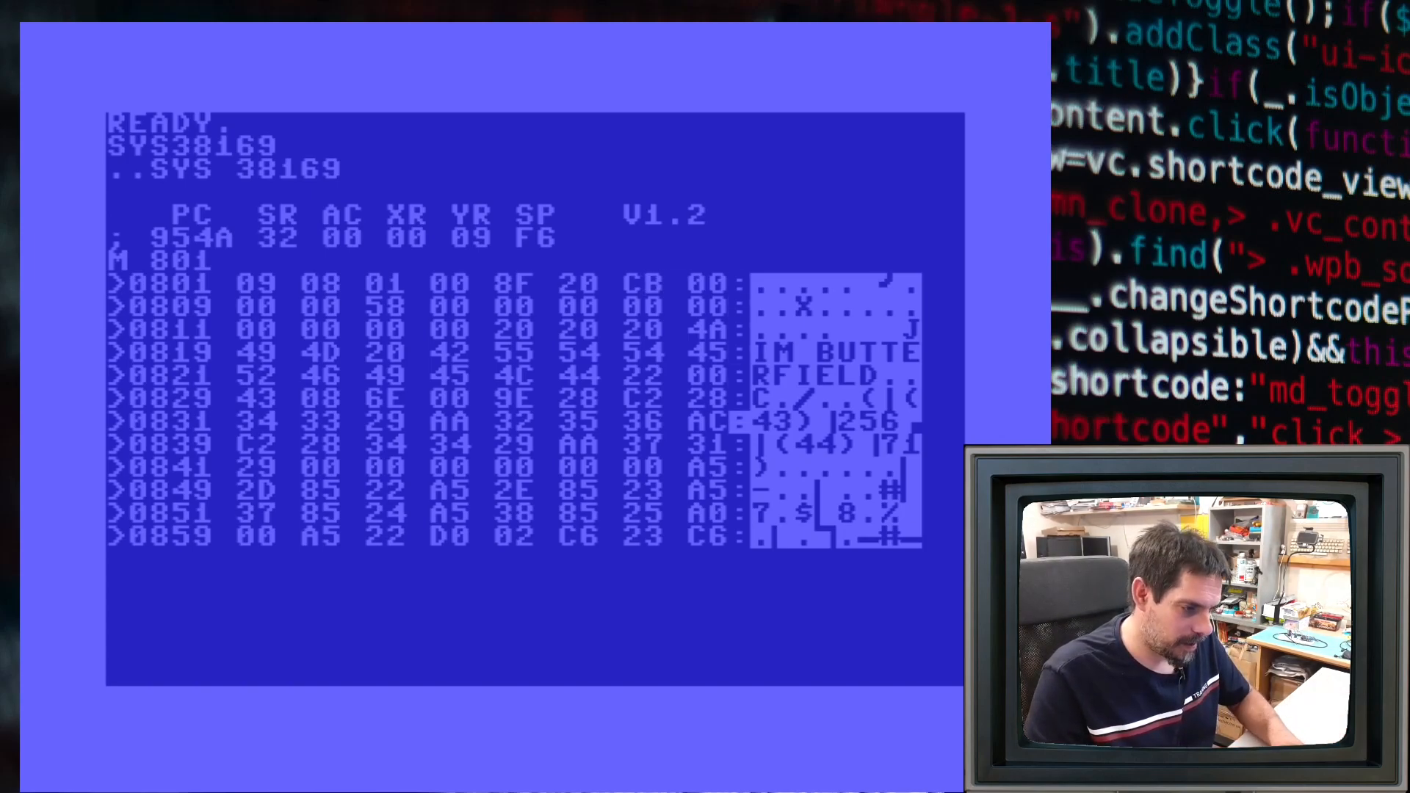
key(Down)
key(Down)
key(Down)
key(Left)
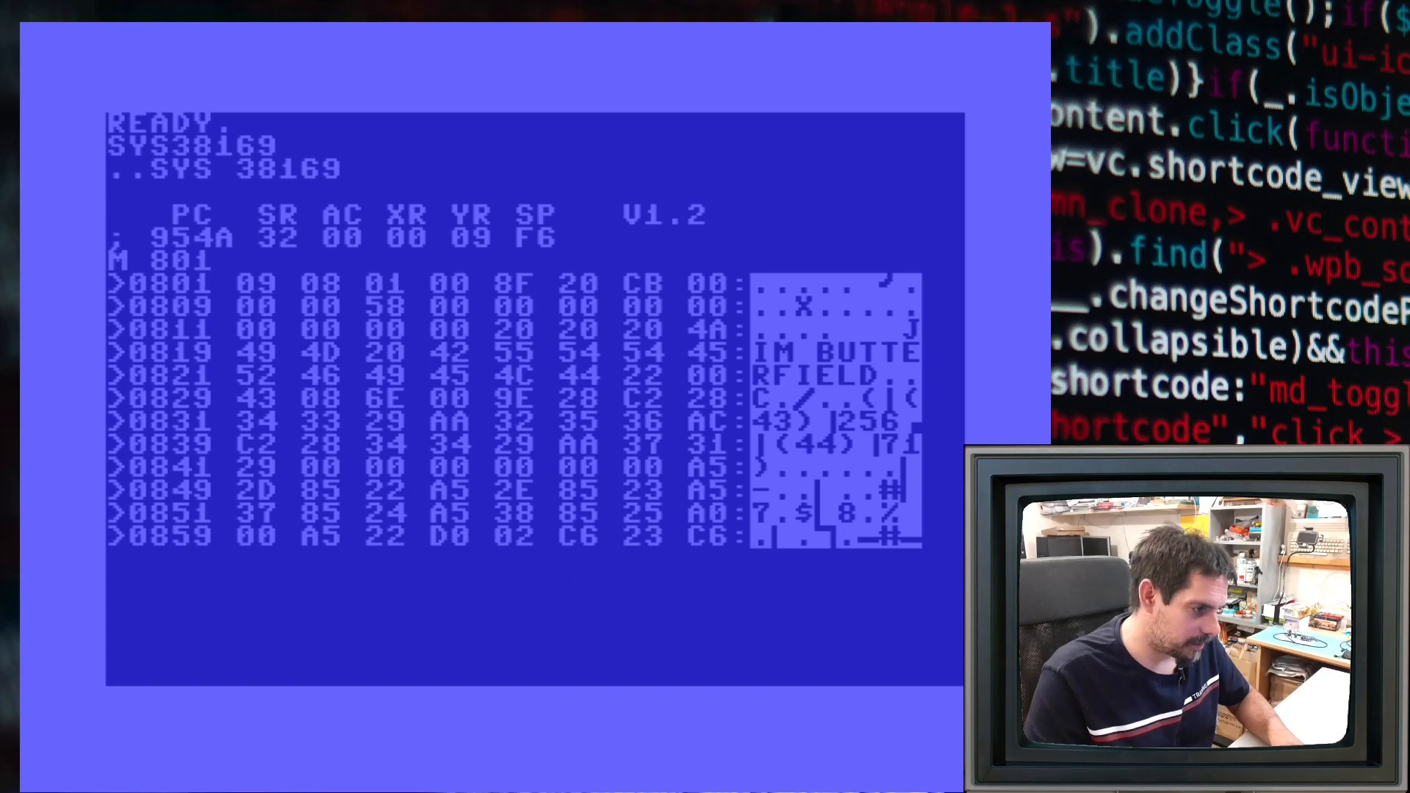
text(X)
key(Return)
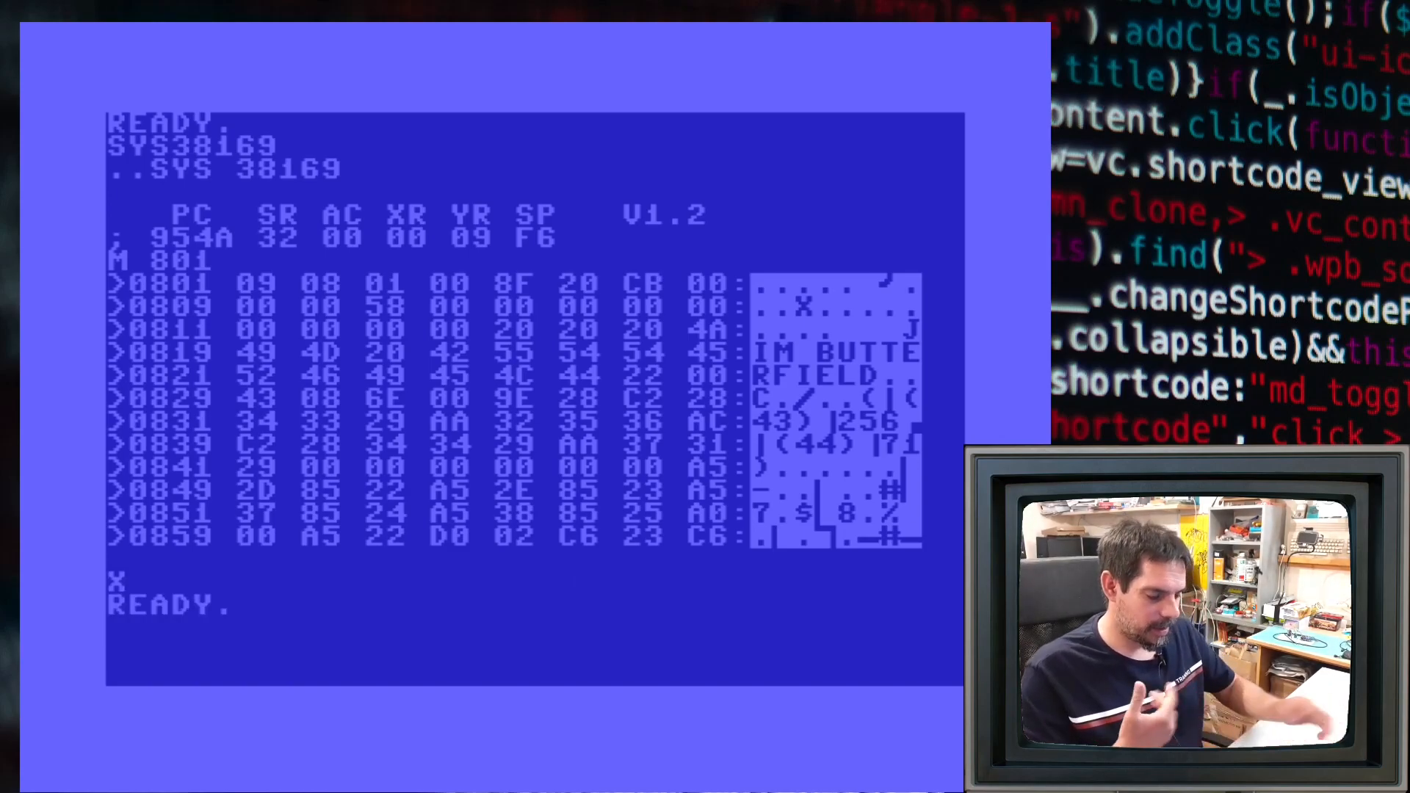
text(LIST)
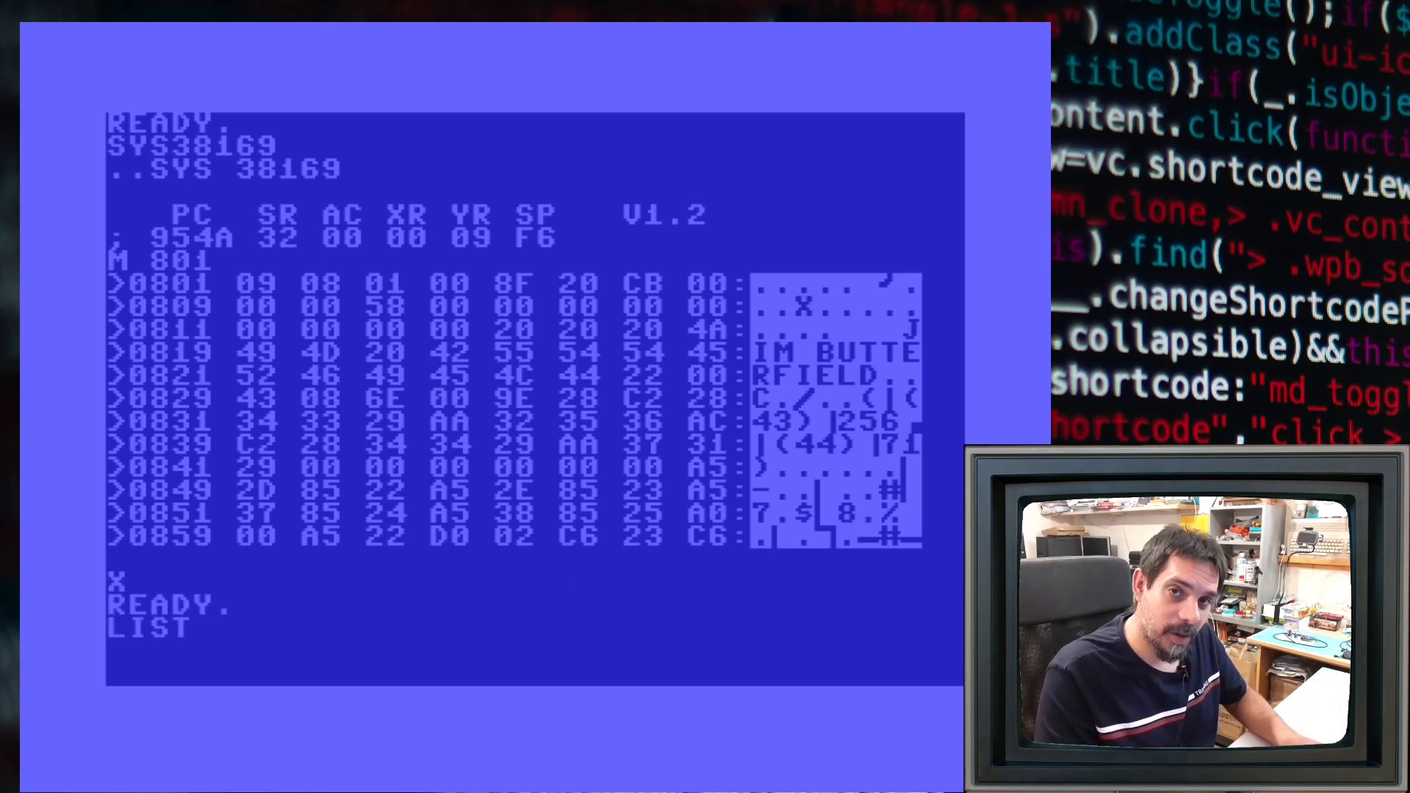
LIST the patched program so line 1 shows as 1 REM GO
key(Return)
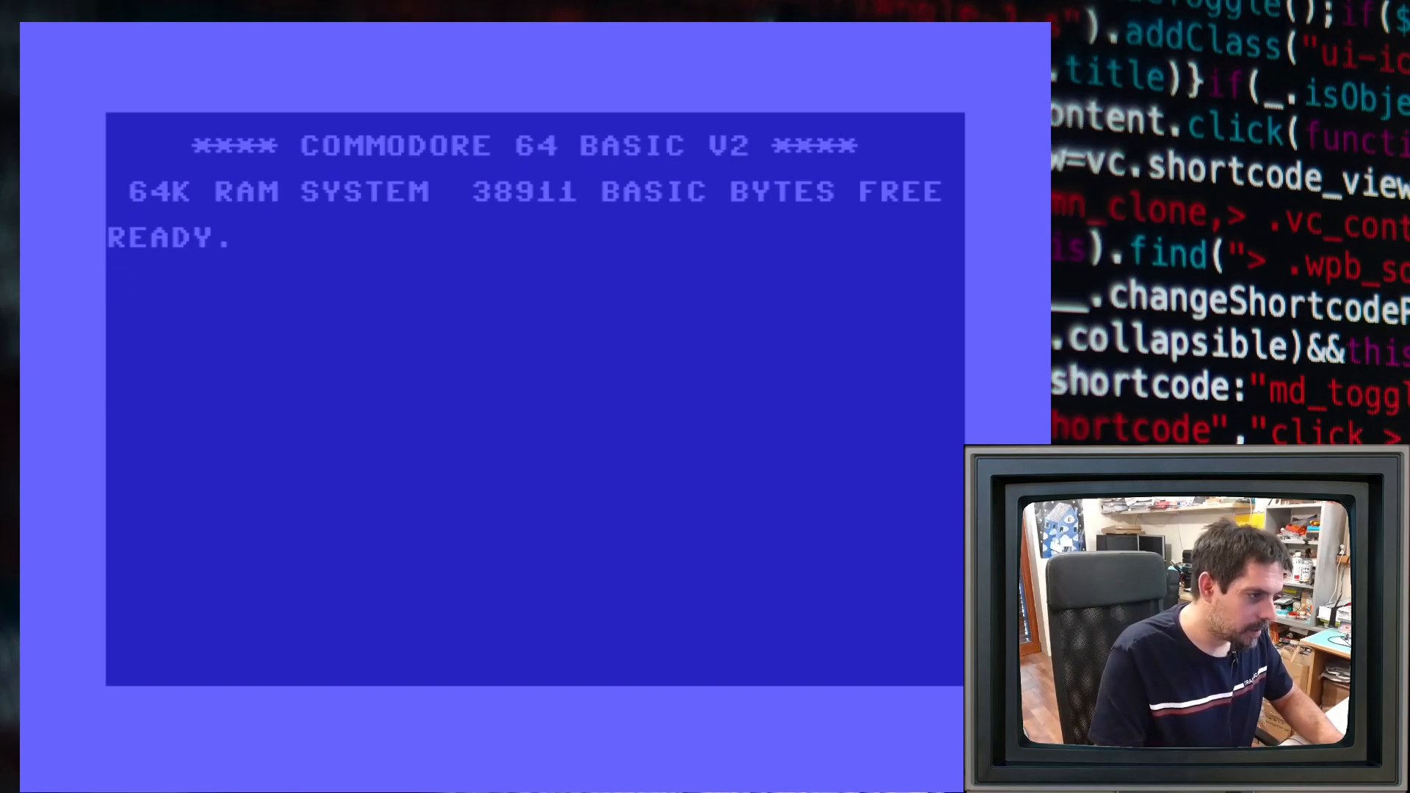
text(1 RE)
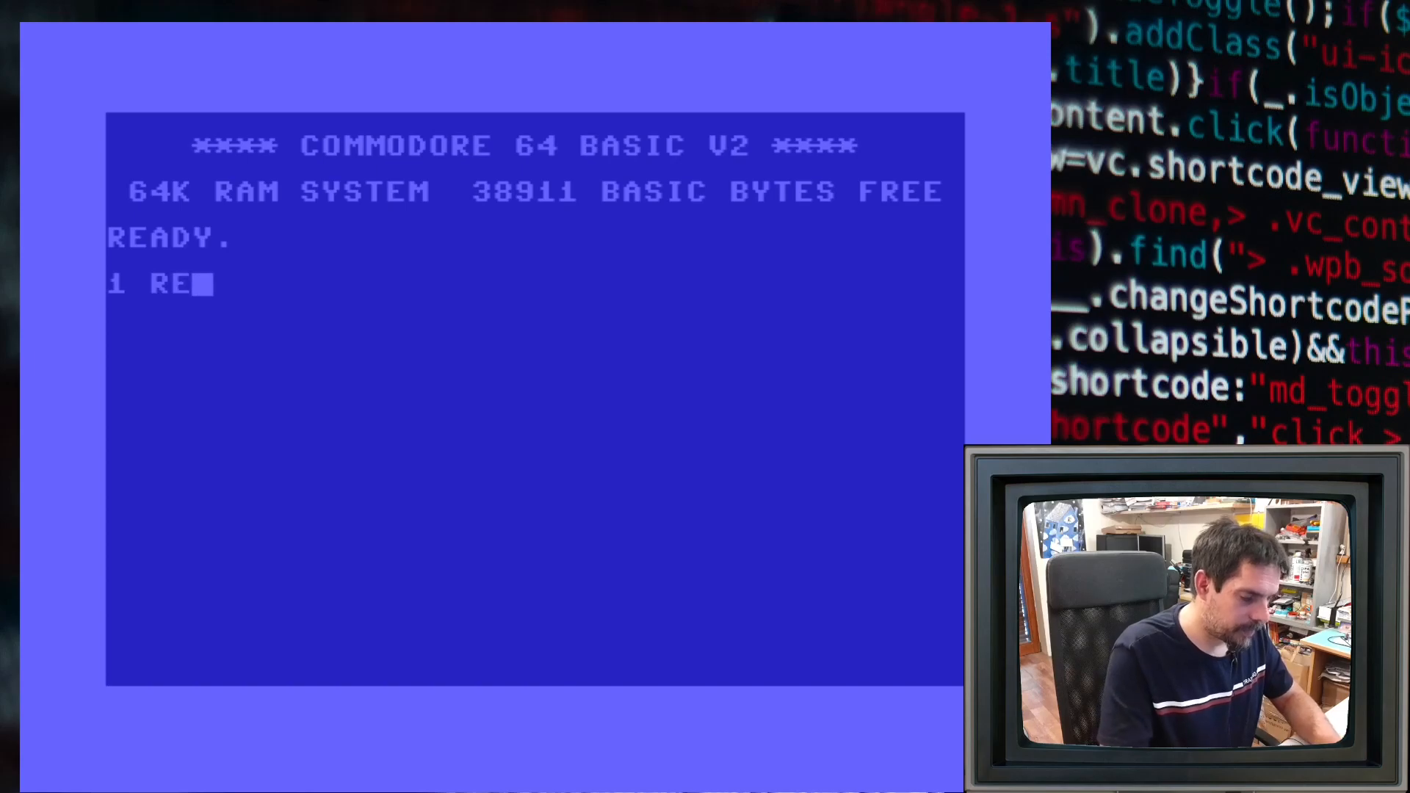
text(M )
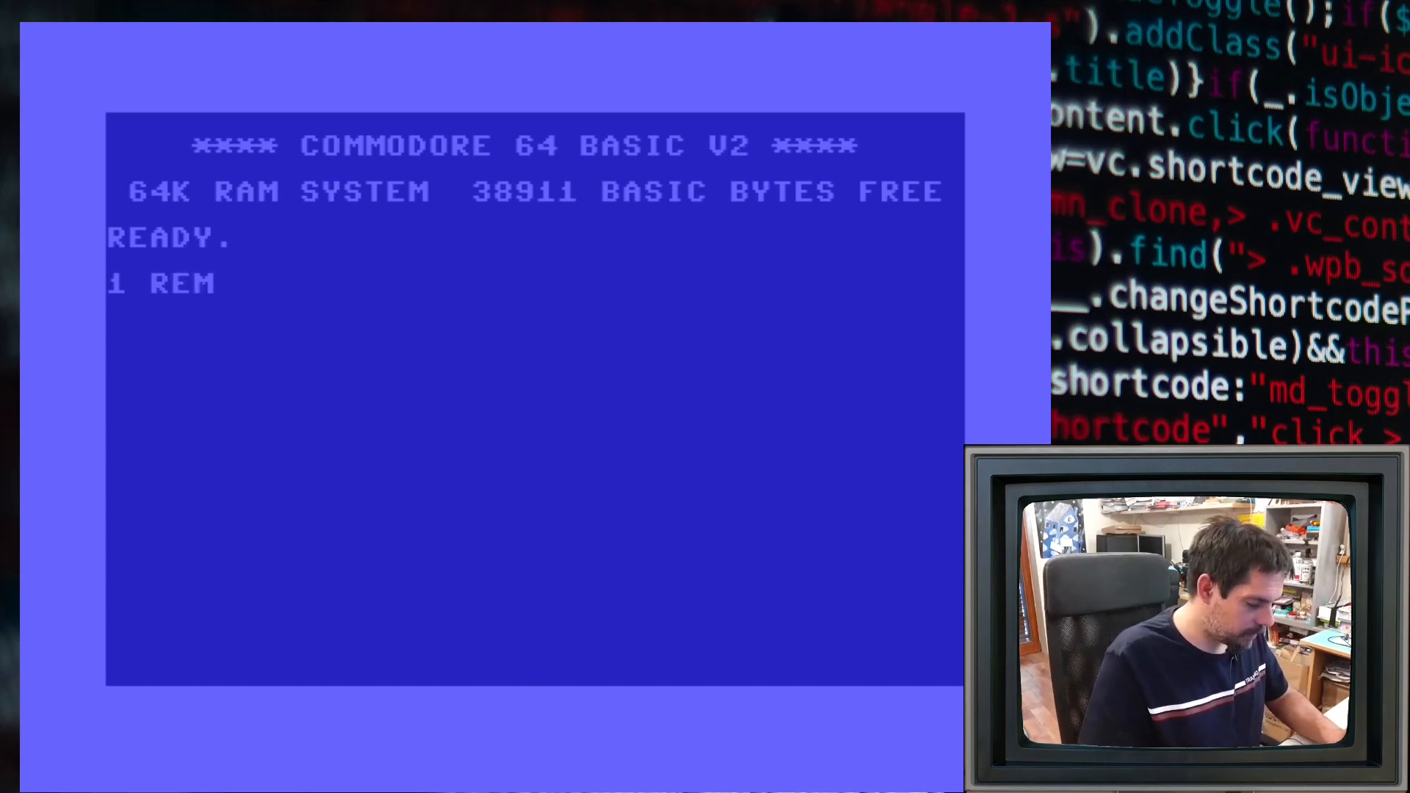
text(" )
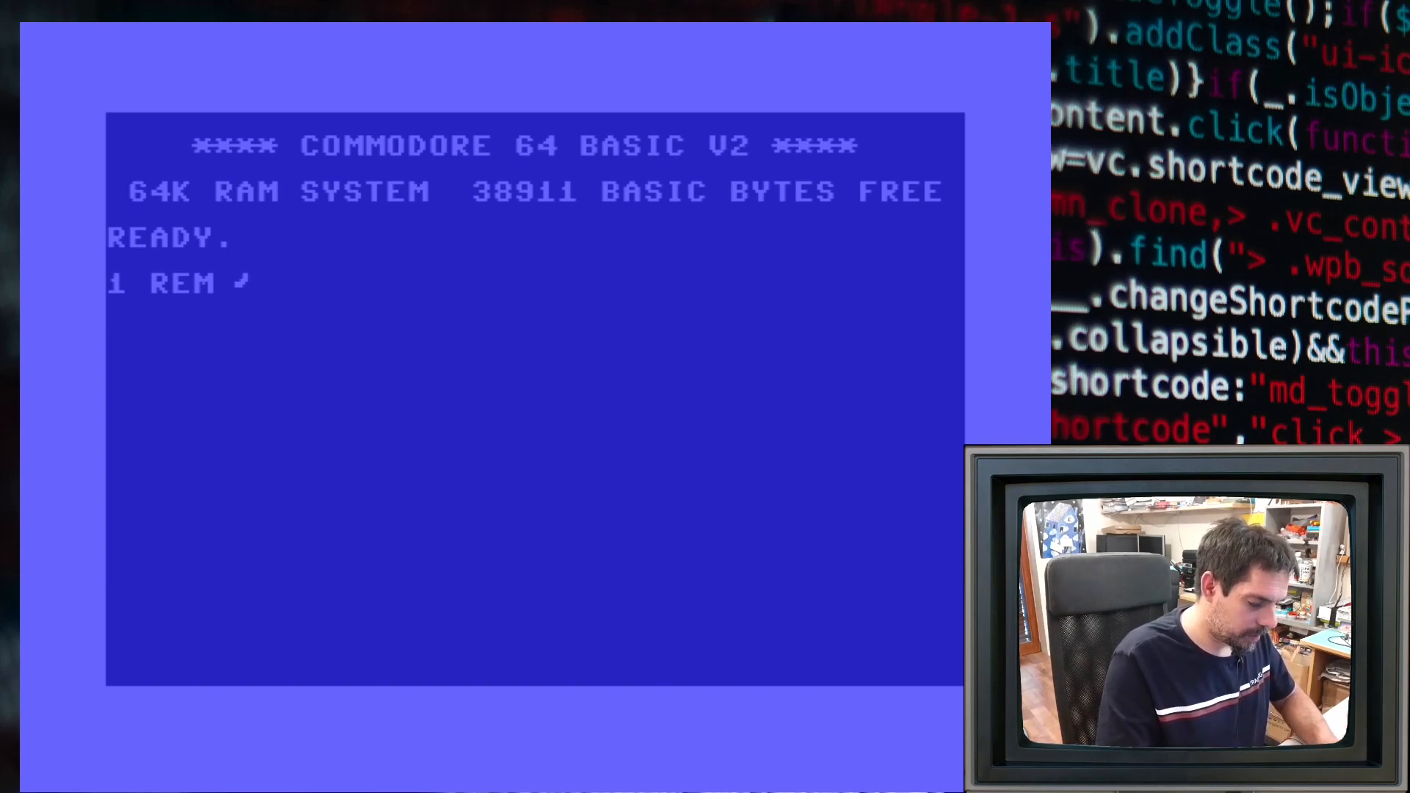
text(LIST)
Enter line 1 REM with a shifted character and LIST it back
key(Return)
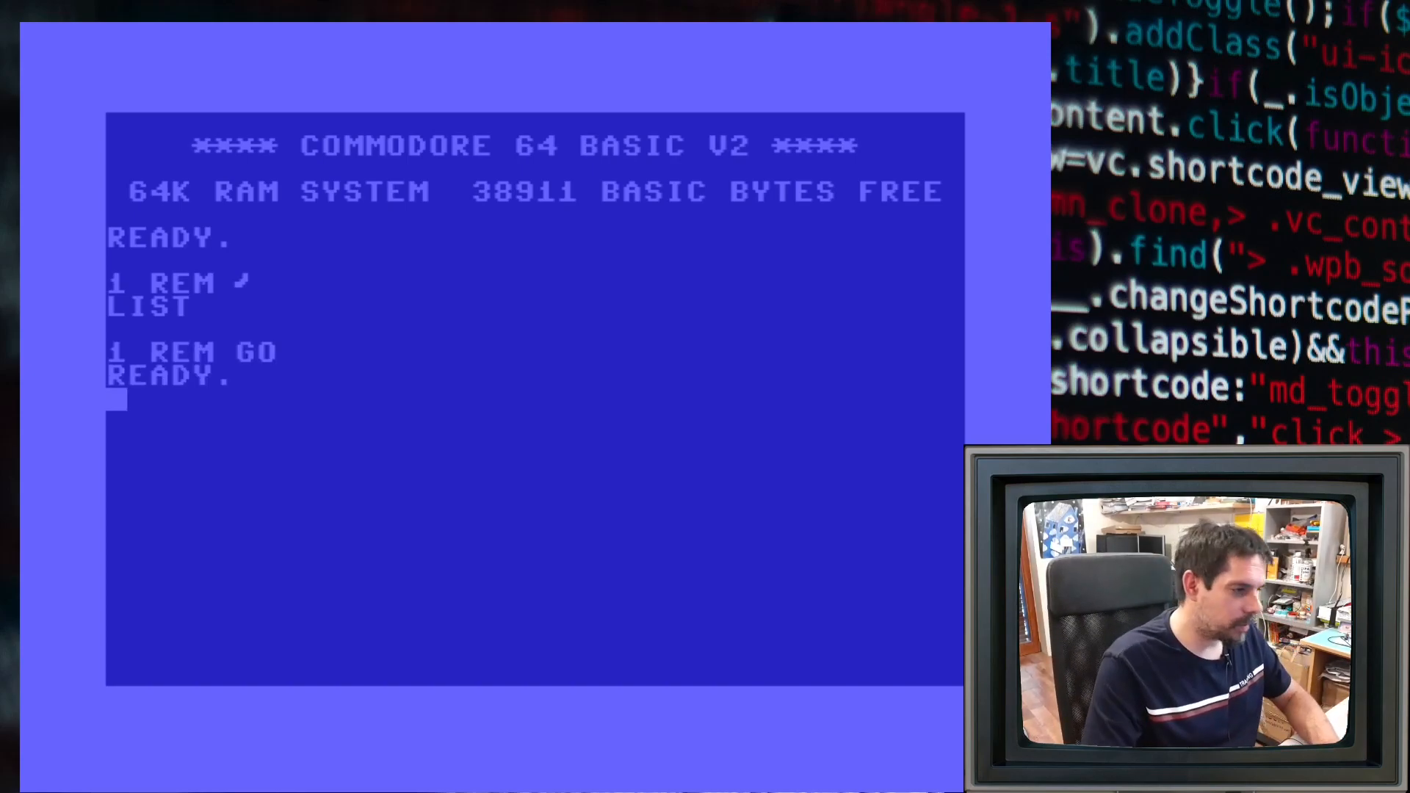
key(Up)
key(Up)
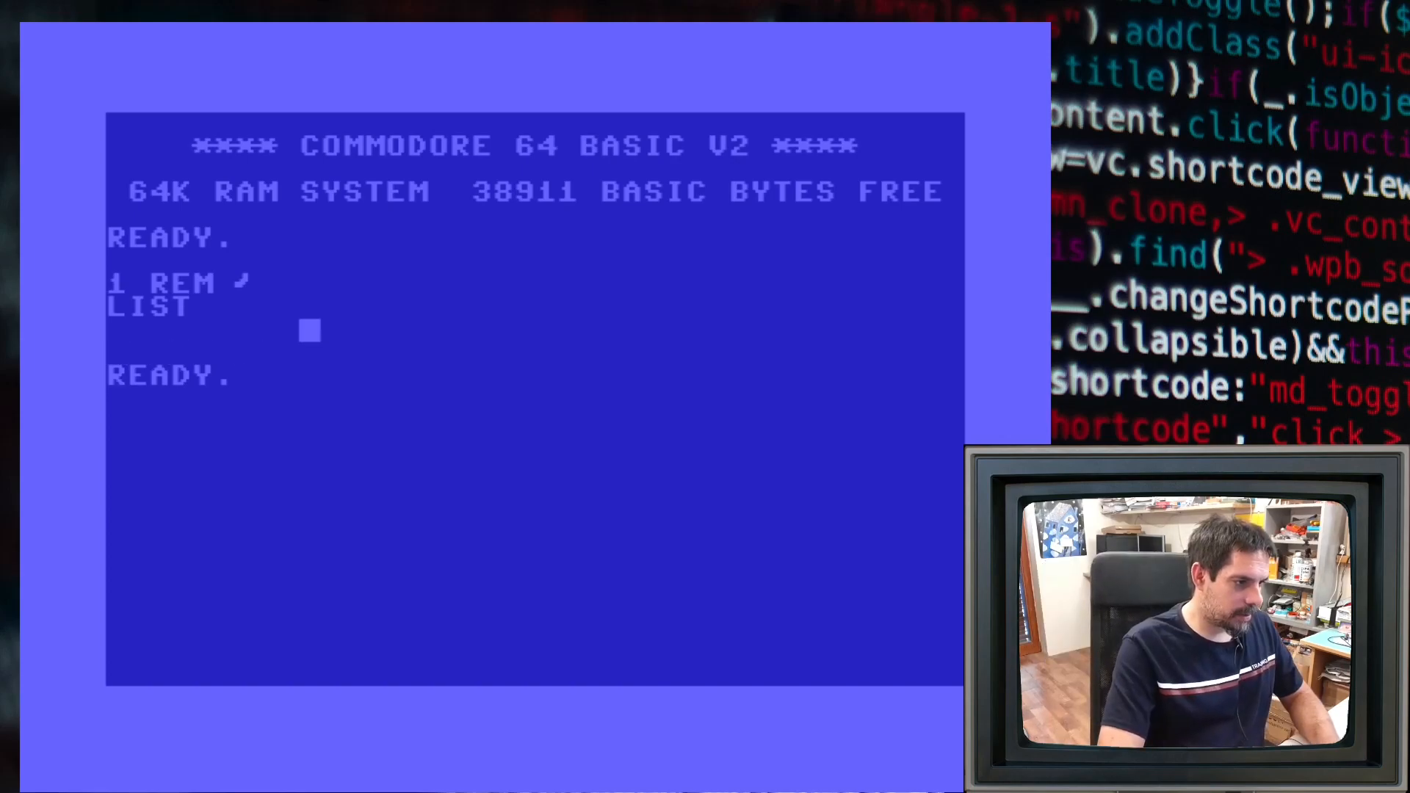
key(Up)
key(Up)
key(Left)
key(Left)
key(Left)
key(Left)
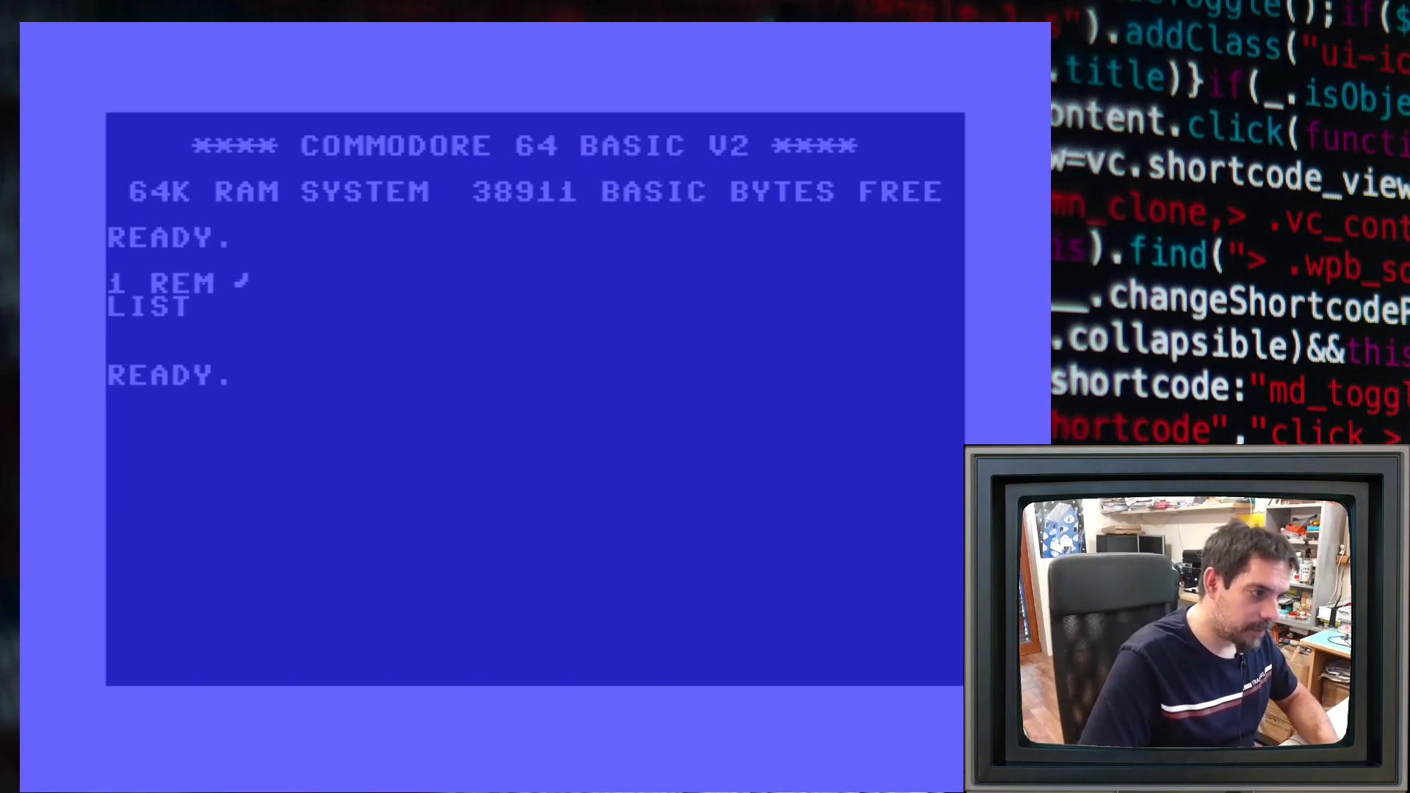
text(")
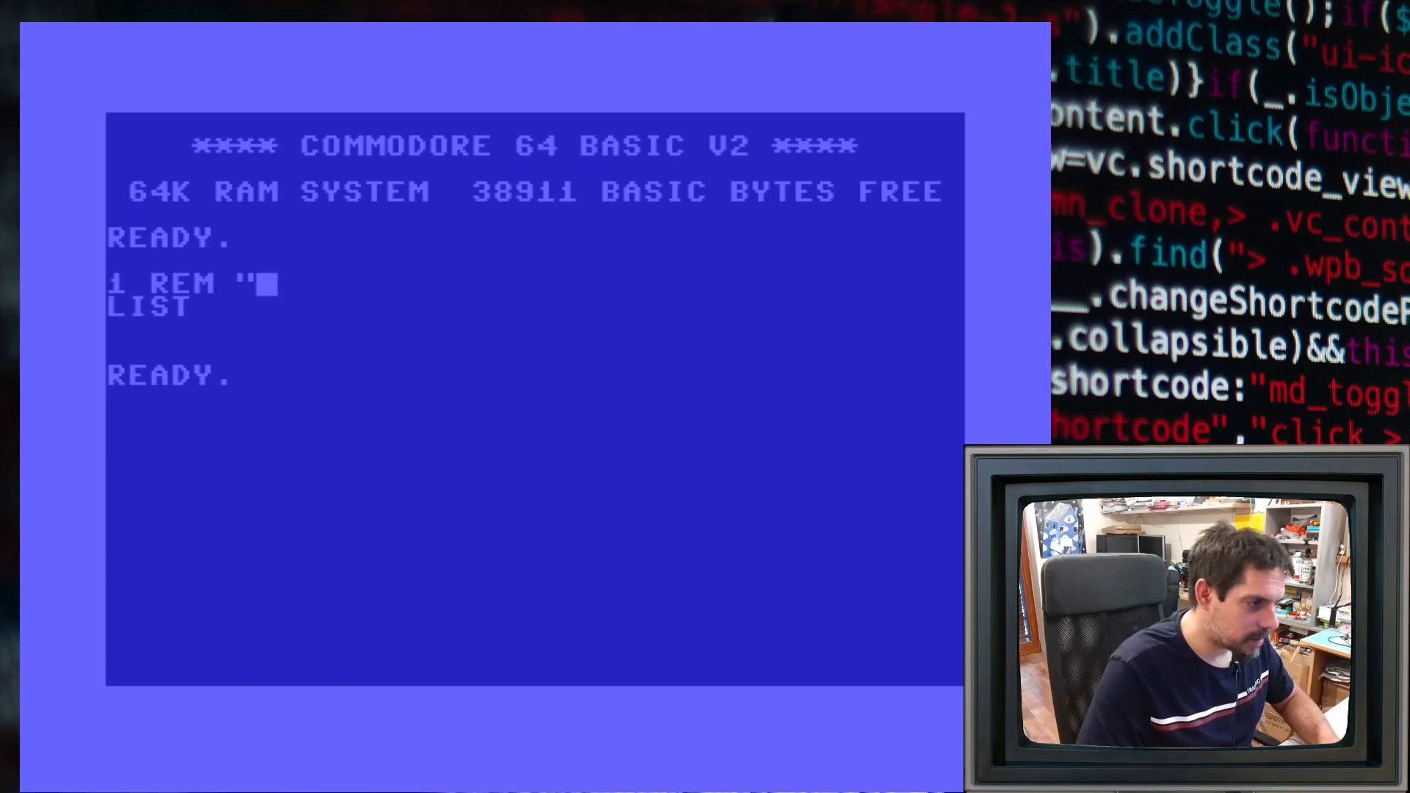
text(♥)
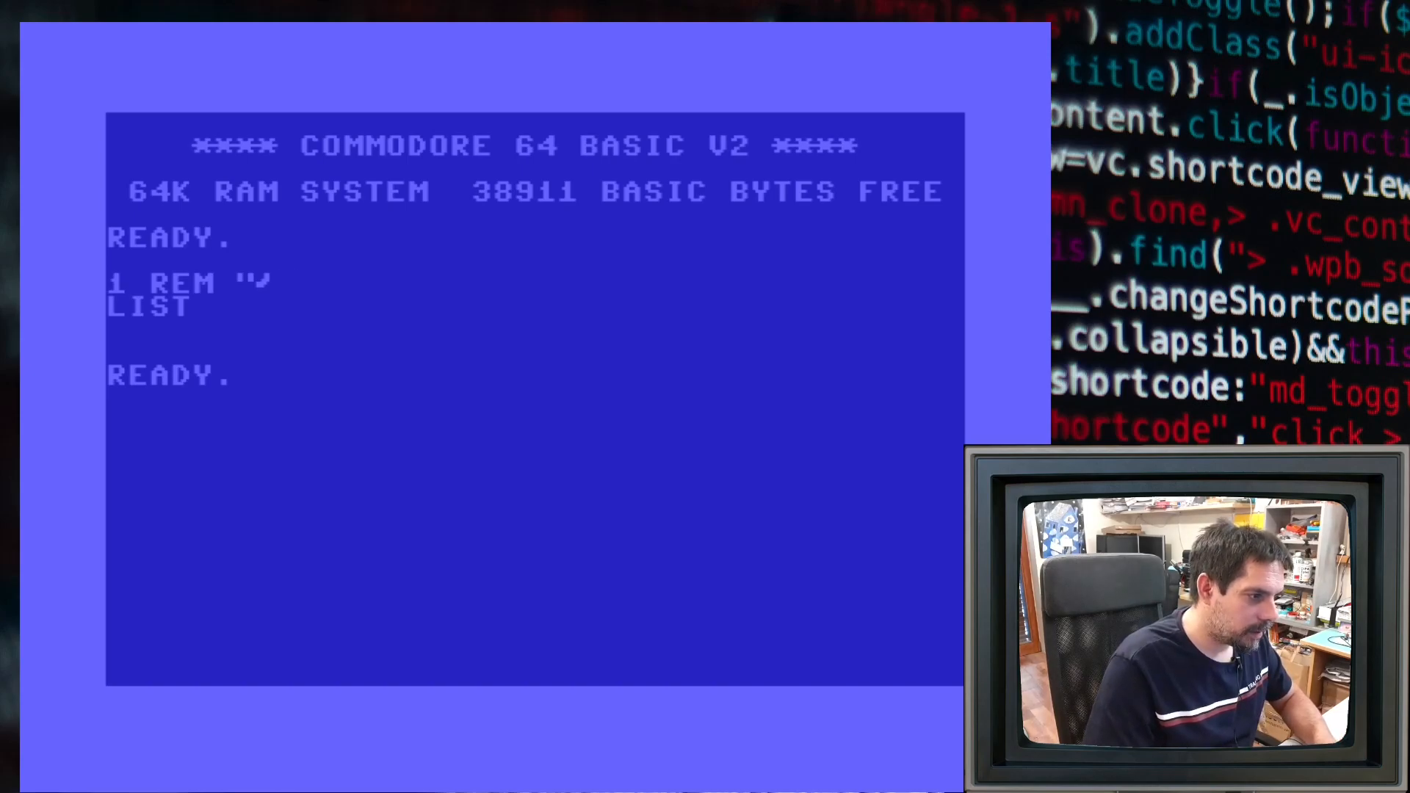
Insert a double quote before the shifted character in line 1 and store it
key(Return)
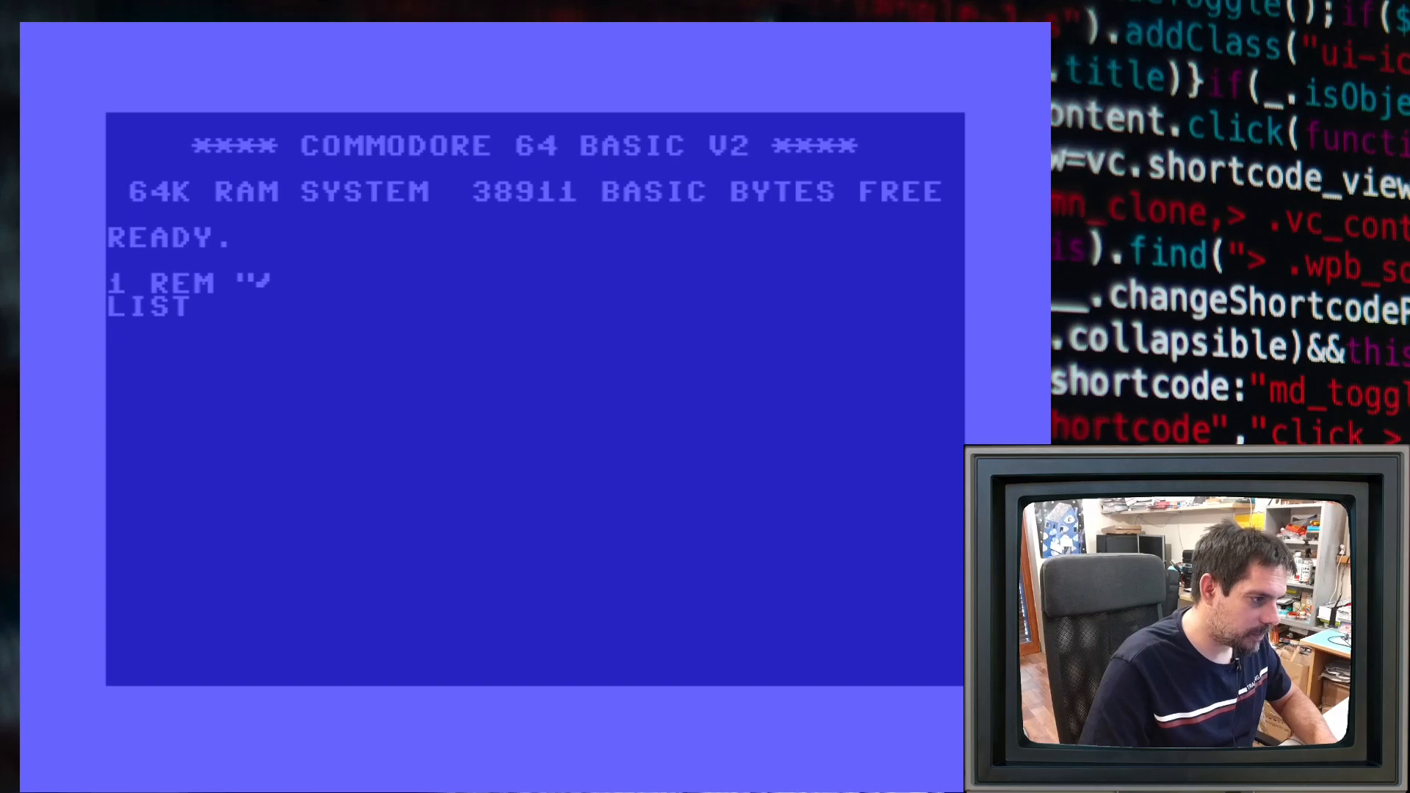
key(Left)
key(Left)
key(Left)
LIST again to confirm the quoted REM line shows its graphic character literally
key(Up)
key(Return)
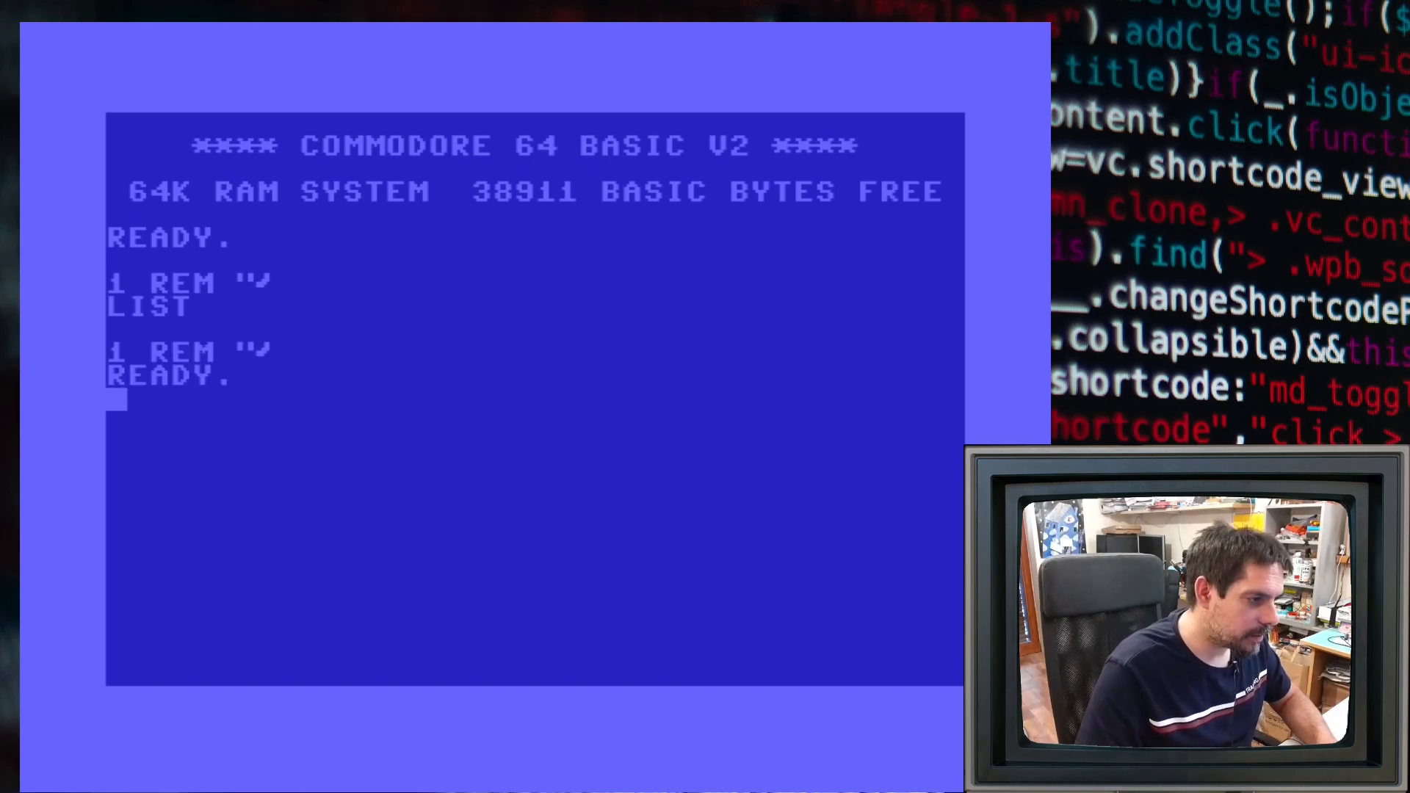
key(Up)
key(Up)
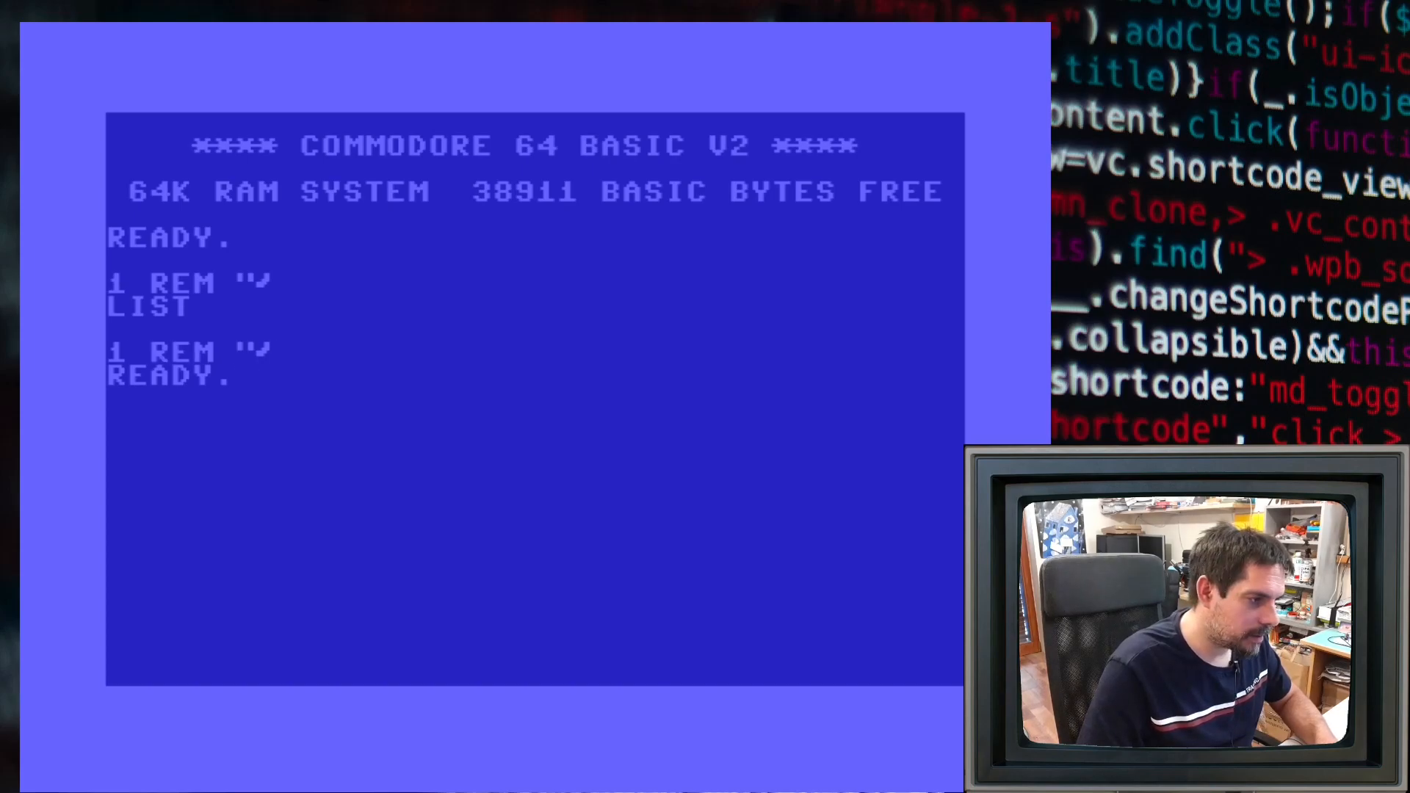
key(Down)
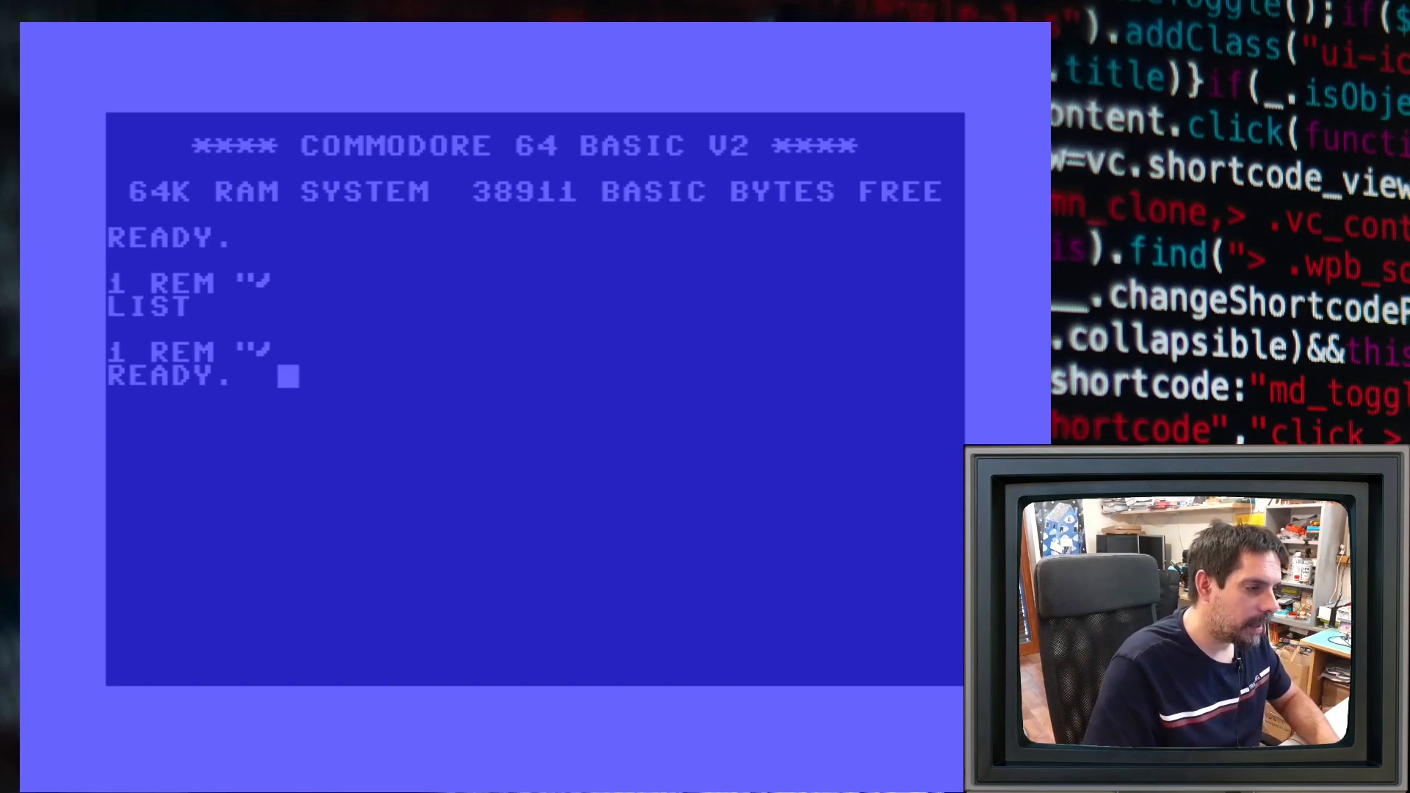
key(Up)
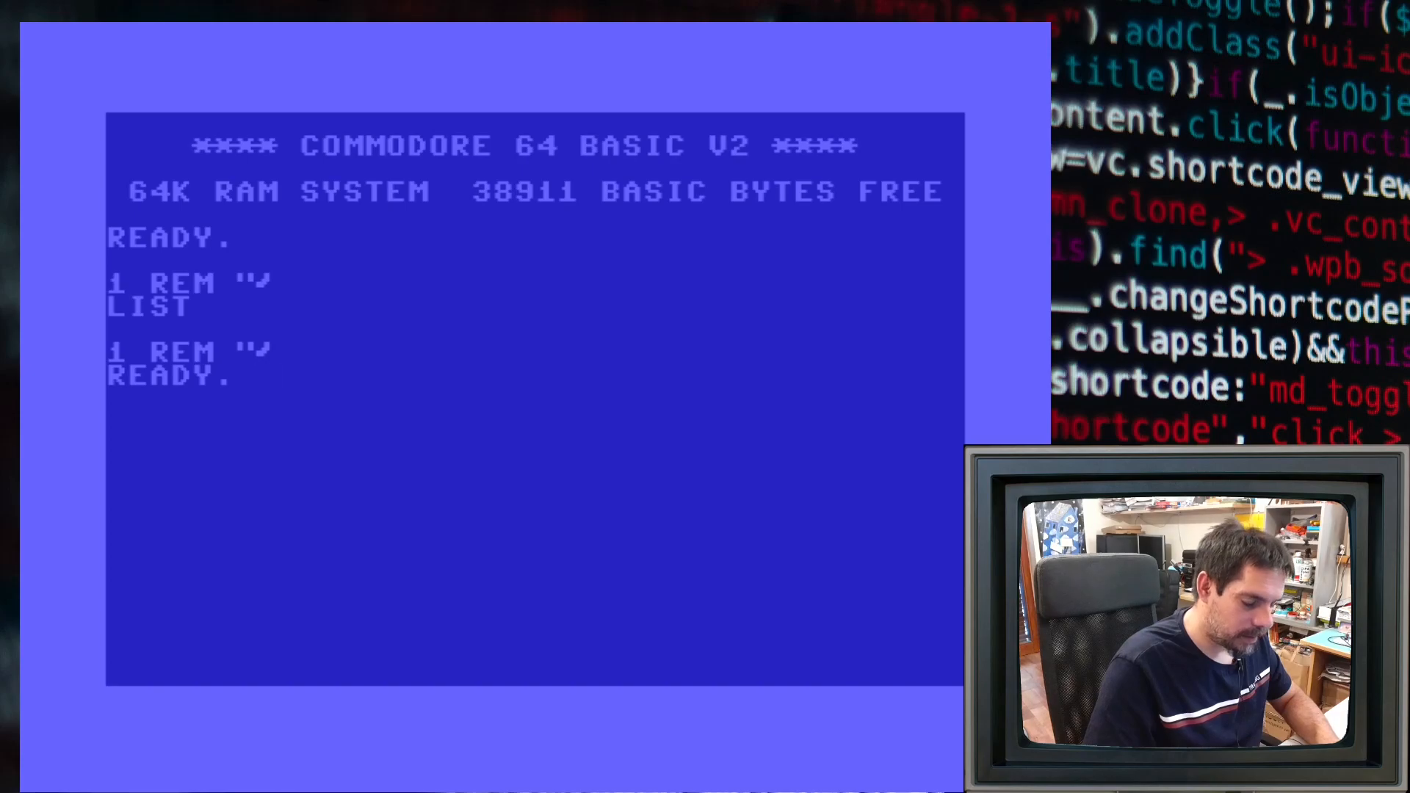
Erase the leftover READY., add a shifted | after the quote and LIST the line
key(BackSpace)
key(BackSpace)
key(BackSpace)
key(Up)
key(Right)
key(Right)
key(Right)
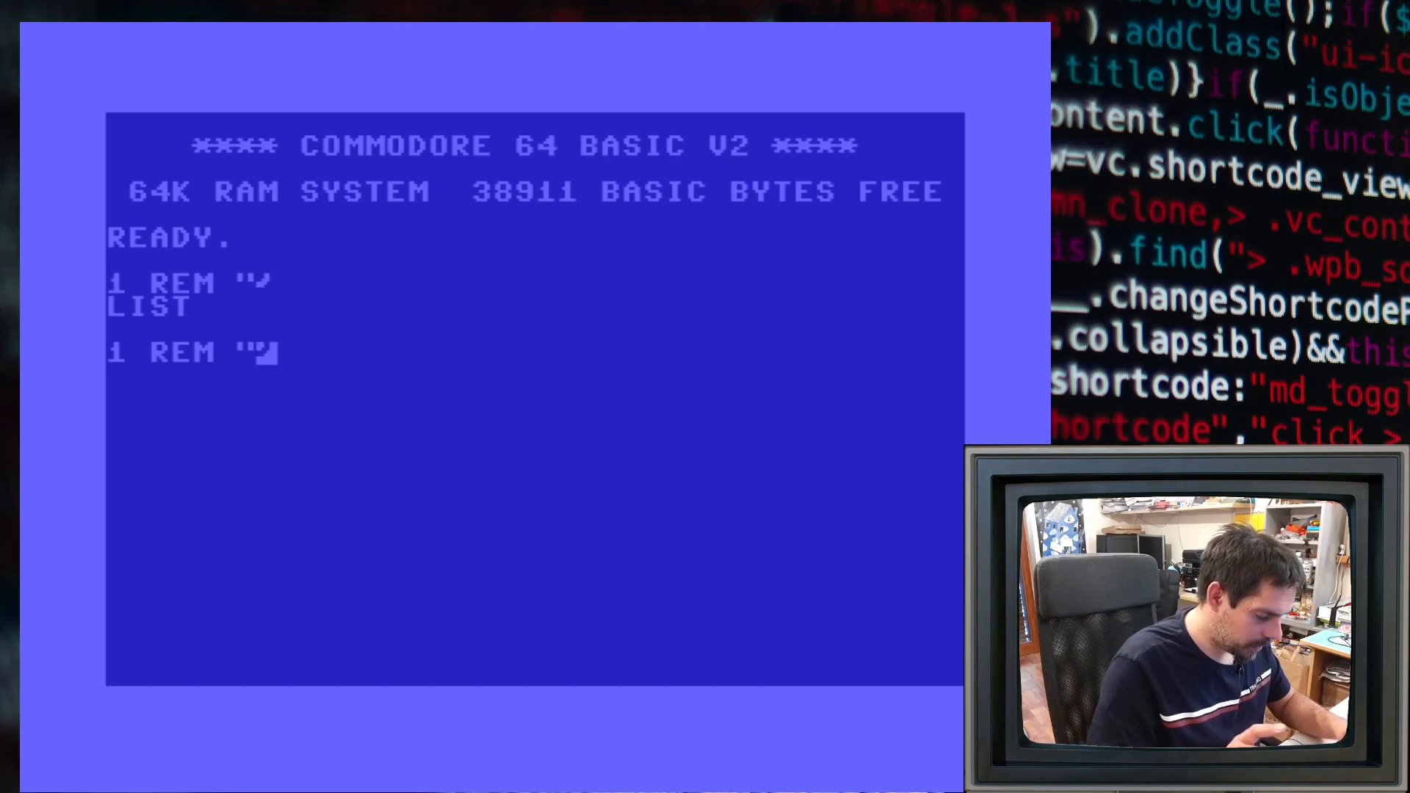
text(|↲)
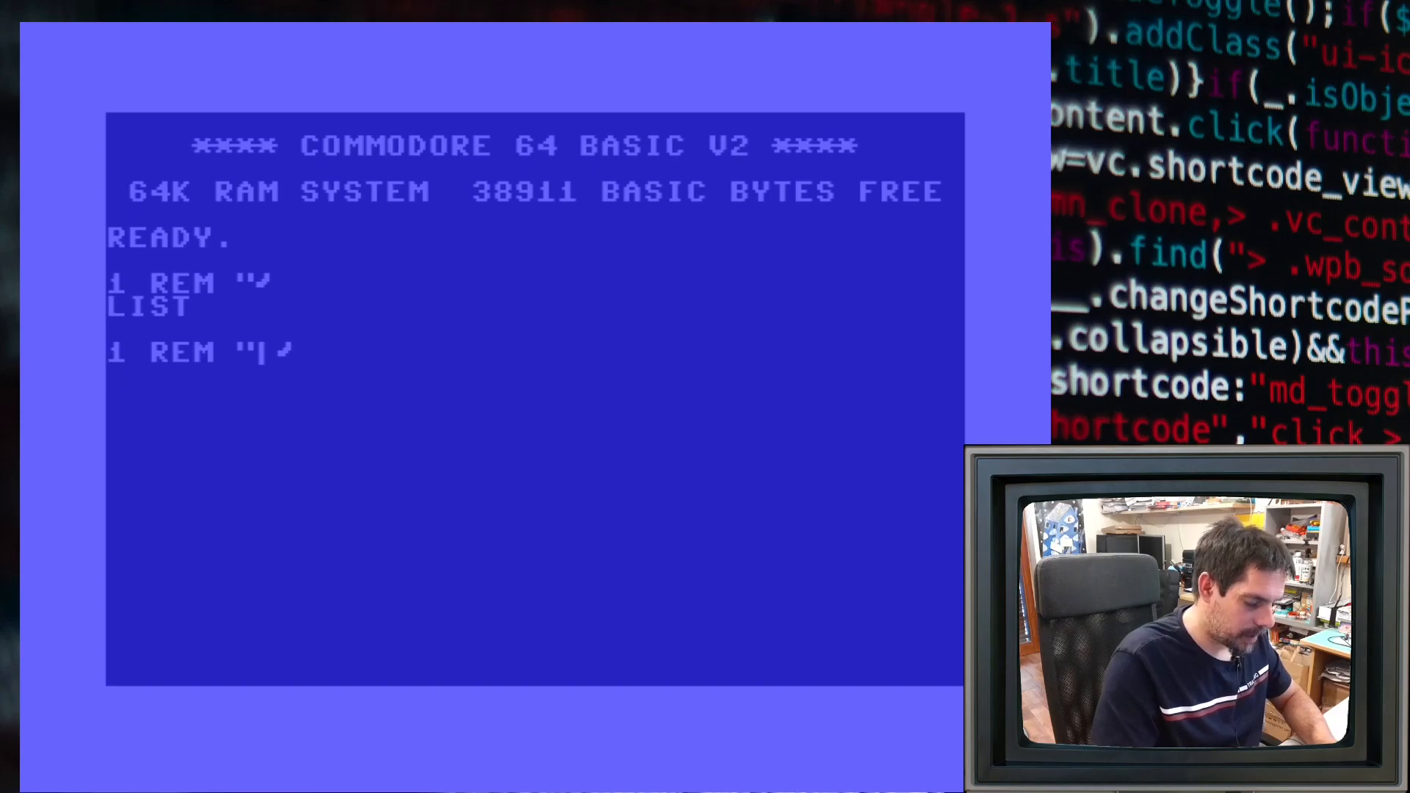
text(LIST)
key(Return)
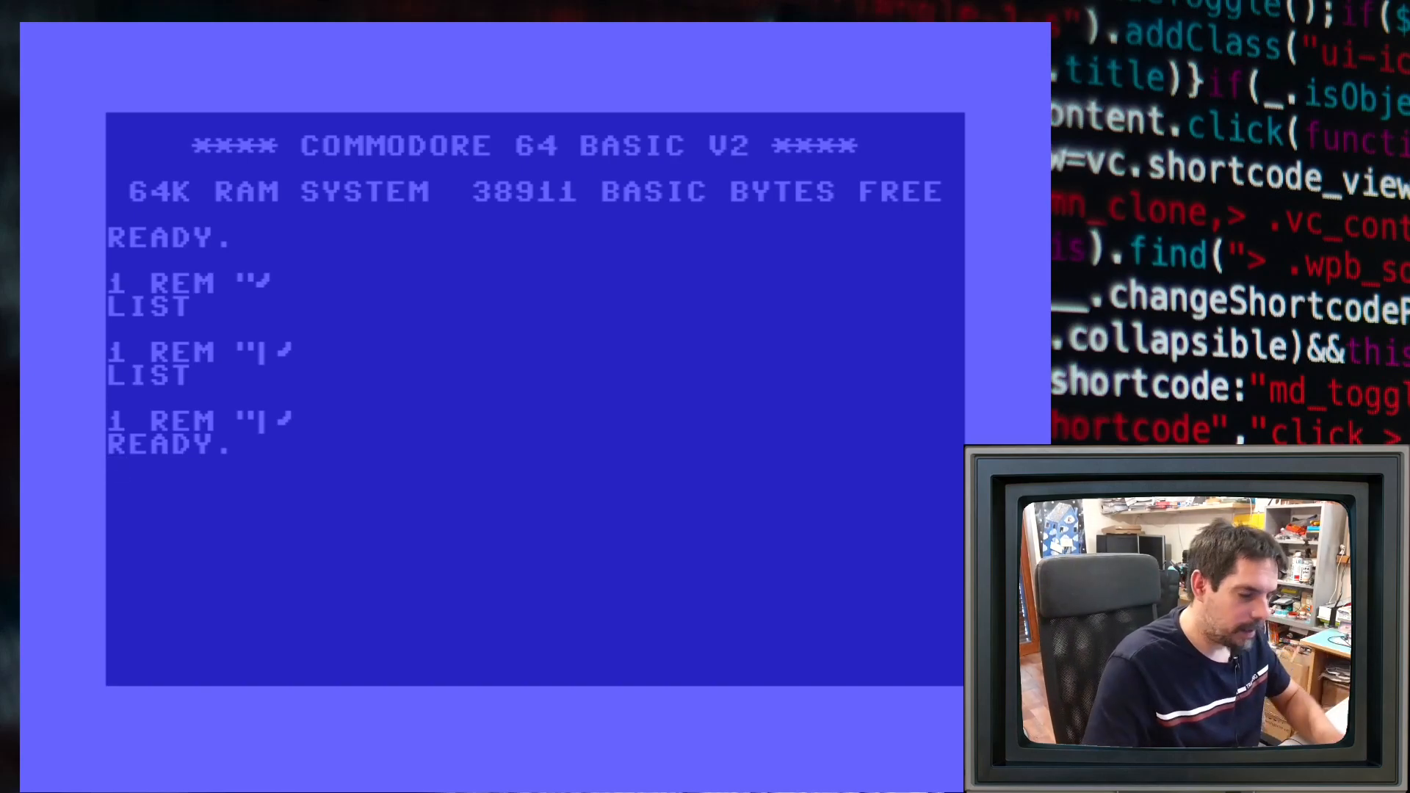
key(Up)
key(Up)
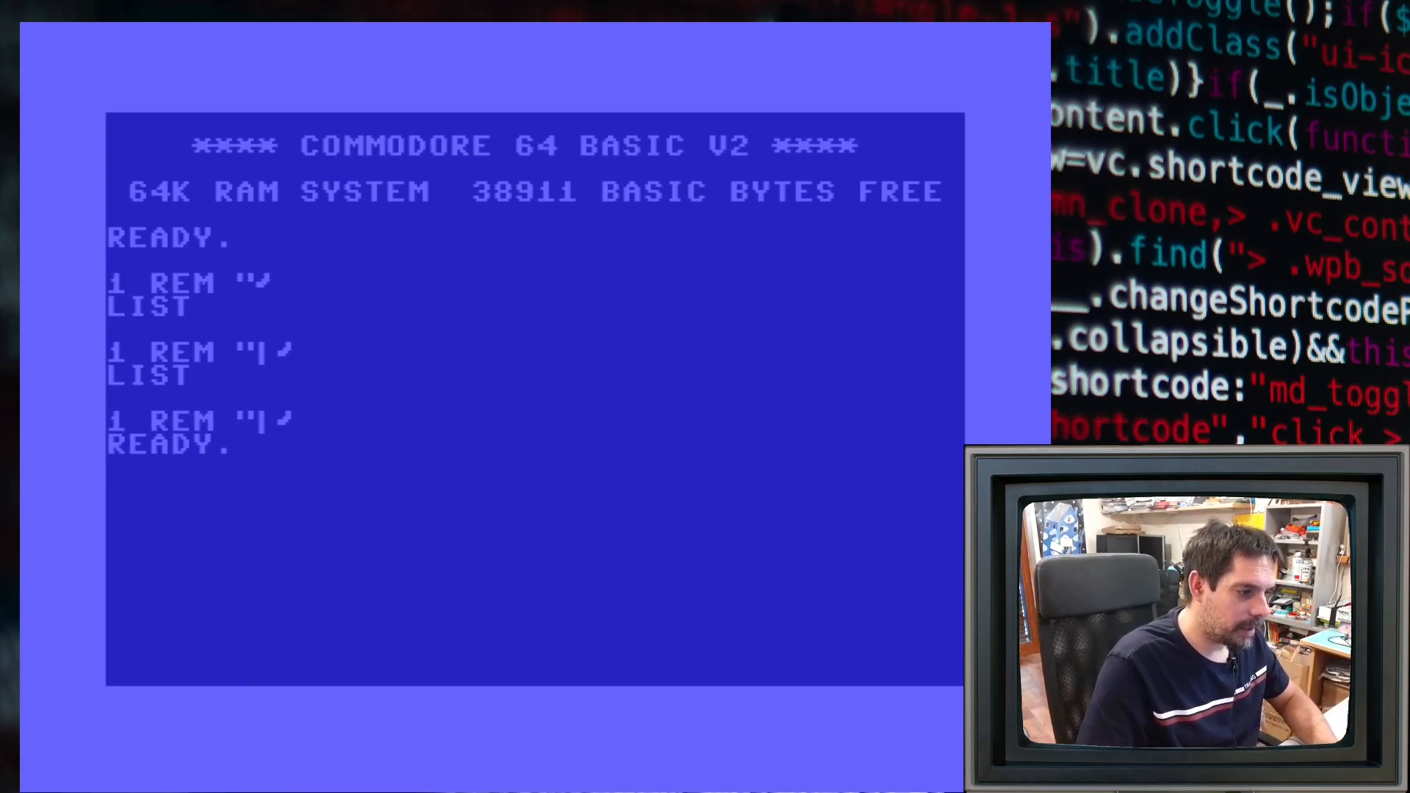
Overtype the quote with a space so LIST shows line 1 as 1 REM LETGO
key(Right)
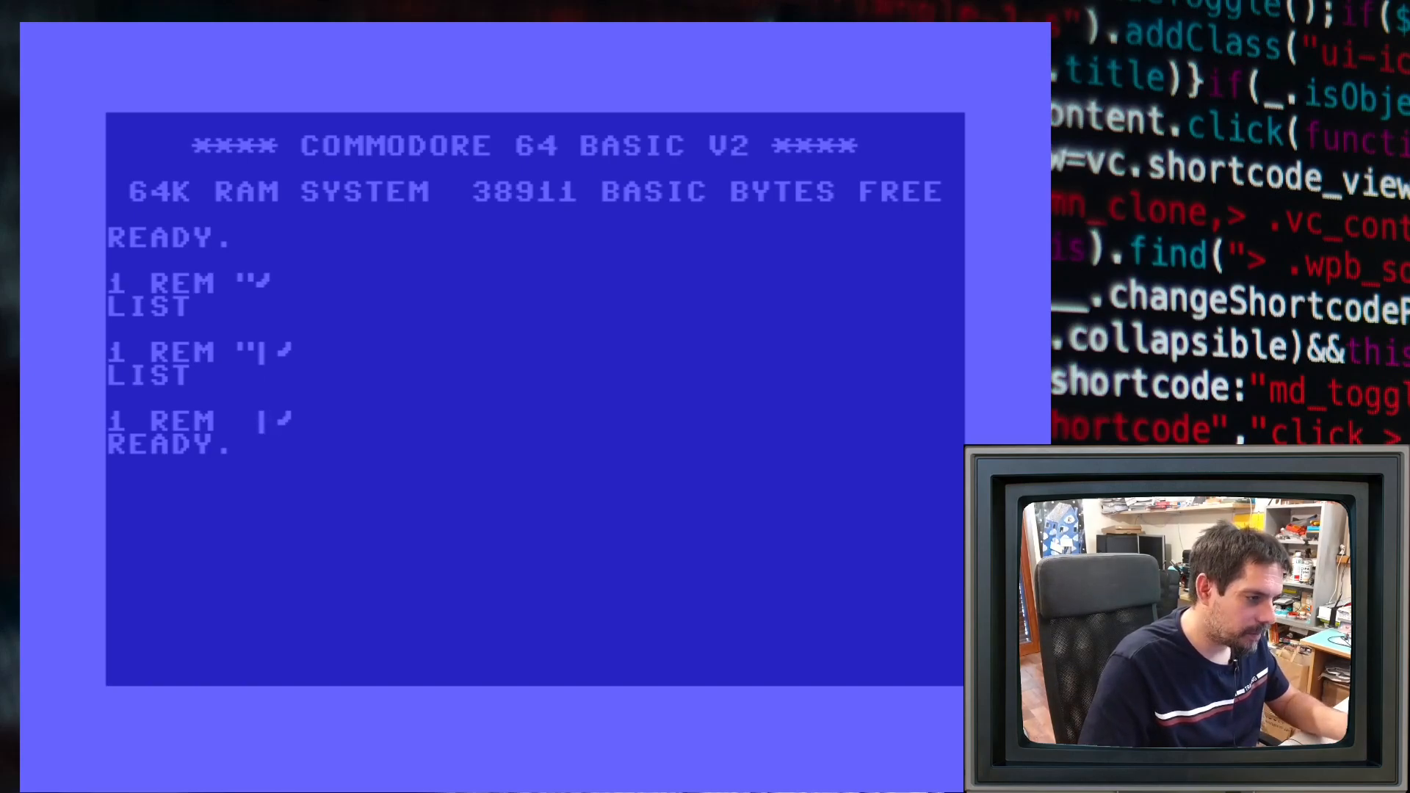
key(Down)
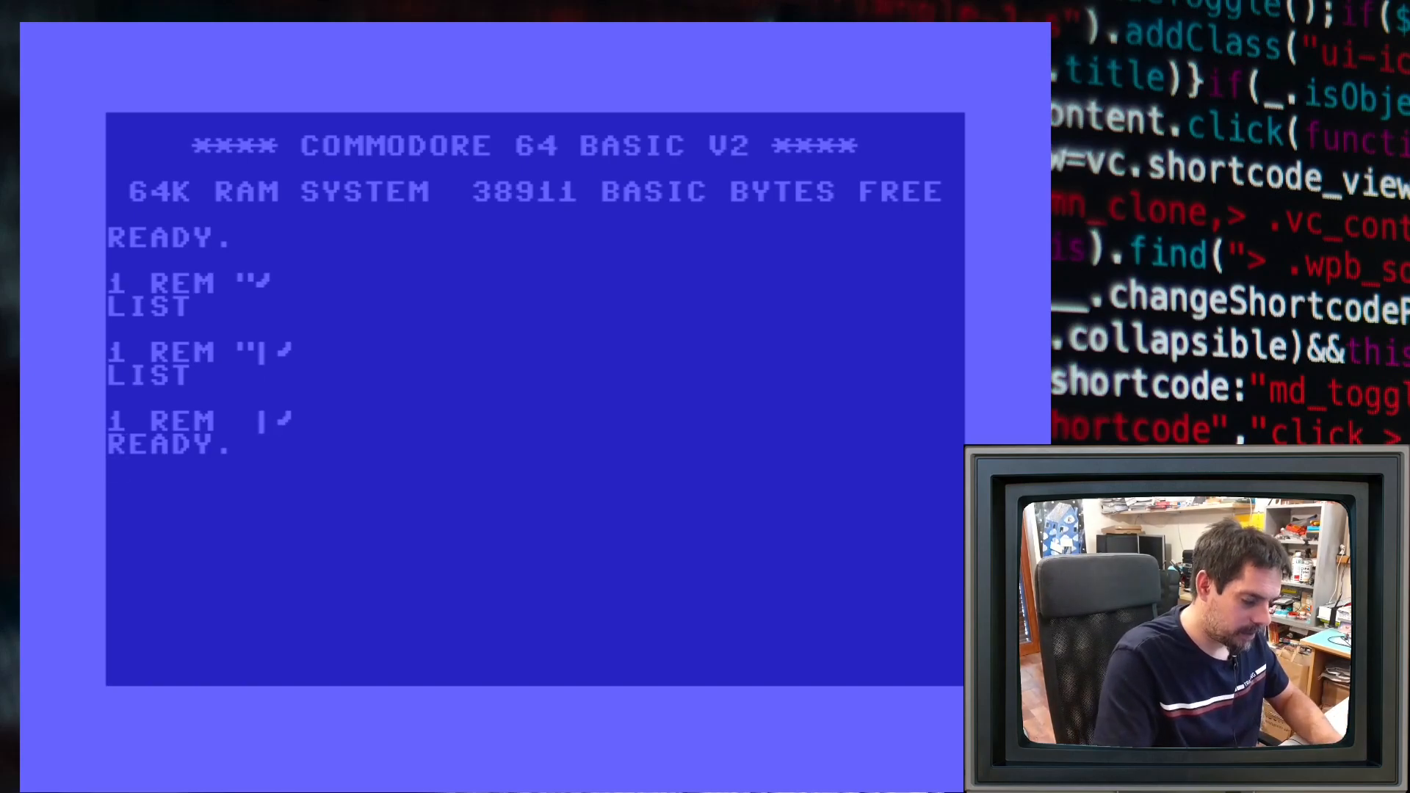
text(LIST)
key(Return)
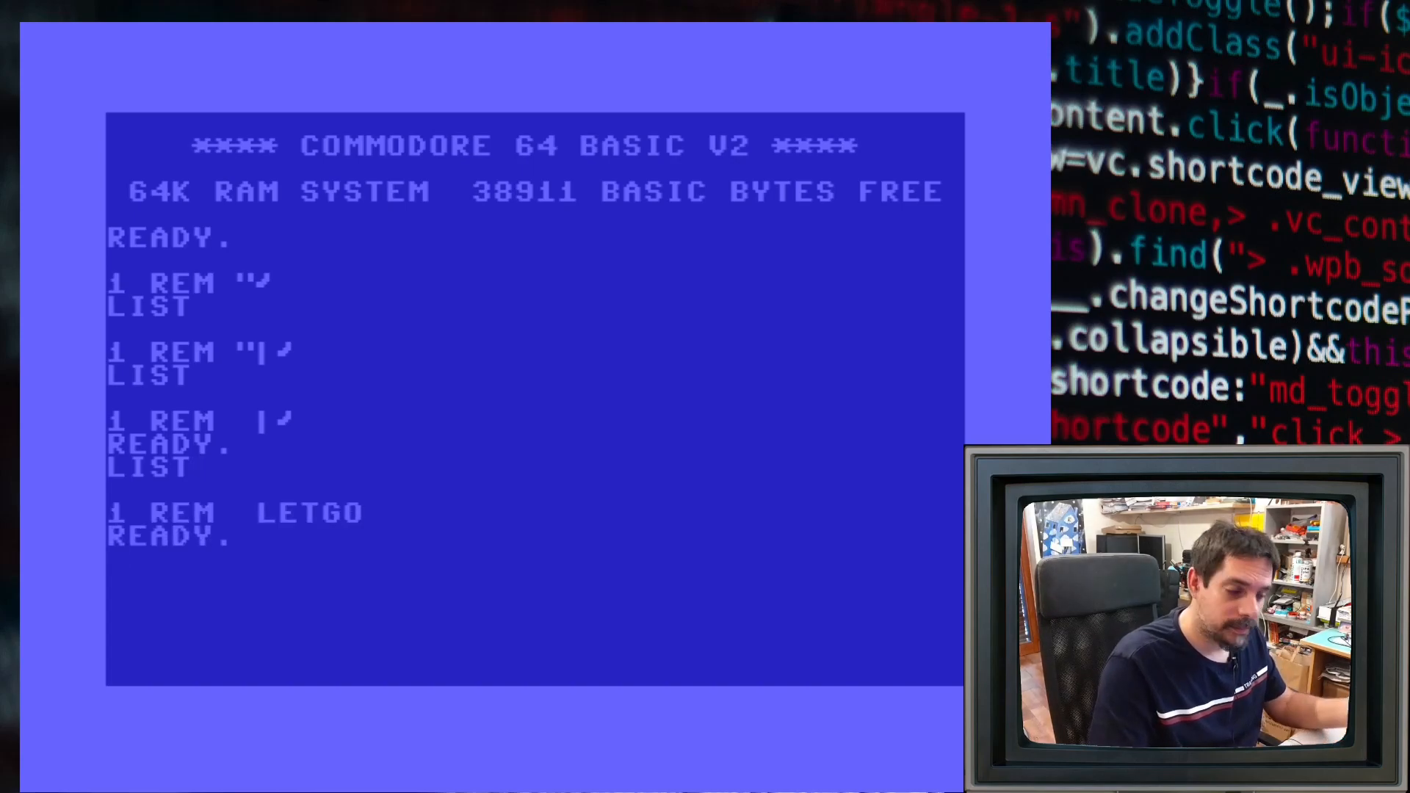